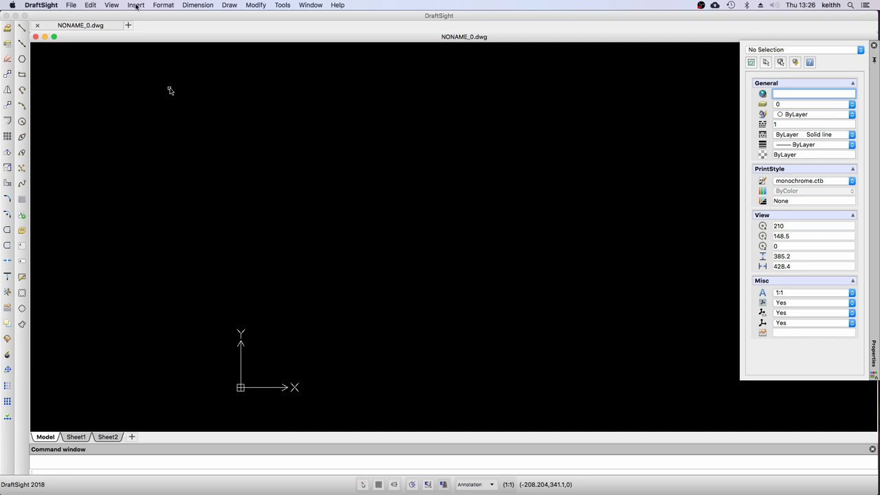
Choose bae-hawk.gif from the BAE Hawk folder in Google Drive as the reference image to attach.
{"action": "left_click", "coordinate": [136, 6]}
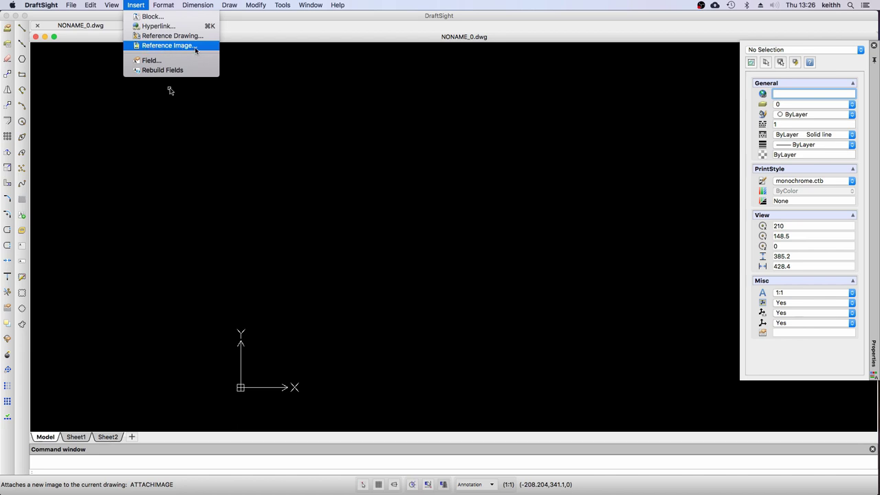
{"action": "left_click", "coordinate": [162, 47]}
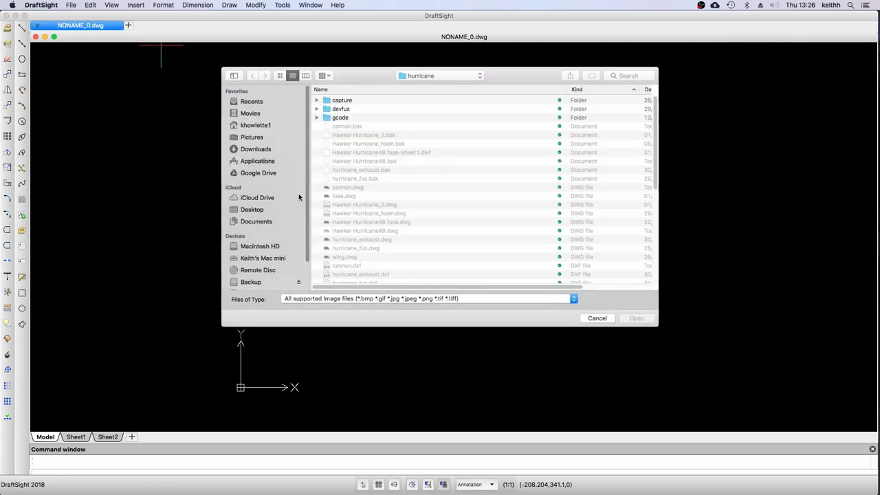
{"action": "left_click", "coordinate": [258, 173]}
{"action": "left_click", "coordinate": [349, 218]}
{"action": "double_click", "coordinate": [349, 217]}
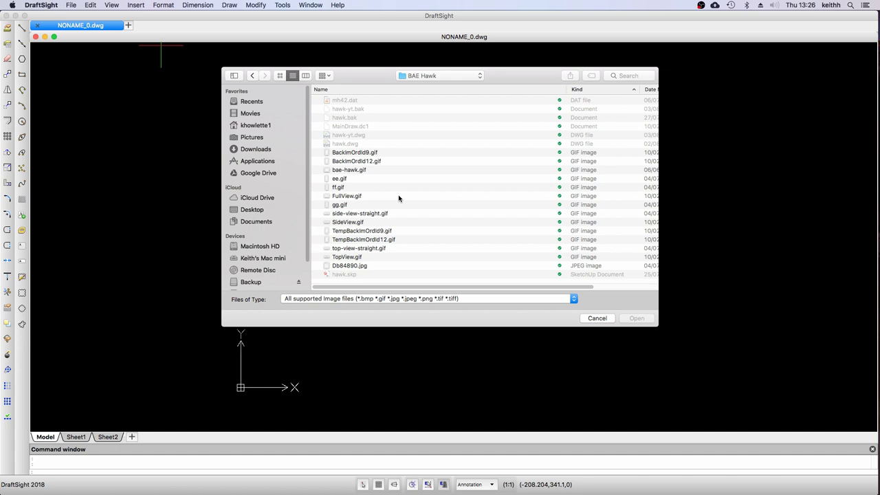
{"action": "double_click", "coordinate": [351, 170]}
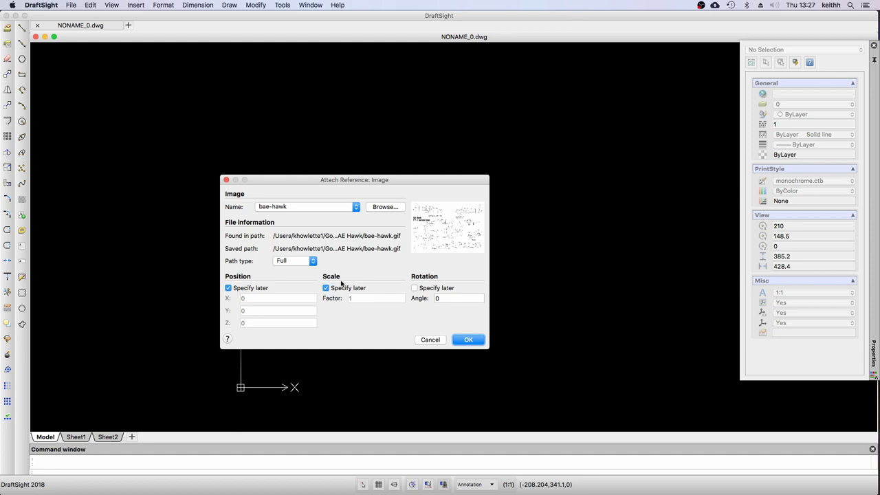
Place the bae-hawk image with its lower corner near the origin at about (11.5, 7.9), scaled by a factor of about 469.
{"action": "left_click", "coordinate": [468, 342]}
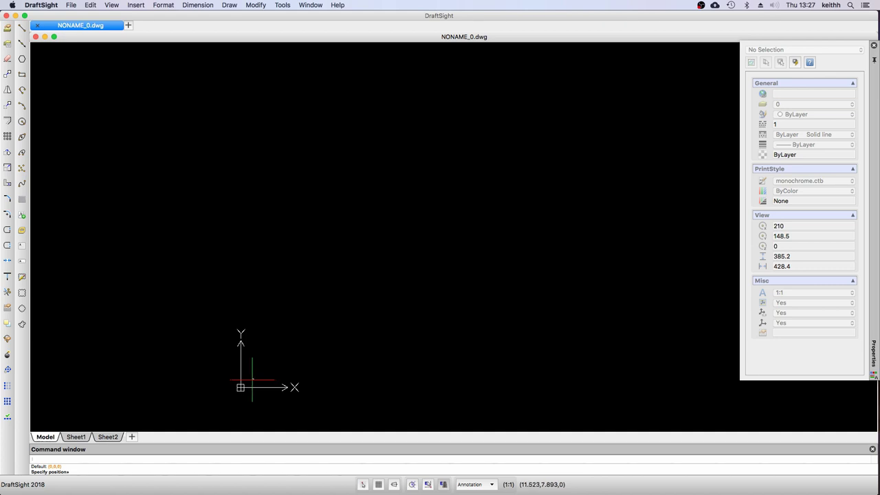
{"action": "left_click", "coordinate": [252, 379]}
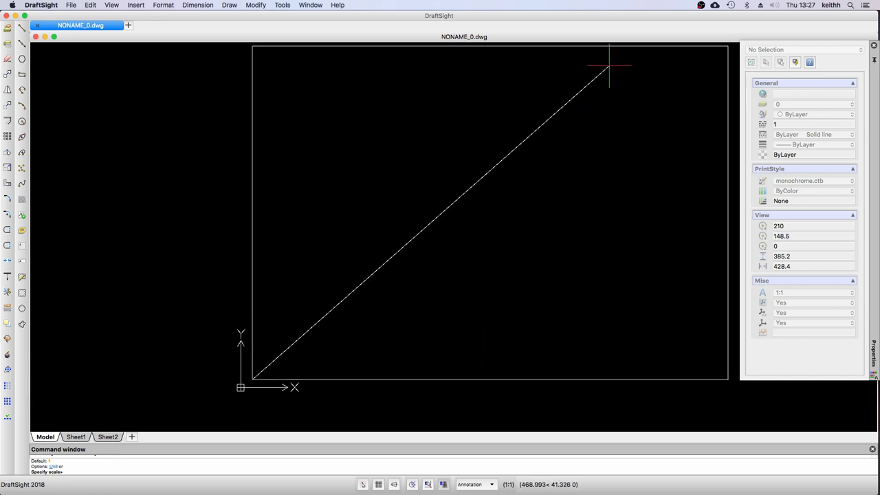
{"action": "left_click", "coordinate": [609, 66]}
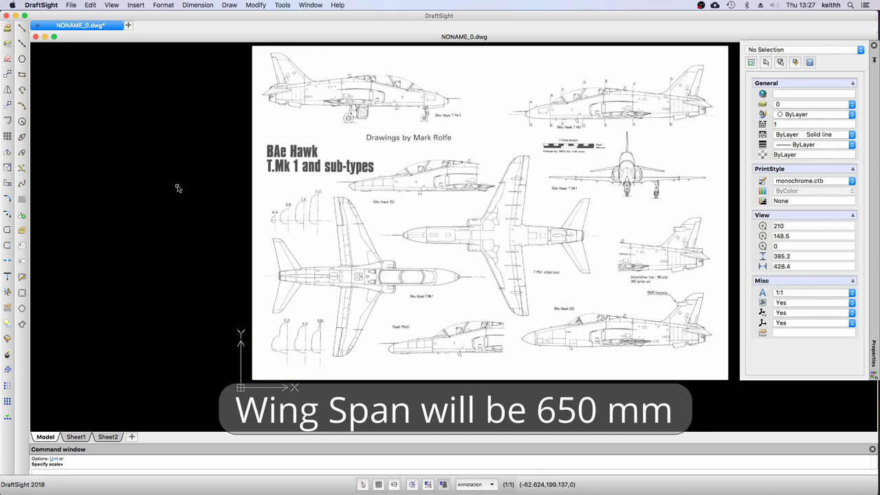
Draw a slanted trial line about 95 units long in the empty area beside the plan and remove it again.
{"action": "left_click", "coordinate": [23, 27]}
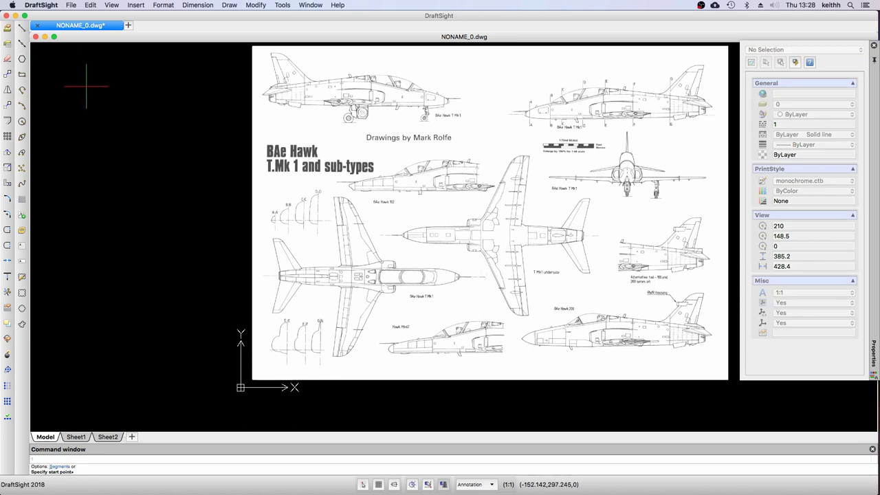
{"action": "left_click", "coordinate": [230, 5]}
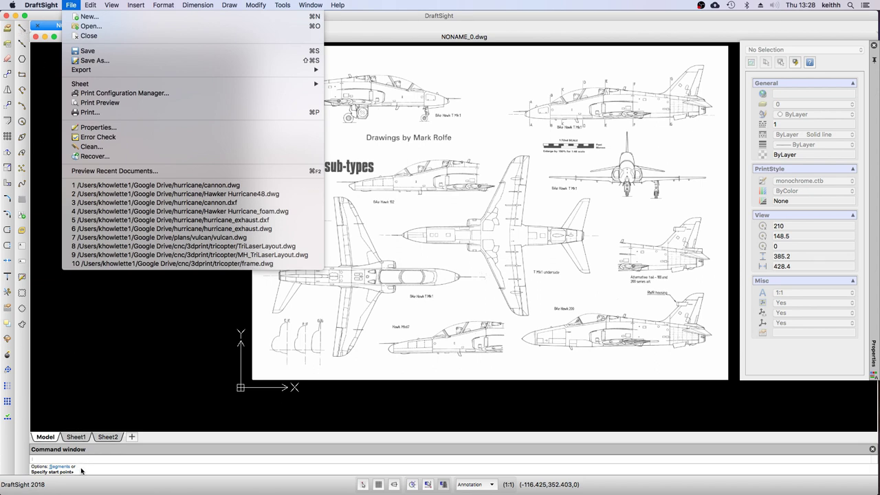
{"action": "left_click", "coordinate": [50, 123]}
{"action": "left_click", "coordinate": [57, 113]}
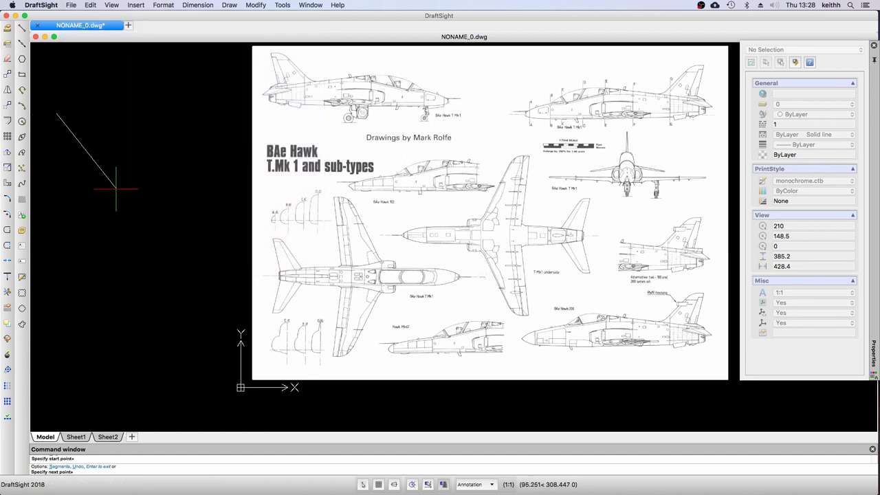
{"action": "left_click", "coordinate": [116, 188]}
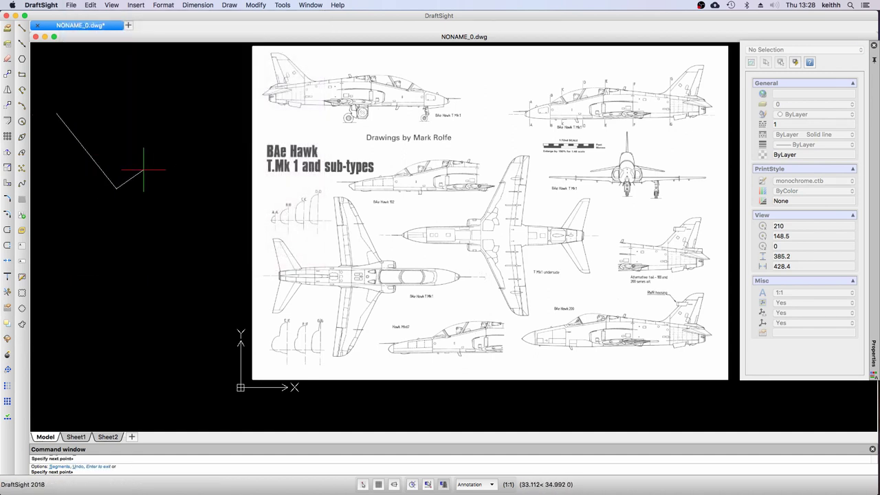
{"action": "key", "text": "Return"}
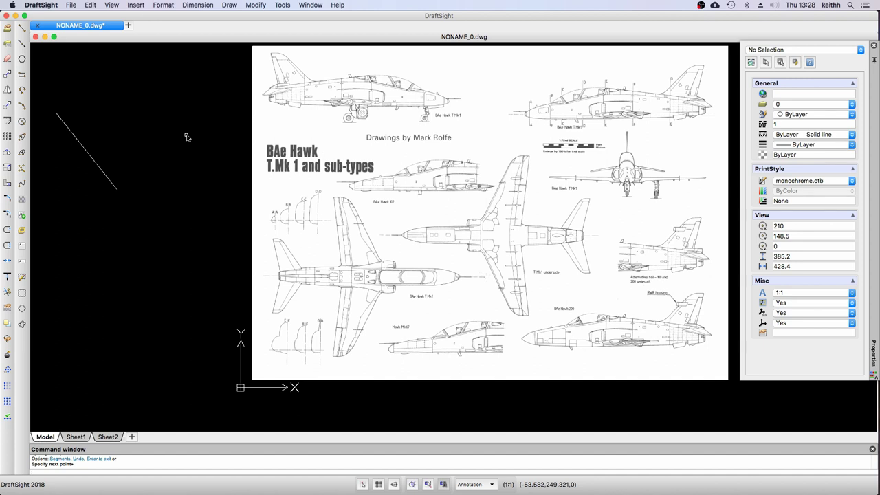
{"action": "key", "text": "ctrl+z"}
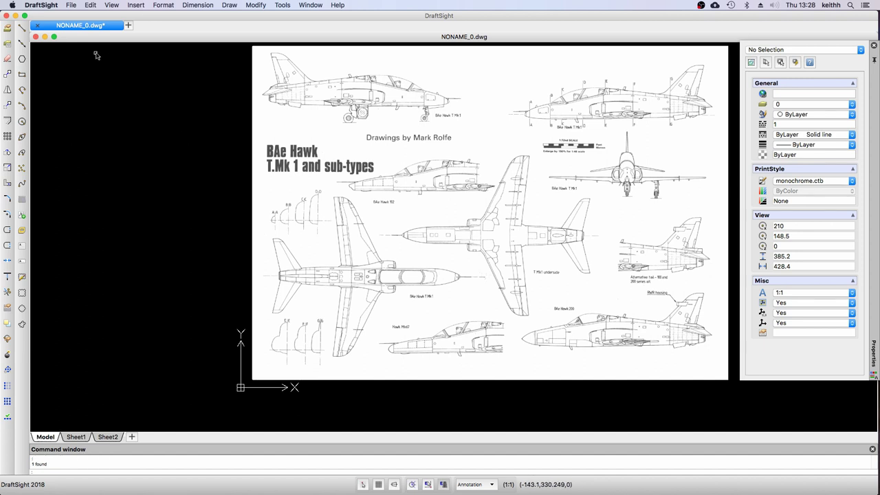
Set the line color of layer 0 to Blue.
{"action": "left_click", "coordinate": [162, 5]}
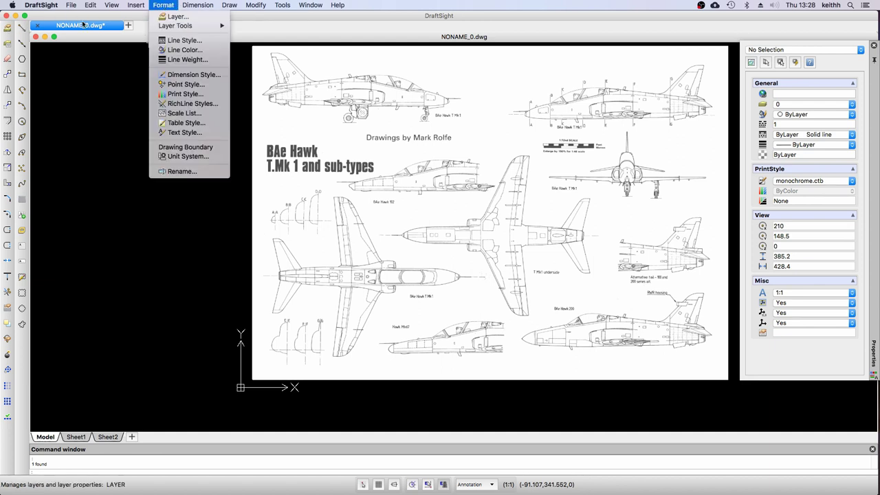
{"action": "left_click", "coordinate": [165, 17]}
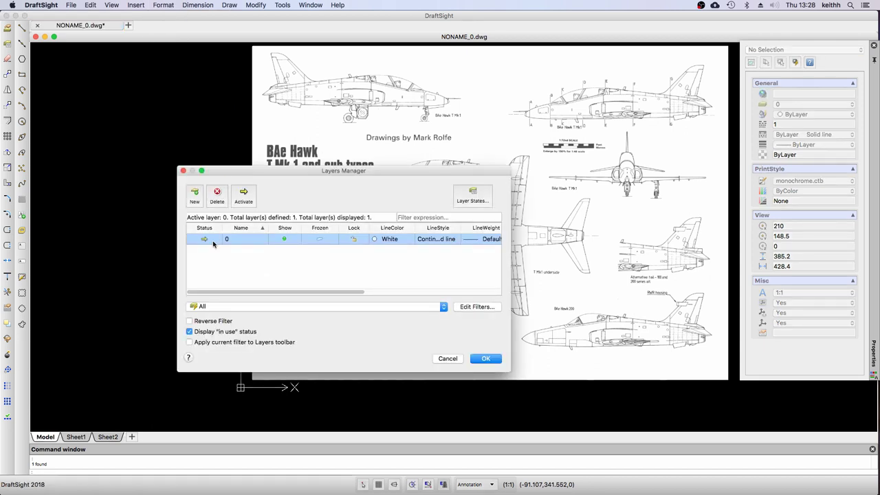
{"action": "left_click", "coordinate": [404, 241]}
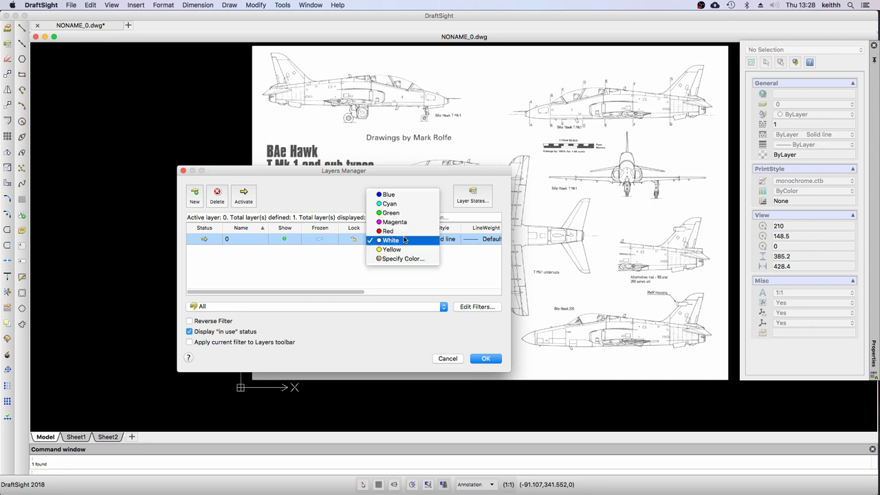
{"action": "left_click", "coordinate": [401, 200]}
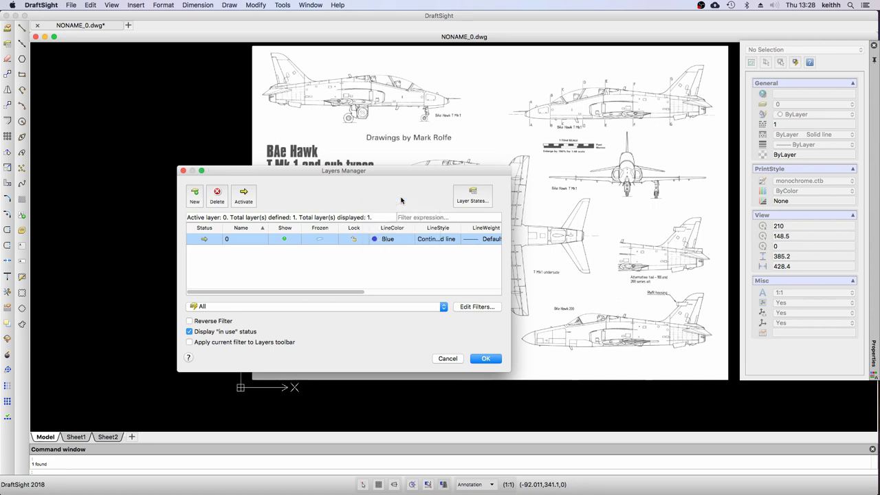
{"action": "left_click", "coordinate": [484, 358]}
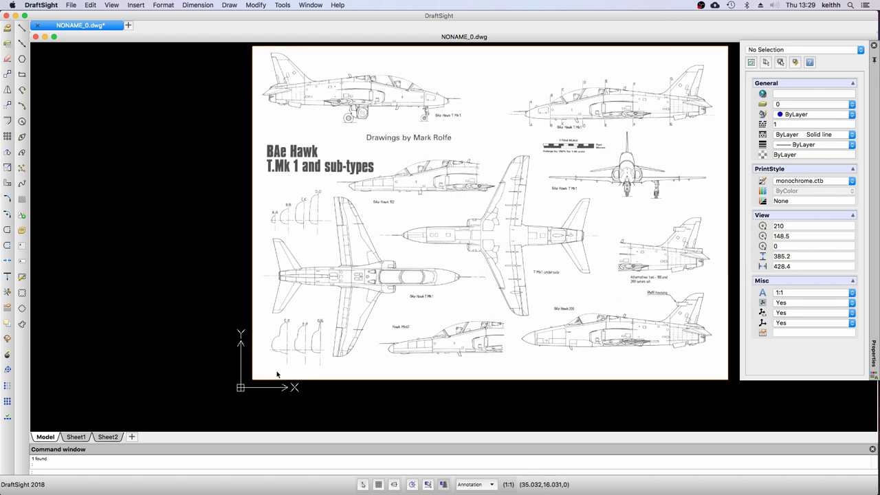
Check the EntitySnaps settings in the user preferences and close them without changes.
{"action": "left_click", "coordinate": [428, 484]}
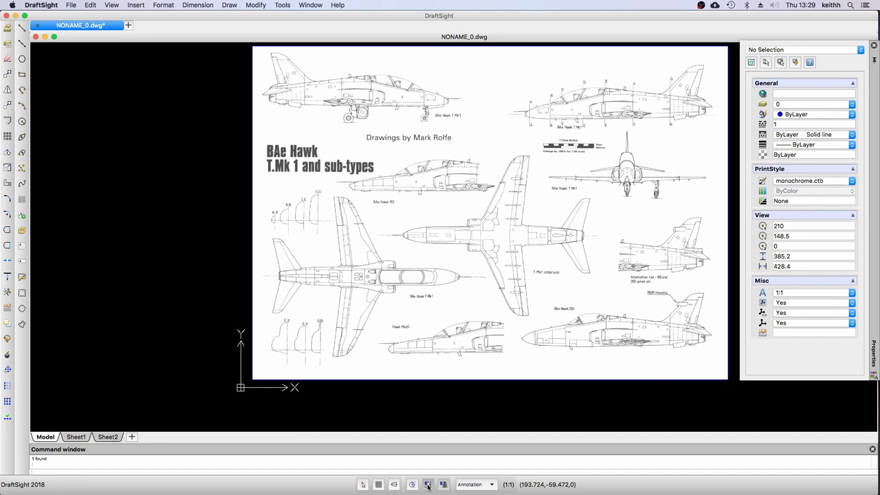
{"action": "right_click", "coordinate": [428, 485]}
{"action": "left_click", "coordinate": [453, 458]}
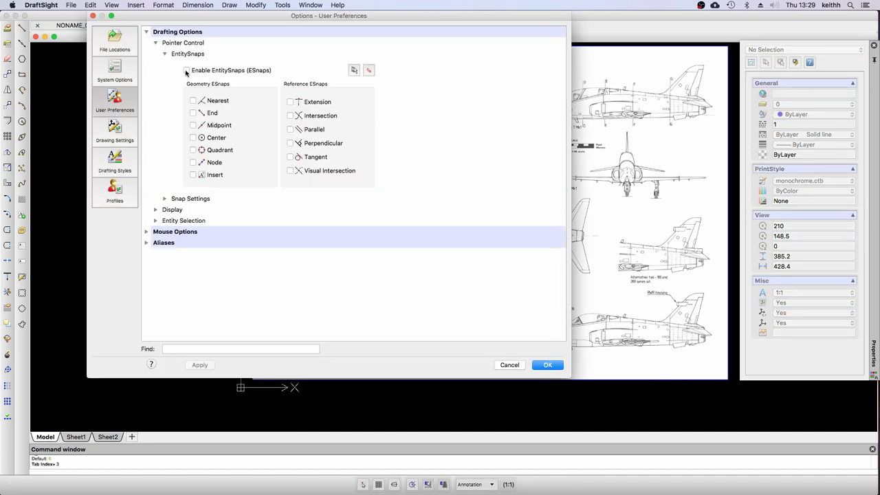
{"action": "left_click", "coordinate": [510, 364]}
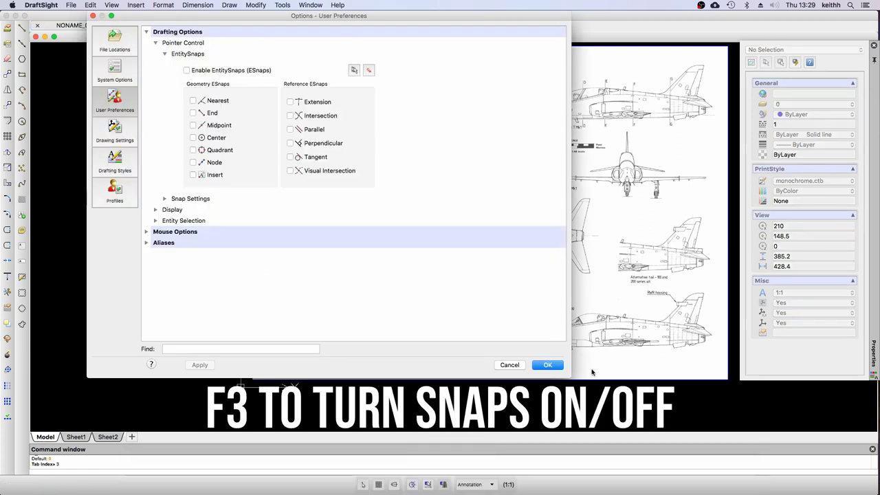
Toggle entity snaps on and off, leaving them switched off.
{"action": "left_click", "coordinate": [428, 484]}
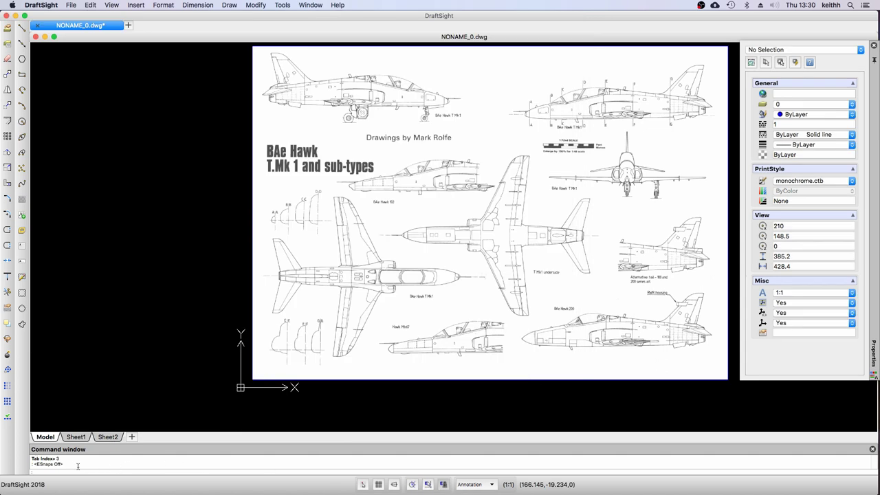
{"action": "scroll", "coordinate": [289, 475], "scroll_direction": "up", "scroll_amount": 1}
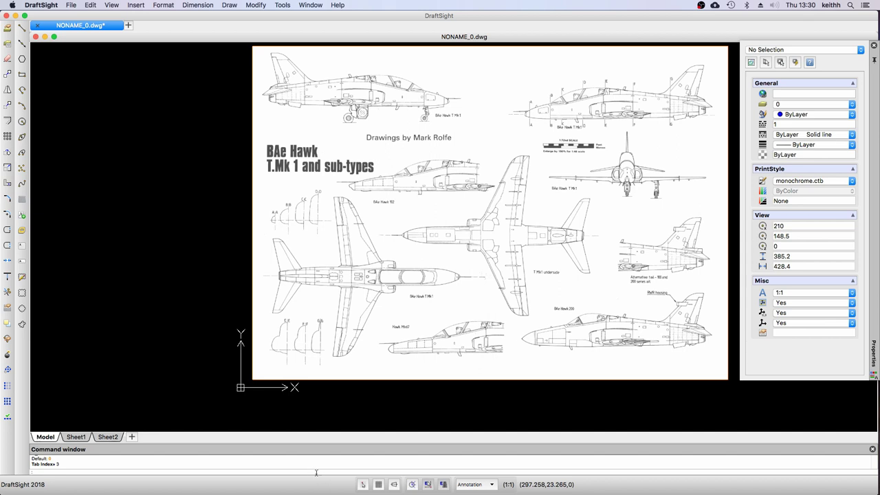
{"action": "scroll", "coordinate": [313, 472], "scroll_direction": "down", "scroll_amount": 1}
{"action": "left_click", "coordinate": [427, 485]}
{"action": "left_click", "coordinate": [426, 486]}
{"action": "left_click", "coordinate": [427, 486]}
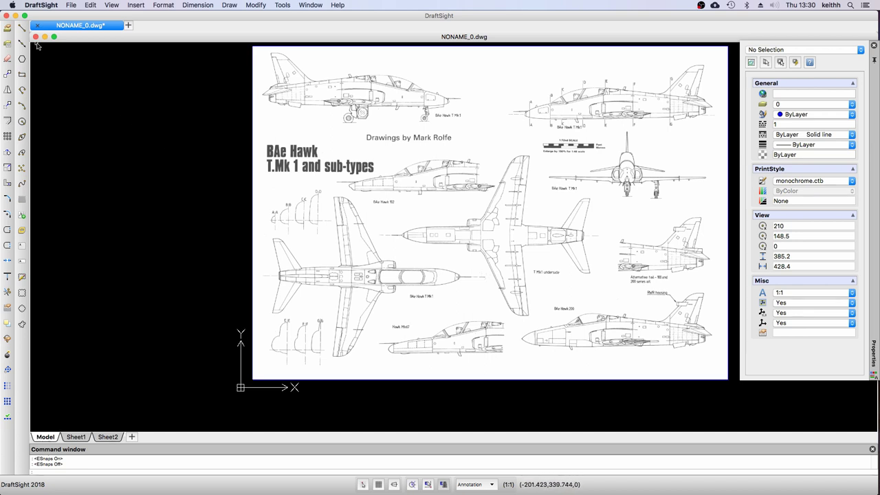
With Ortho on, draw a vertical line about 157 units long from the top view's lower wingtip trailing corner up to the upper wingtip's level.
{"action": "left_click", "coordinate": [22, 29]}
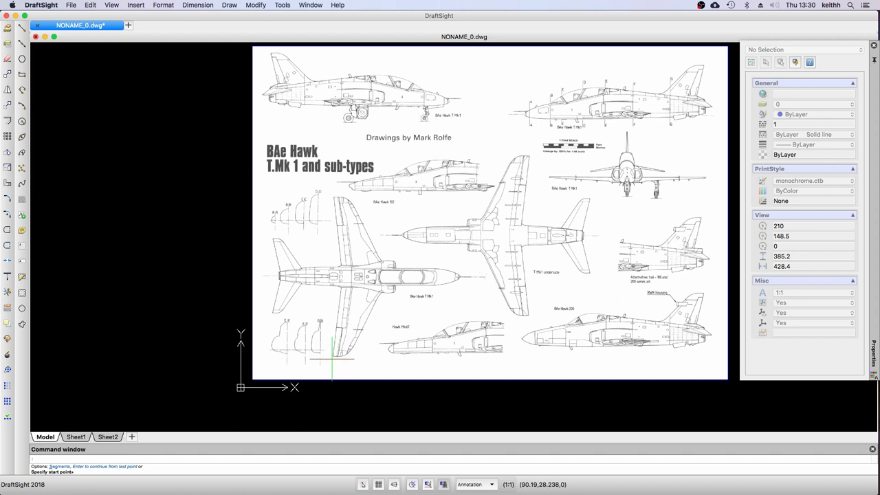
{"action": "scroll", "coordinate": [332, 358], "scroll_direction": "up", "scroll_amount": 9}
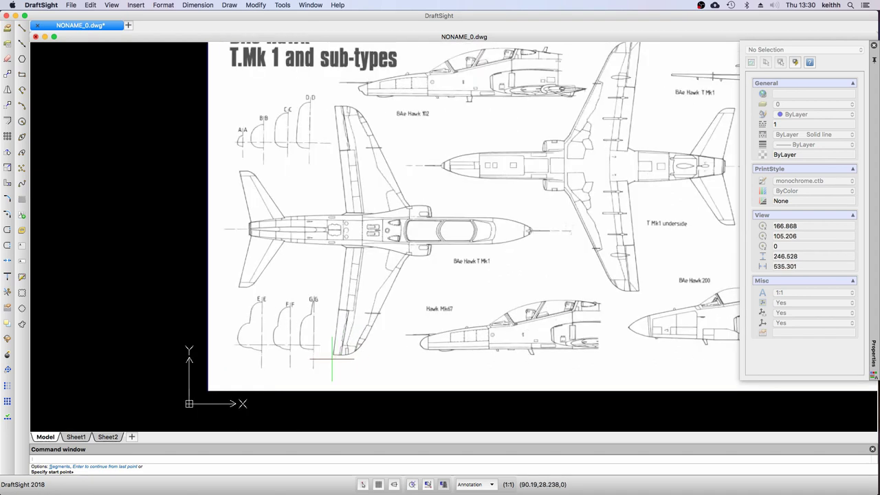
{"action": "scroll", "coordinate": [332, 357], "scroll_direction": "down", "scroll_amount": 3}
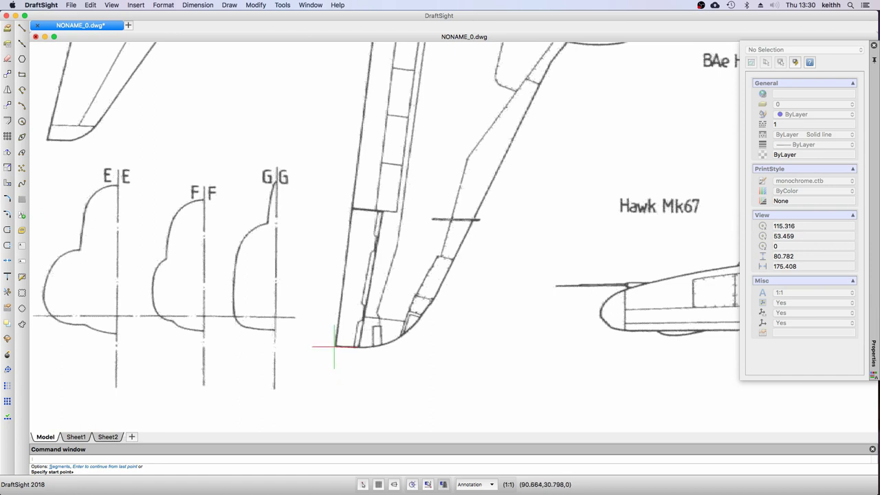
{"action": "scroll", "coordinate": [334, 346], "scroll_direction": "up", "scroll_amount": 3}
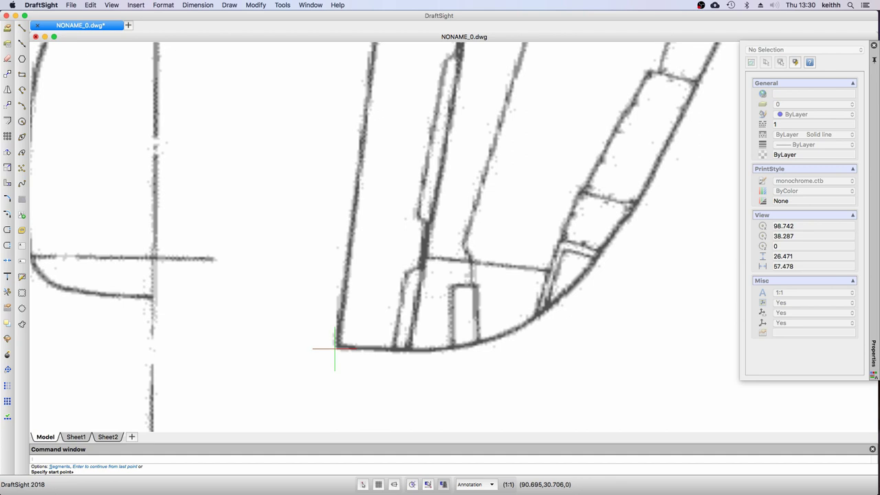
{"action": "left_click", "coordinate": [335, 346]}
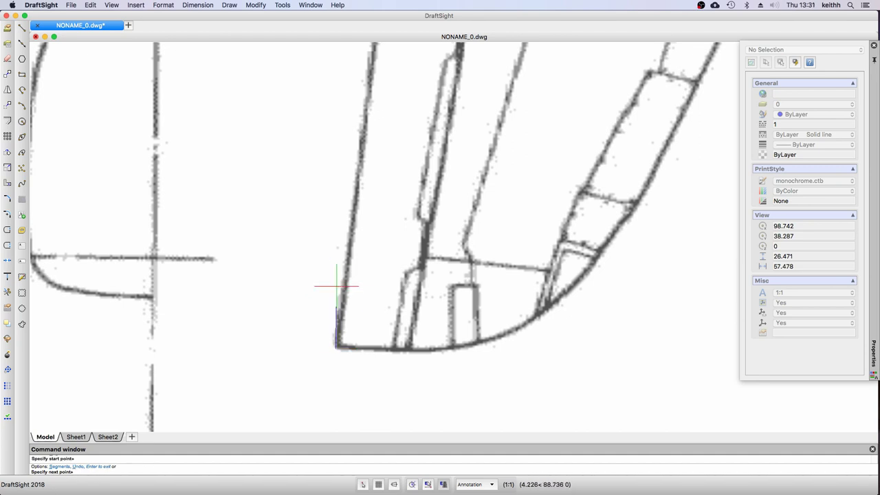
{"action": "left_click", "coordinate": [394, 485]}
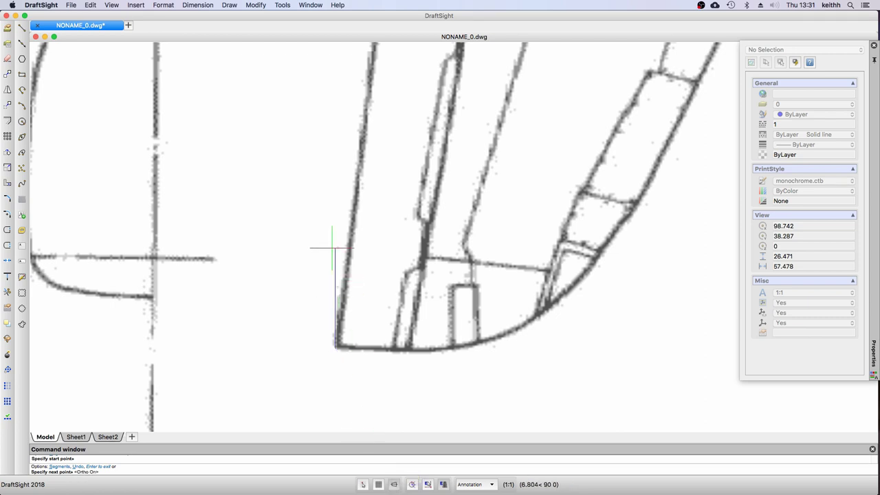
{"action": "scroll", "coordinate": [329, 193], "scroll_direction": "down", "scroll_amount": 4}
{"action": "scroll", "coordinate": [329, 194], "scroll_direction": "down", "scroll_amount": 9}
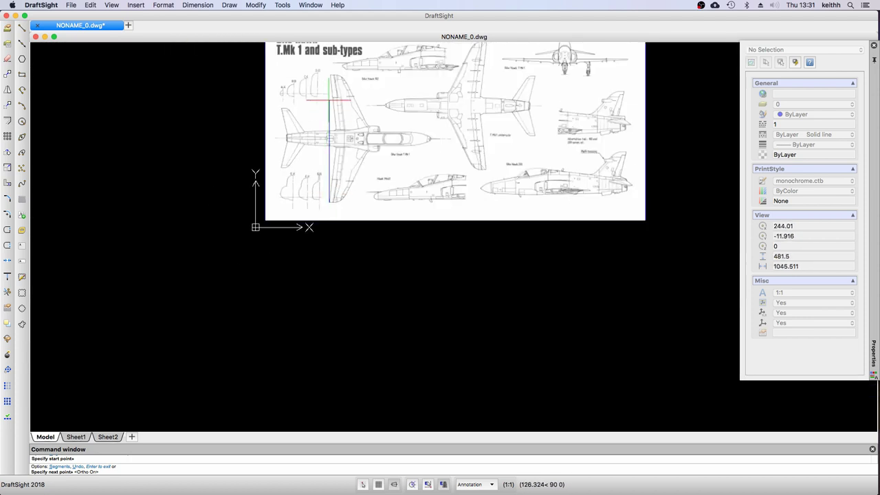
{"action": "scroll", "coordinate": [329, 71], "scroll_direction": "up", "scroll_amount": 9}
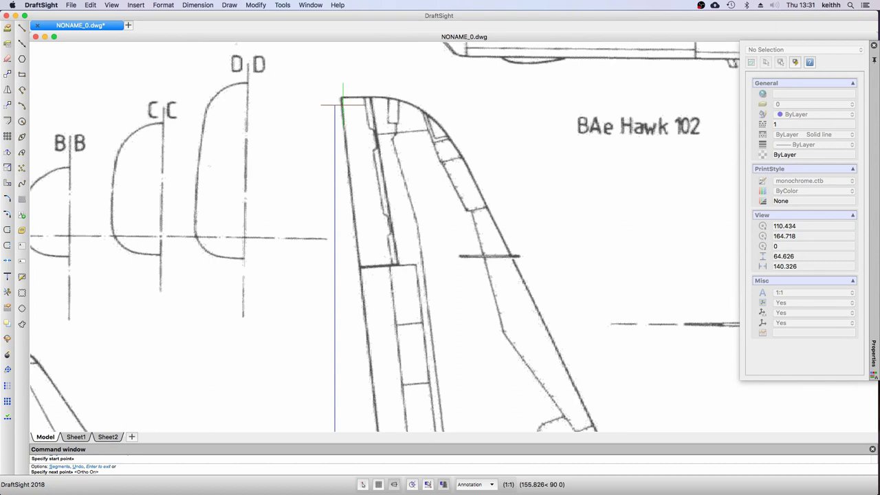
{"action": "scroll", "coordinate": [341, 93], "scroll_direction": "up", "scroll_amount": 6}
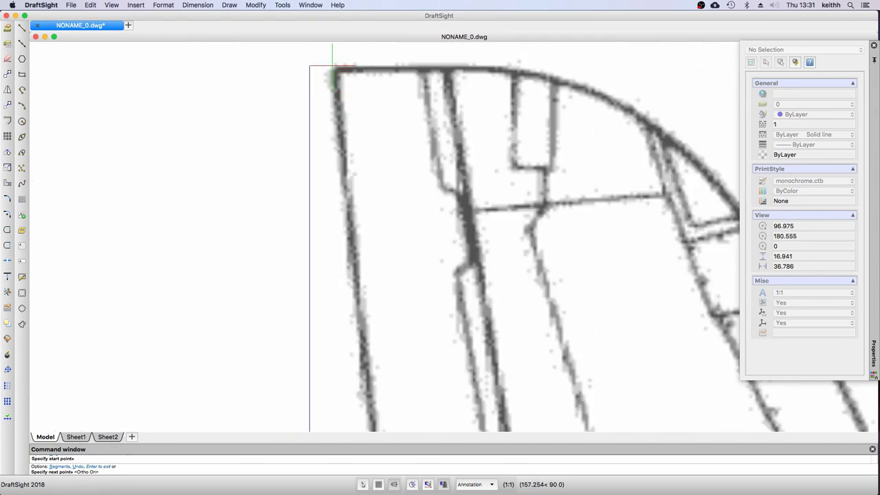
{"action": "left_click", "coordinate": [334, 67]}
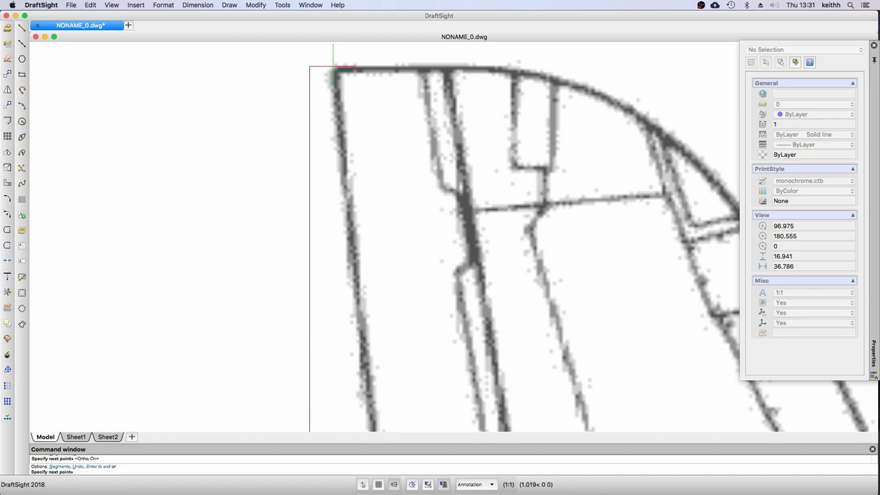
{"action": "key", "text": "Return"}
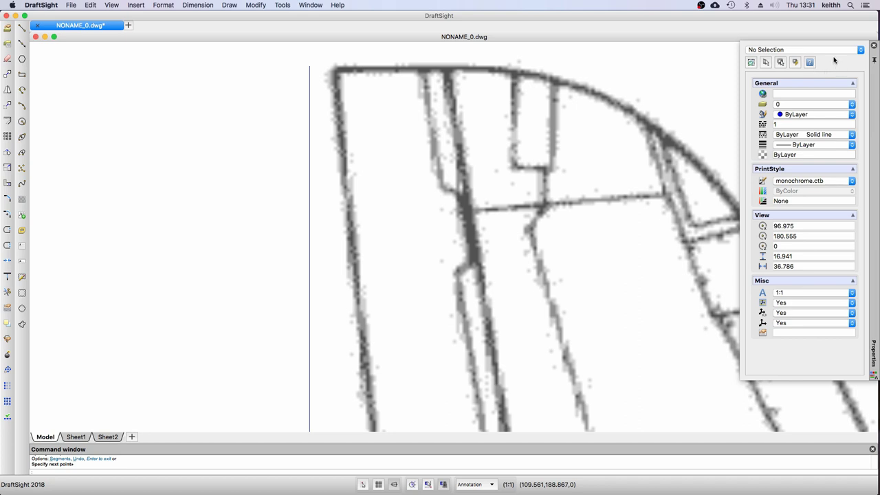
{"action": "left_click", "coordinate": [303, 6]}
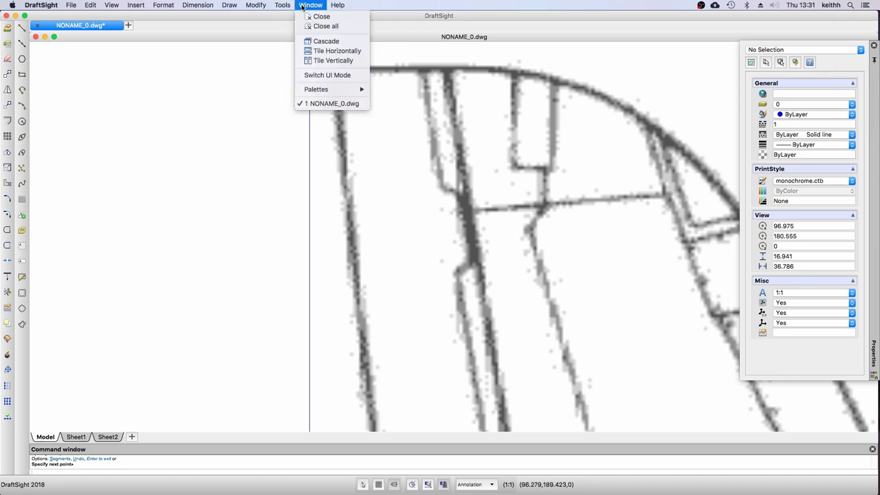
{"action": "mouse_move", "coordinate": [315, 89]}
{"action": "left_click", "coordinate": [311, 105]}
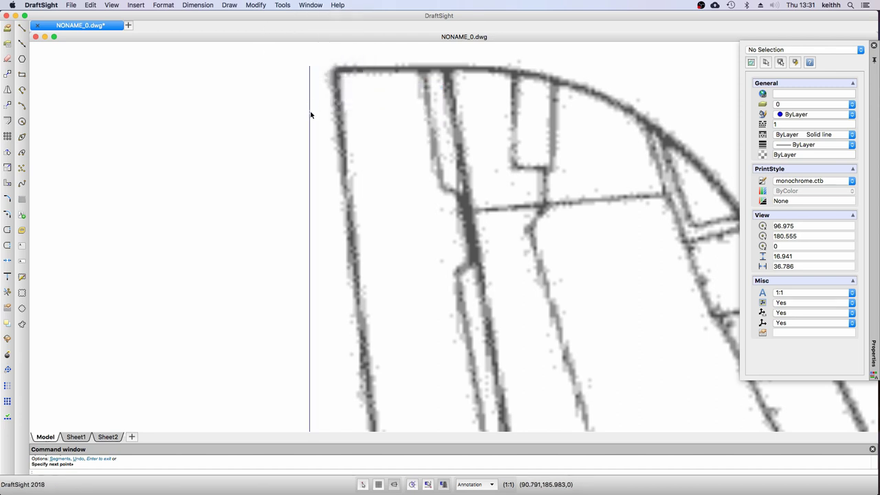
End the line command and select the wingspan line to read its length in its properties.
{"action": "scroll", "coordinate": [309, 114], "scroll_direction": "down", "scroll_amount": 2}
{"action": "scroll", "coordinate": [310, 114], "scroll_direction": "down", "scroll_amount": 9}
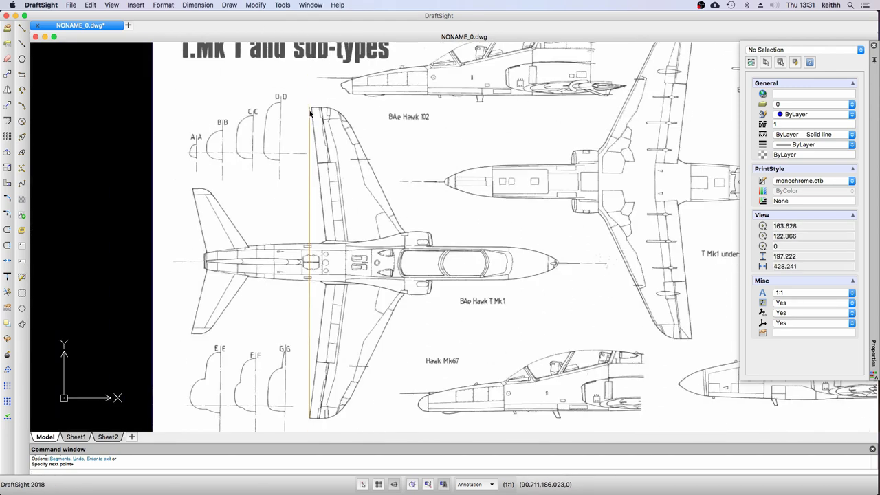
{"action": "key", "text": "Return"}
{"action": "left_click", "coordinate": [310, 204]}
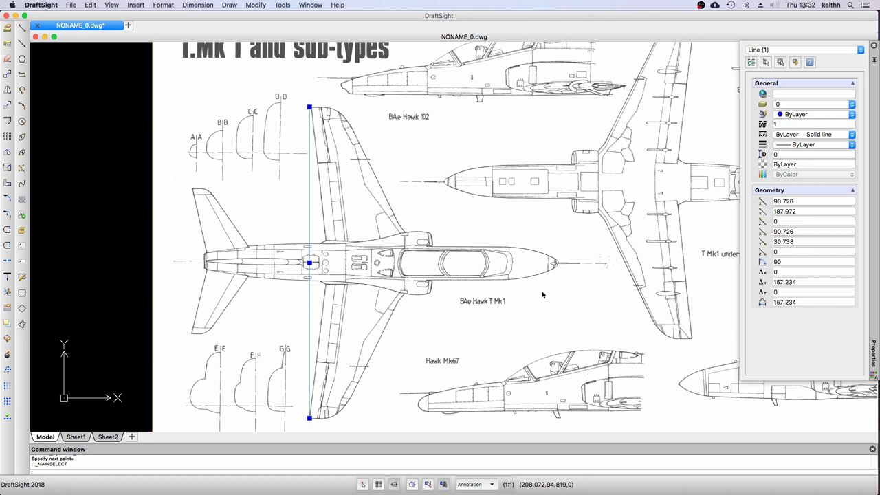
Start the Scale command on the whole plan image together with the wingspan line.
{"action": "scroll", "coordinate": [542, 295], "scroll_direction": "down", "scroll_amount": 3}
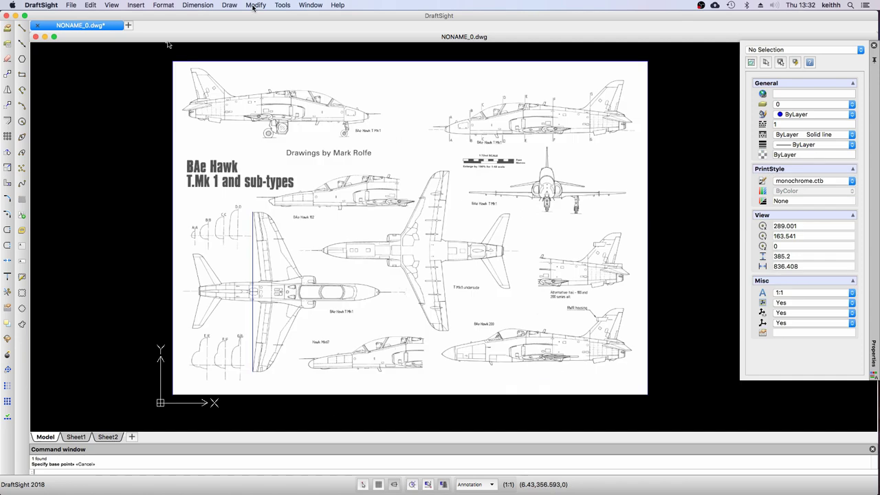
{"action": "left_click", "coordinate": [254, 7]}
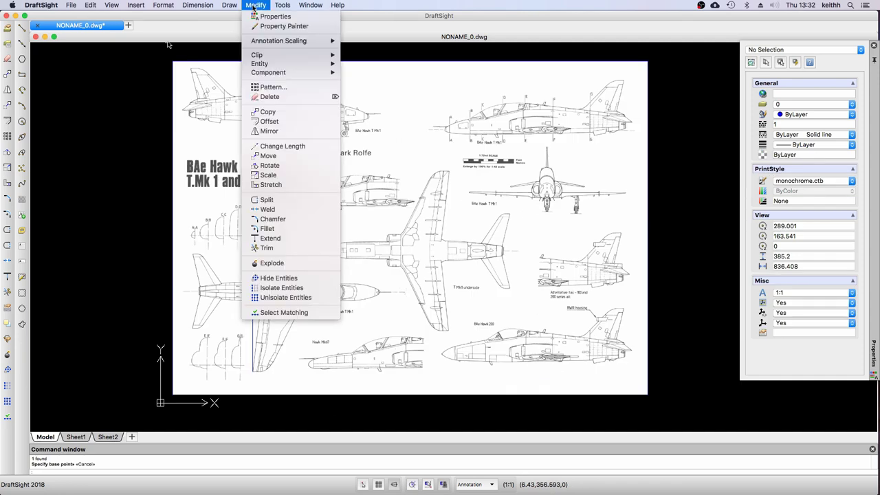
{"action": "left_click", "coordinate": [269, 174]}
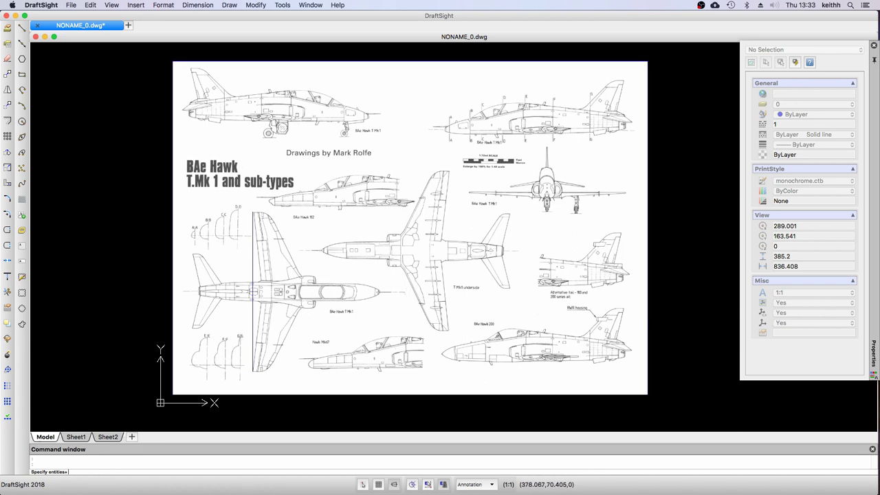
{"action": "scroll", "coordinate": [493, 259], "scroll_direction": "down", "scroll_amount": 4}
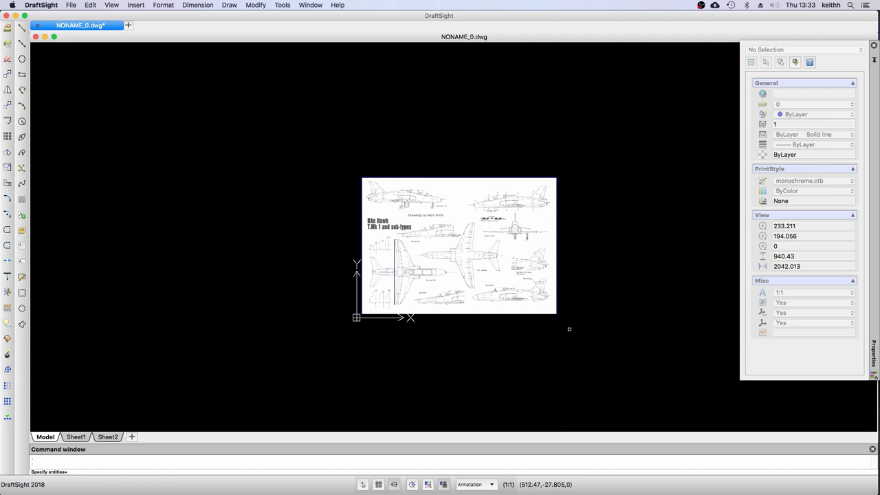
{"action": "left_click_drag", "start_coordinate": [569, 329], "coordinate": [333, 154]}
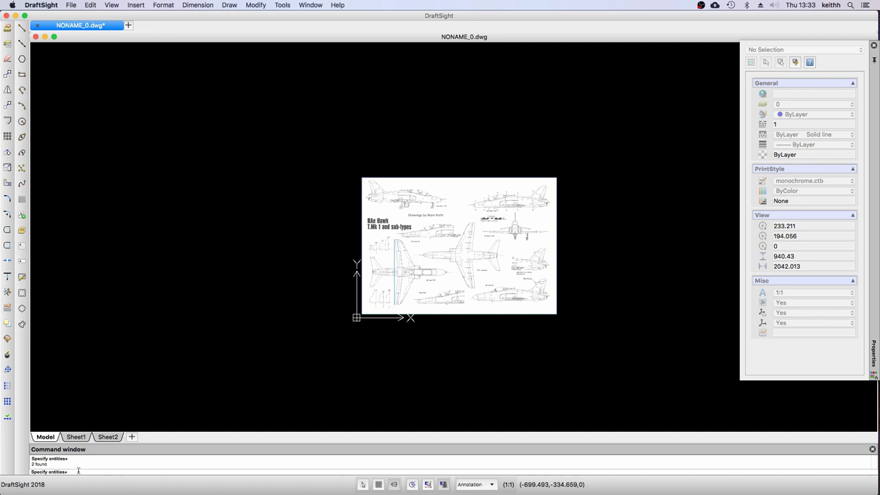
{"action": "key", "text": "Return"}
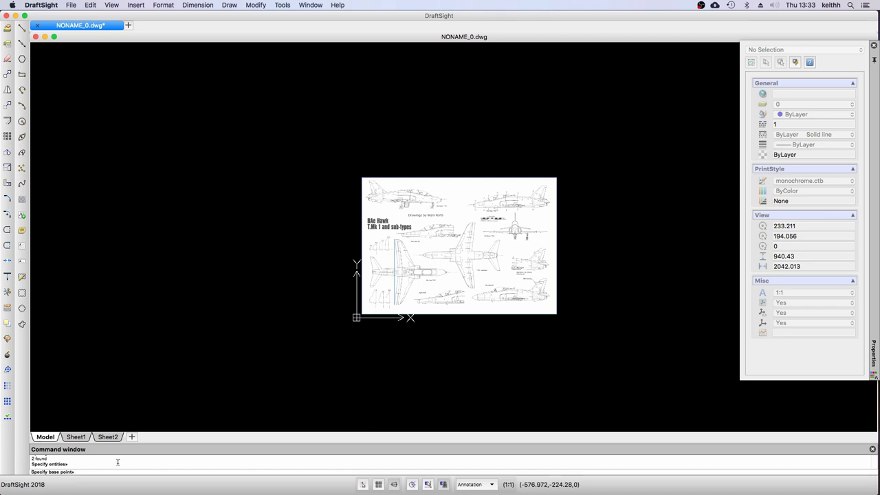
Turn entity snaps on and set the scaling base point at the wingspan line's lower endpoint.
{"action": "left_click", "coordinate": [427, 485]}
{"action": "left_click", "coordinate": [428, 484]}
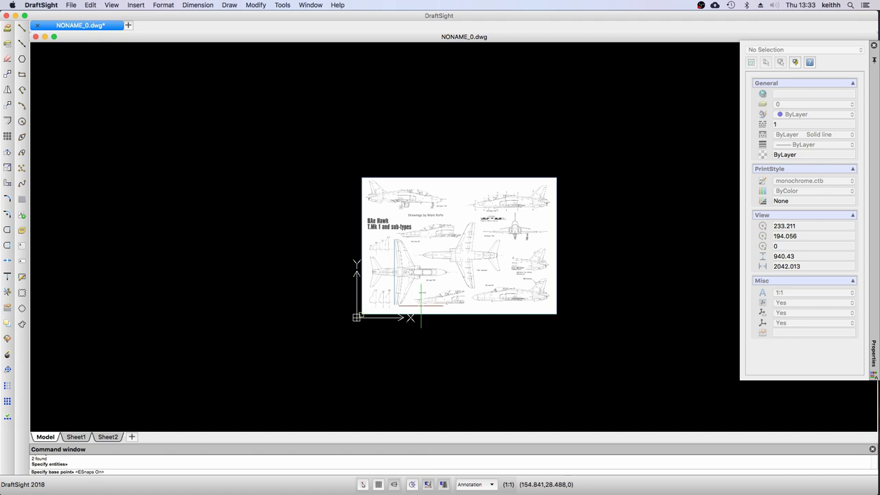
{"action": "scroll", "coordinate": [420, 305], "scroll_direction": "up", "scroll_amount": 4}
{"action": "scroll", "coordinate": [421, 305], "scroll_direction": "down", "scroll_amount": 1}
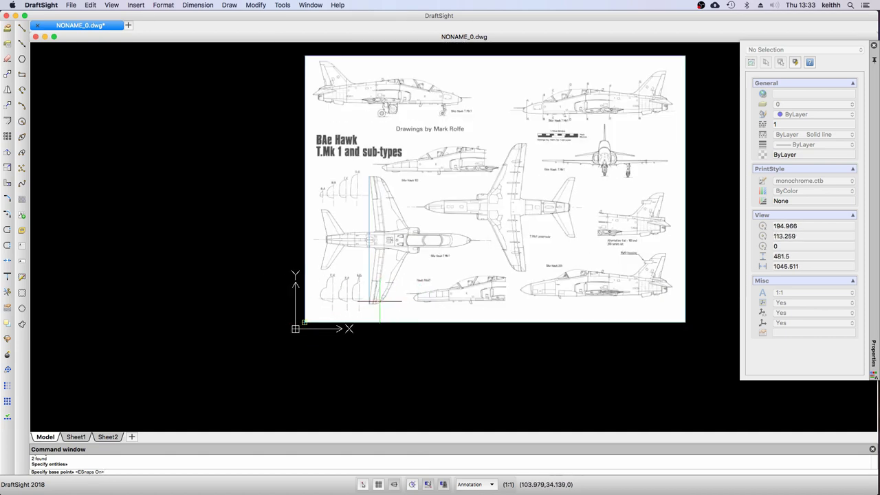
{"action": "scroll", "coordinate": [369, 304], "scroll_direction": "up", "scroll_amount": 10}
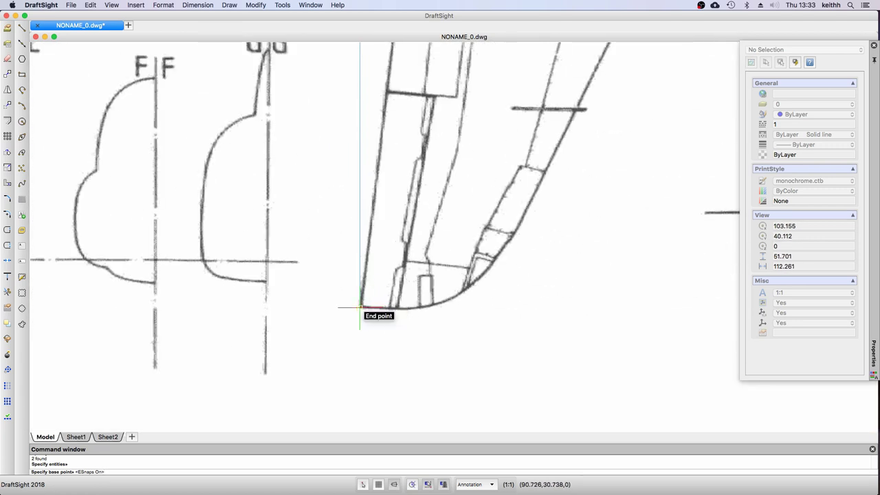
{"action": "left_click", "coordinate": [359, 308]}
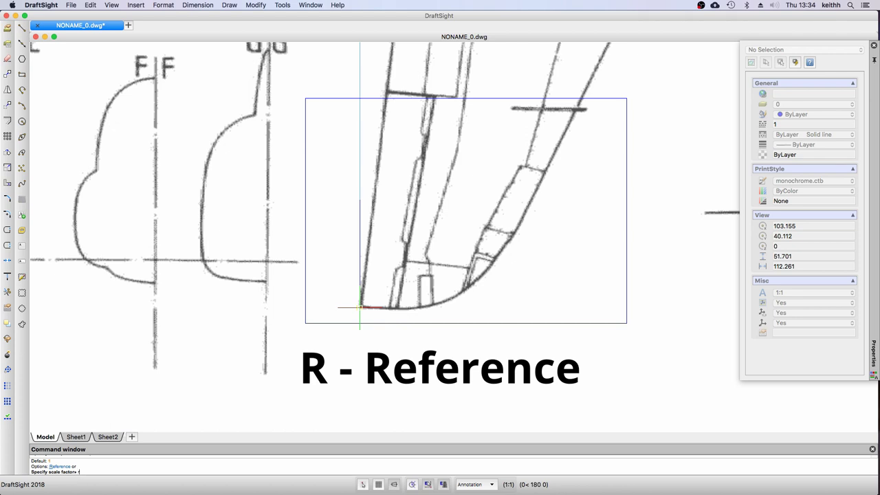
Scale by Reference, using the wingspan line from its lower to its upper endpoint as the reference length and 650 as the new length.
{"action": "type", "text": "r"}
{"action": "key", "text": "Return"}
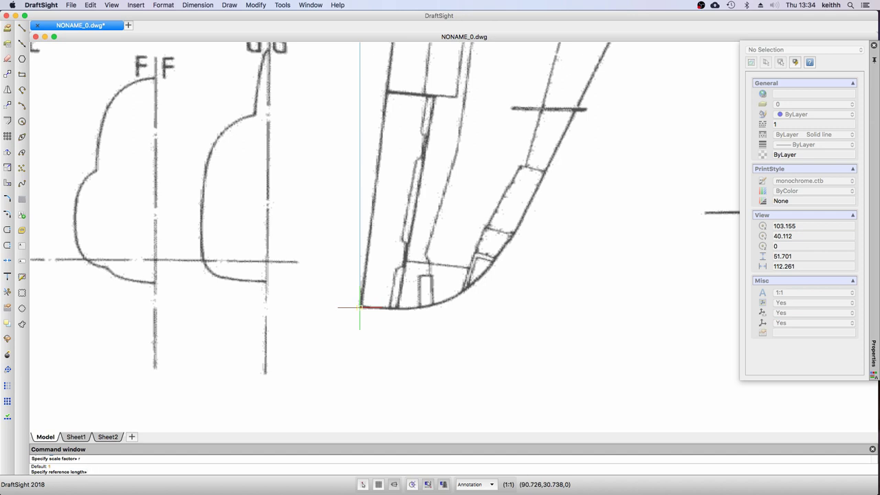
{"action": "scroll", "coordinate": [359, 306], "scroll_direction": "down", "scroll_amount": 8}
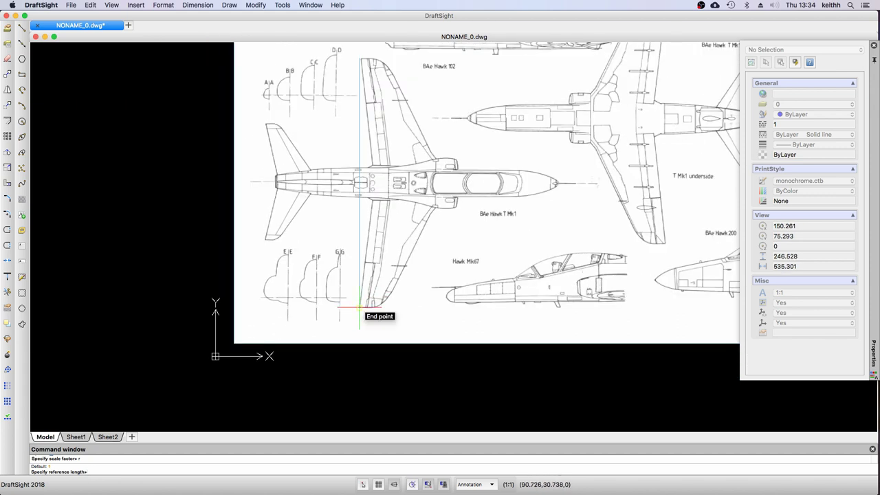
{"action": "left_click", "coordinate": [358, 306]}
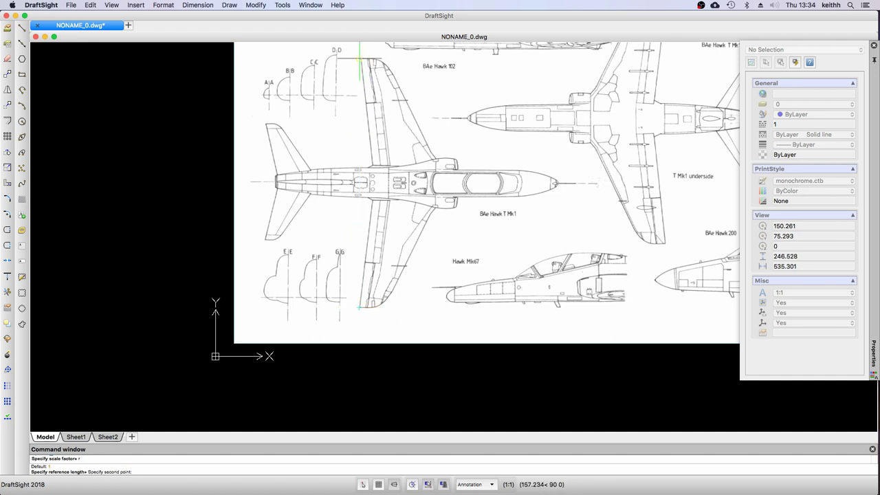
{"action": "scroll", "coordinate": [359, 61], "scroll_direction": "up", "scroll_amount": 4}
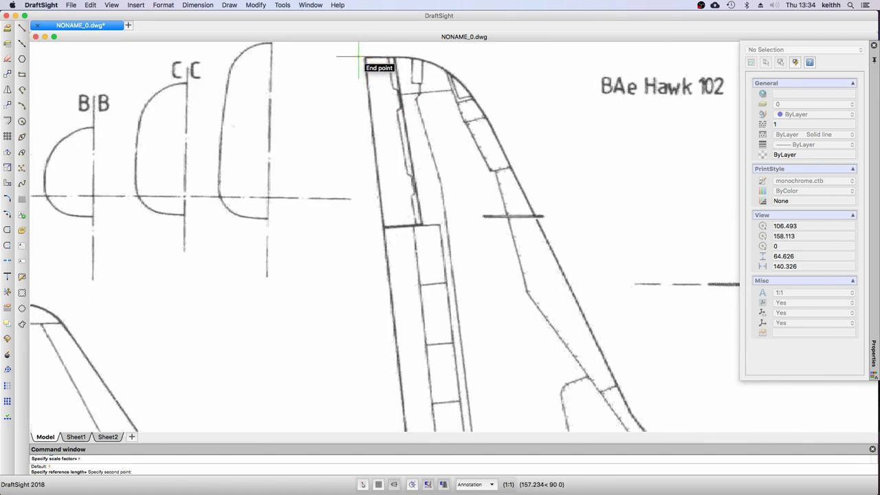
{"action": "left_click", "coordinate": [358, 58]}
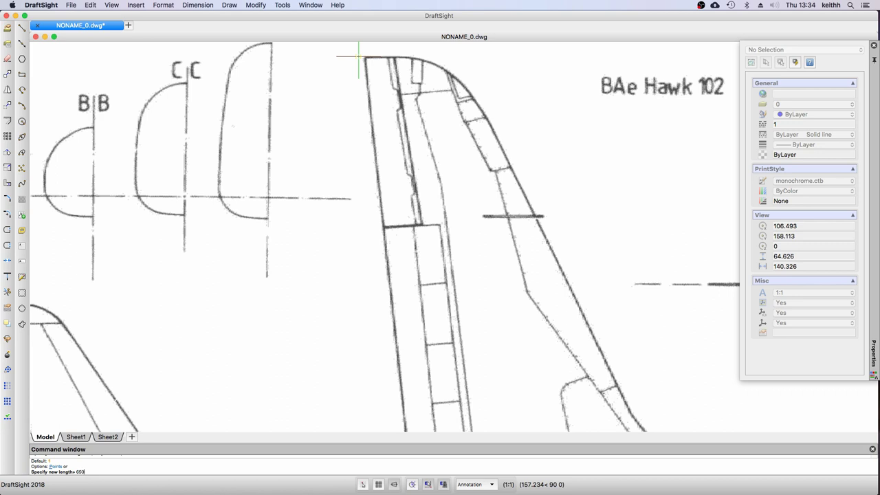
{"action": "key", "text": "Return"}
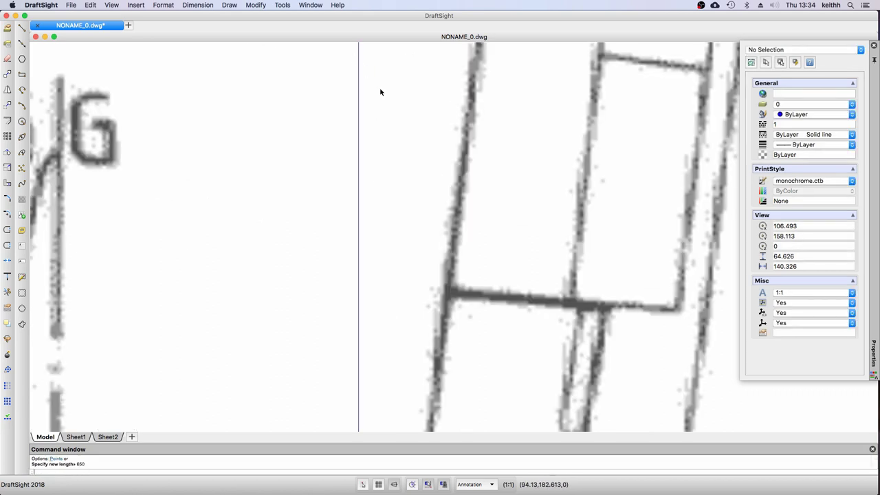
Check the length of the scaled wingspan line in its properties, then clear the selection.
{"action": "scroll", "coordinate": [389, 103], "scroll_direction": "down", "scroll_amount": 15}
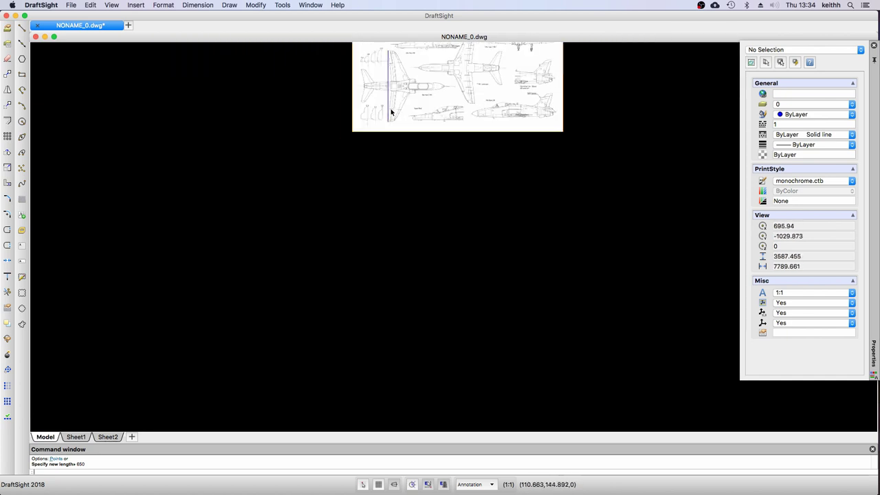
{"action": "scroll", "coordinate": [390, 112], "scroll_direction": "down", "scroll_amount": 2}
{"action": "middle_click_drag", "start_coordinate": [390, 112], "coordinate": [340, 287]}
{"action": "scroll", "coordinate": [347, 278], "scroll_direction": "up", "scroll_amount": 2}
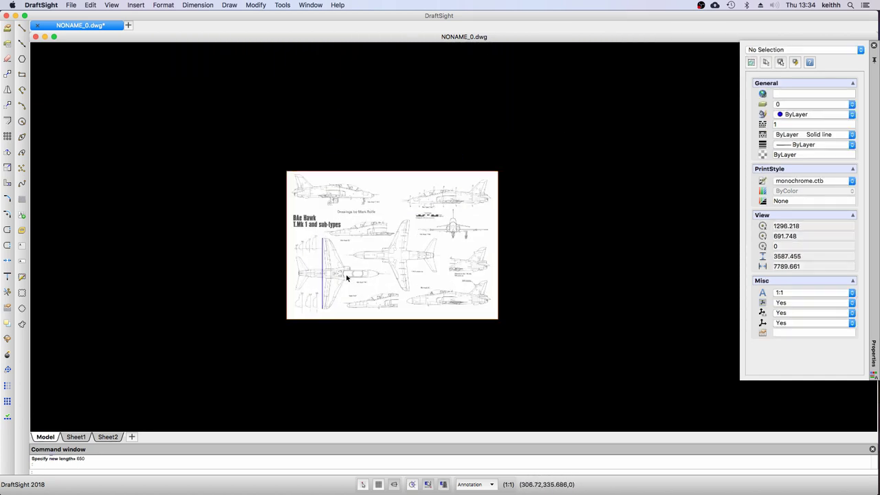
{"action": "scroll", "coordinate": [347, 277], "scroll_direction": "up", "scroll_amount": 5}
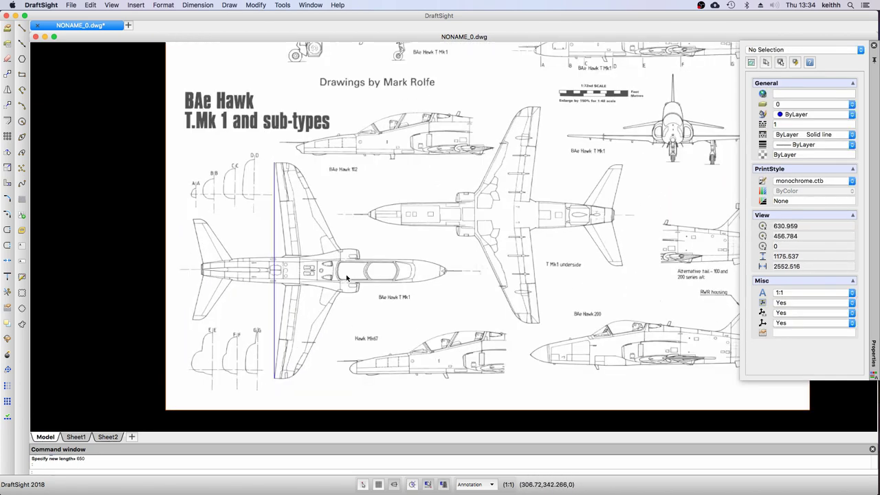
{"action": "left_click", "coordinate": [275, 264]}
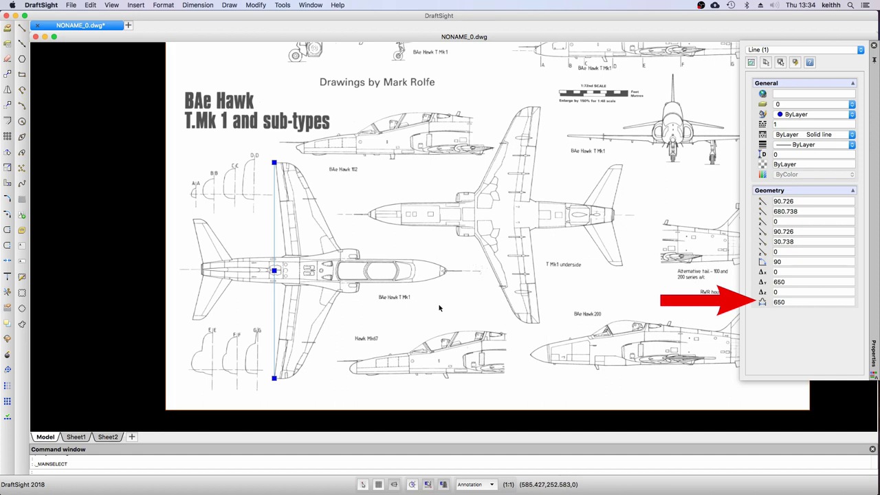
{"action": "scroll", "coordinate": [439, 308], "scroll_direction": "down", "scroll_amount": 3}
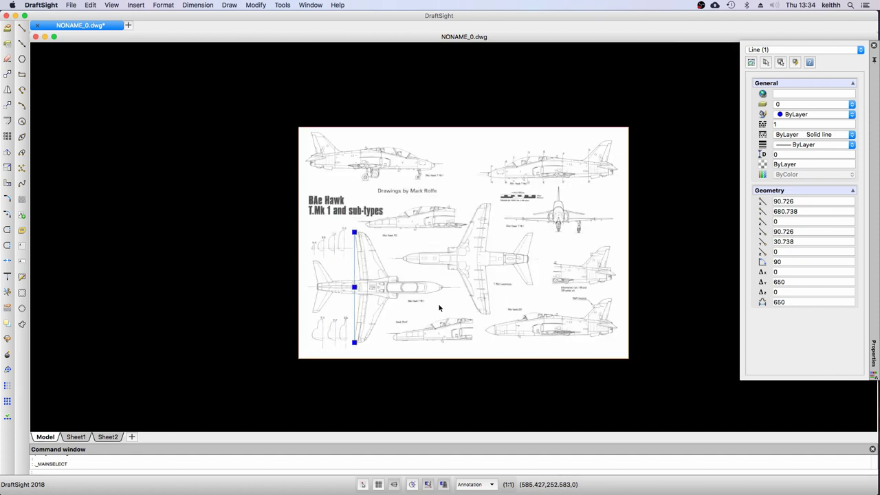
{"action": "scroll", "coordinate": [440, 308], "scroll_direction": "up", "scroll_amount": 3}
{"action": "left_click", "coordinate": [418, 308]}
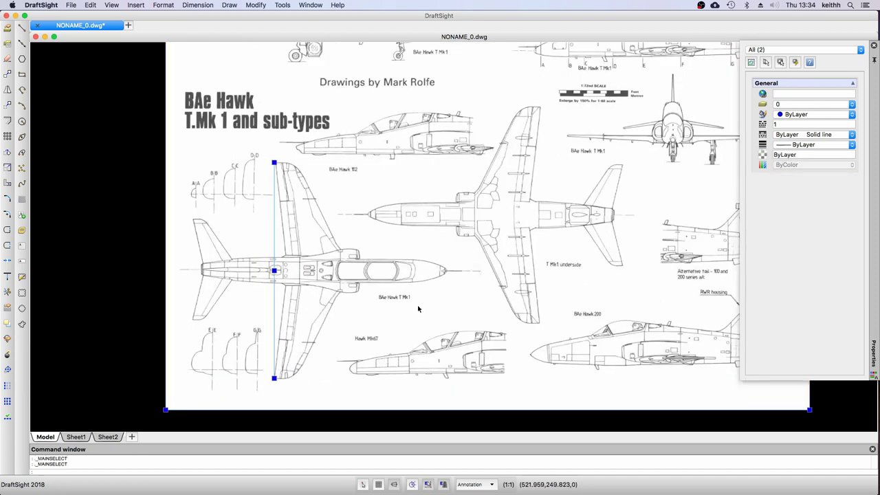
{"action": "key", "text": "Escape"}
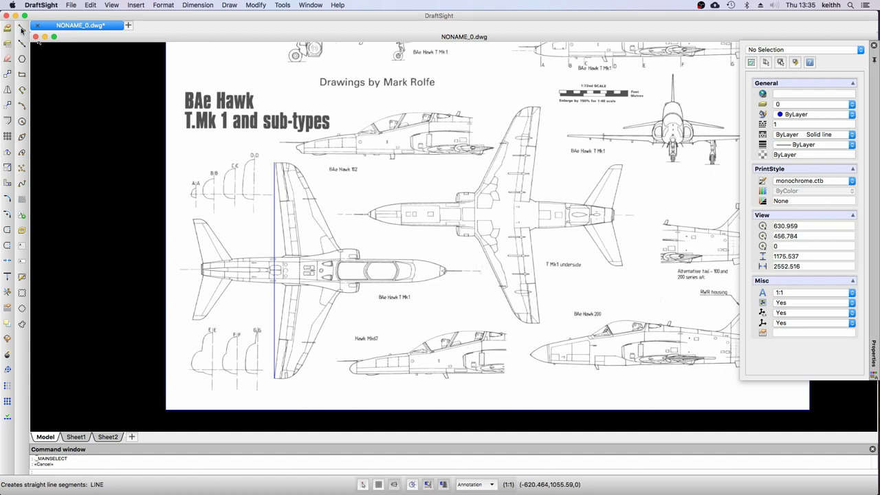
With entity snaps off, draw a horizontal line about 737 units long from the tail end of the top view's fuselage to its nose tip.
{"action": "left_click", "coordinate": [426, 485]}
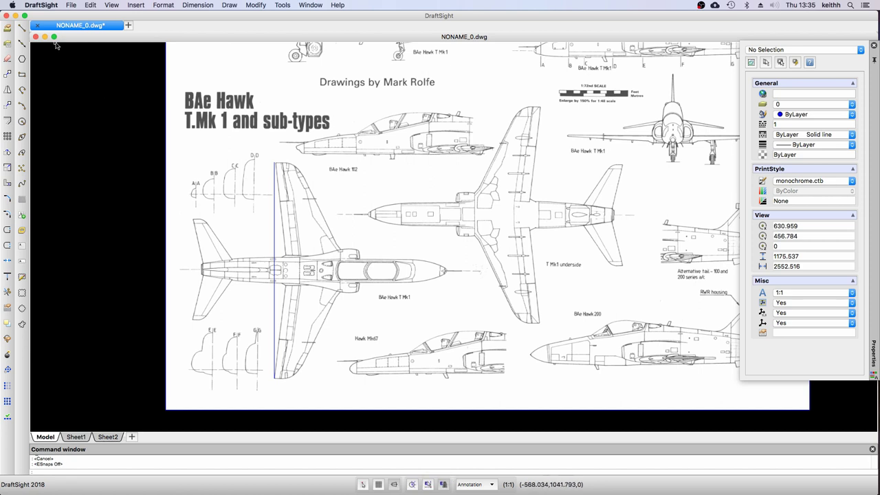
{"action": "left_click", "coordinate": [22, 29]}
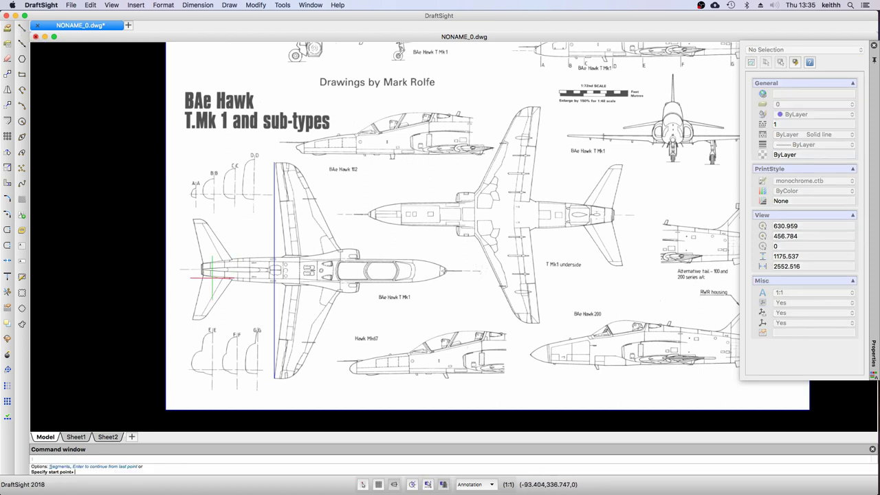
{"action": "scroll", "coordinate": [209, 277], "scroll_direction": "up", "scroll_amount": 6}
{"action": "scroll", "coordinate": [209, 276], "scroll_direction": "up", "scroll_amount": 1}
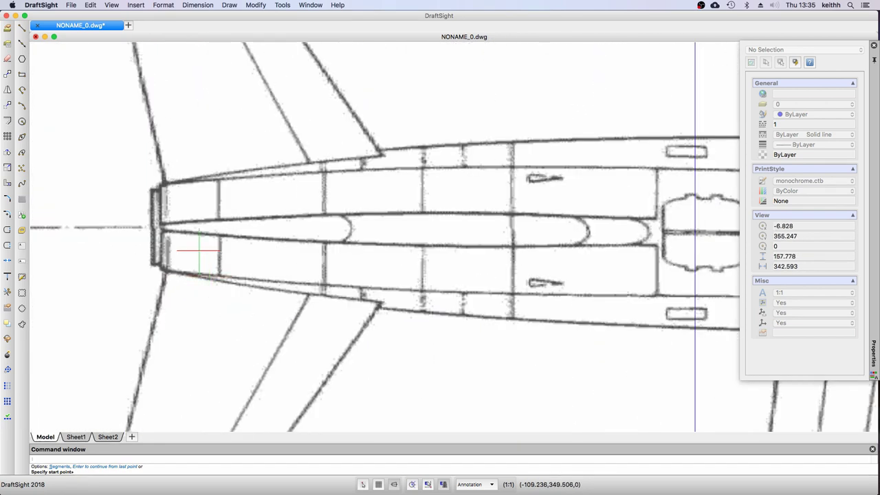
{"action": "left_click", "coordinate": [159, 227]}
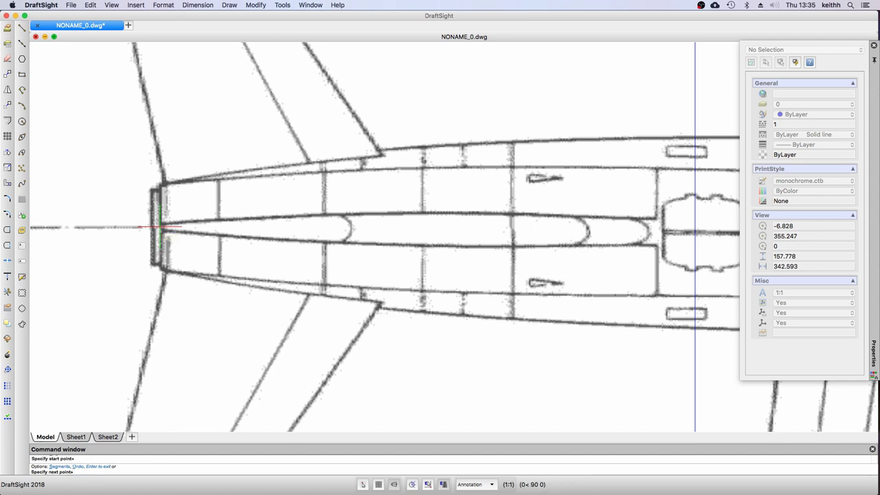
{"action": "scroll", "coordinate": [159, 227], "scroll_direction": "down", "scroll_amount": 10}
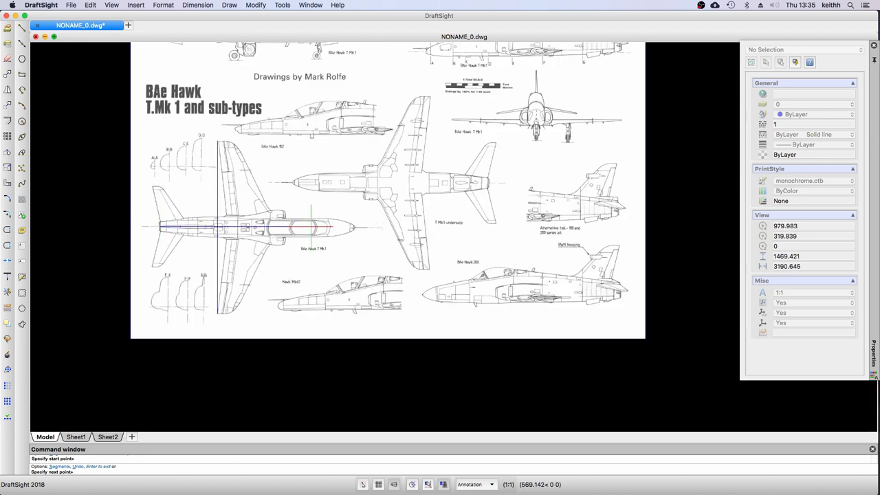
{"action": "scroll", "coordinate": [362, 227], "scroll_direction": "up", "scroll_amount": 5}
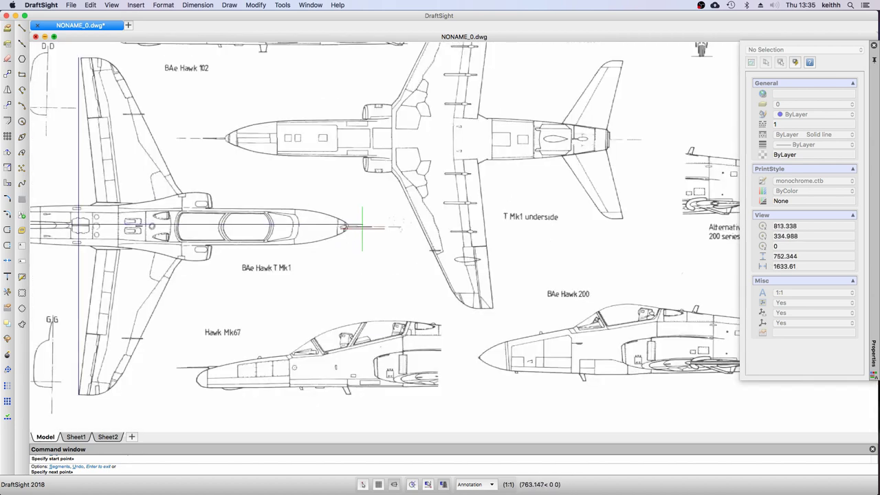
{"action": "scroll", "coordinate": [346, 227], "scroll_direction": "up", "scroll_amount": 10}
{"action": "scroll", "coordinate": [347, 225], "scroll_direction": "up", "scroll_amount": 5}
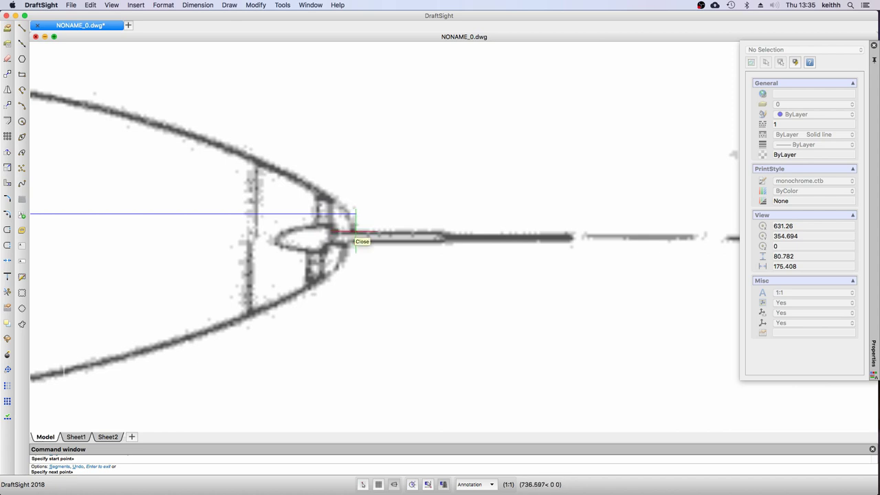
{"action": "left_click", "coordinate": [355, 233]}
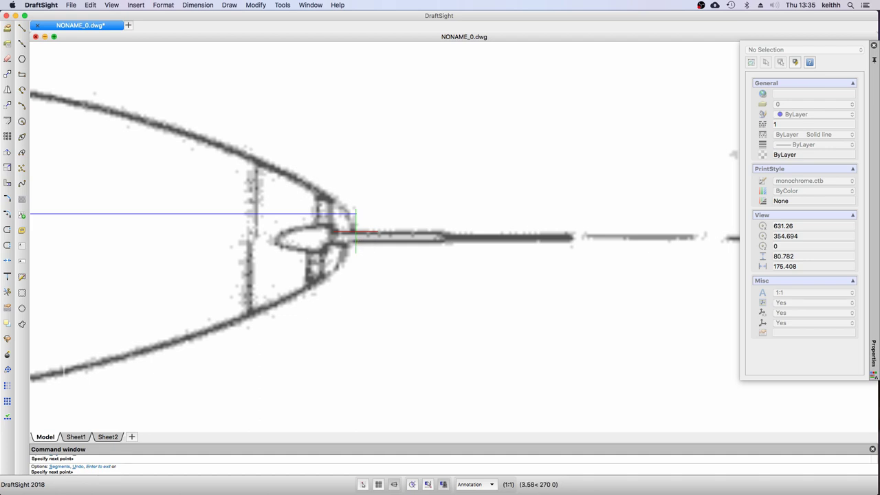
Check the length of the top view's fuselage line in its properties, then clear the selection.
{"action": "scroll", "coordinate": [356, 233], "scroll_direction": "down", "scroll_amount": 6}
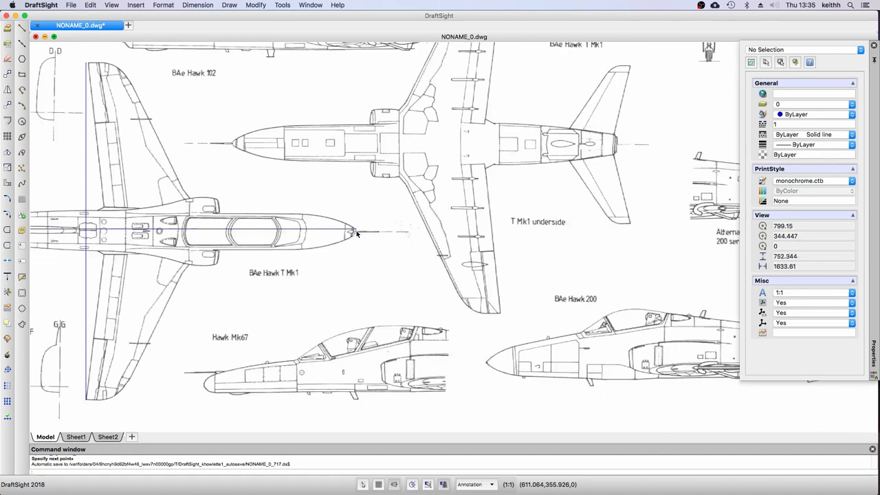
{"action": "scroll", "coordinate": [356, 232], "scroll_direction": "down", "scroll_amount": 1}
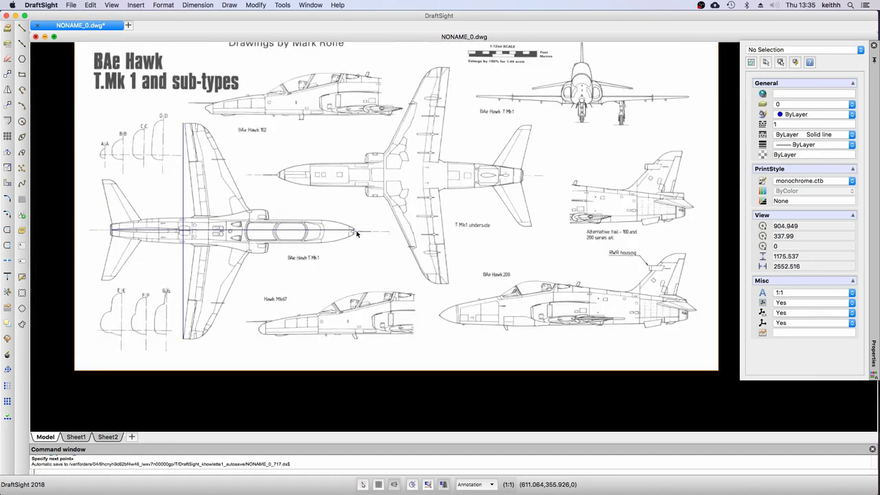
{"action": "left_click", "coordinate": [274, 233]}
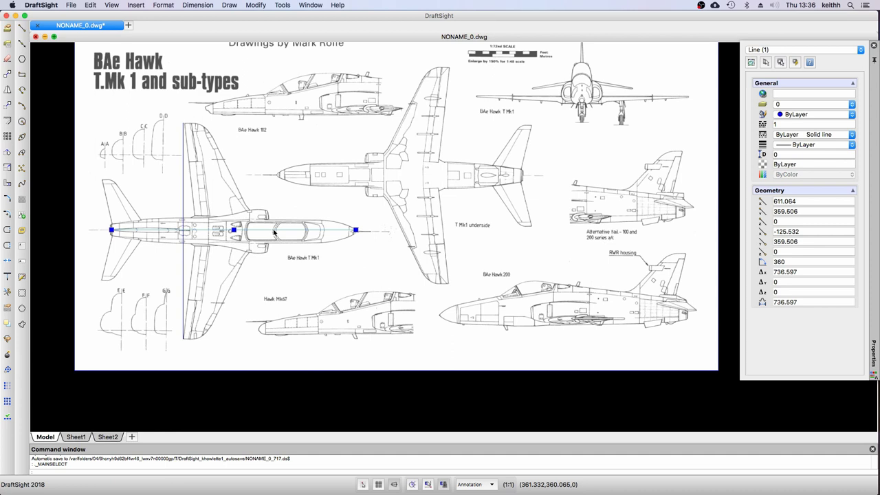
{"action": "scroll", "coordinate": [261, 123], "scroll_direction": "down", "scroll_amount": 5}
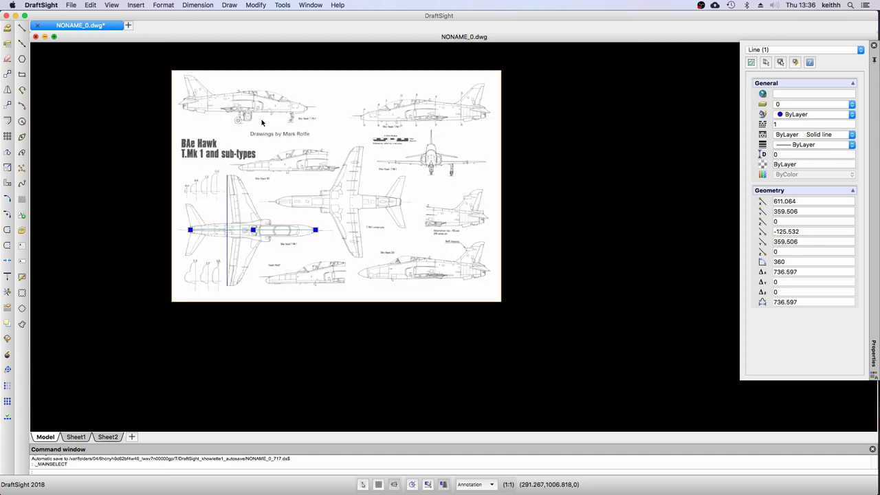
{"action": "scroll", "coordinate": [261, 123], "scroll_direction": "up", "scroll_amount": 8}
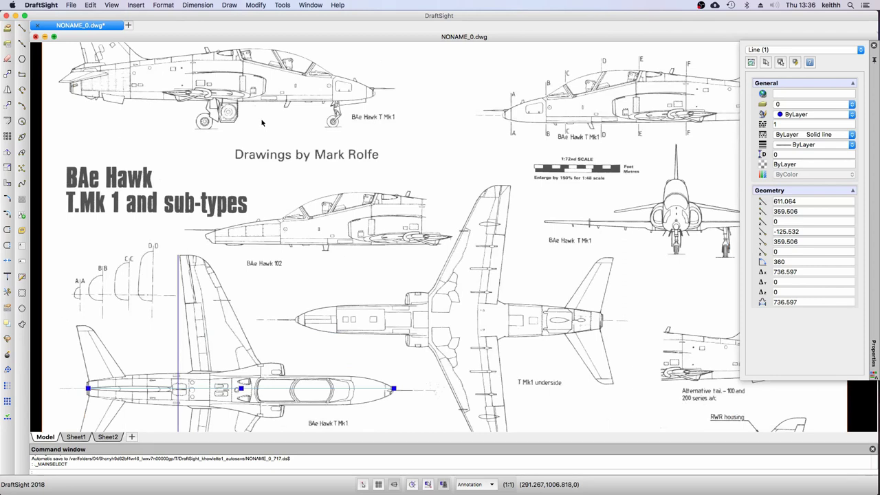
{"action": "key", "text": "Escape"}
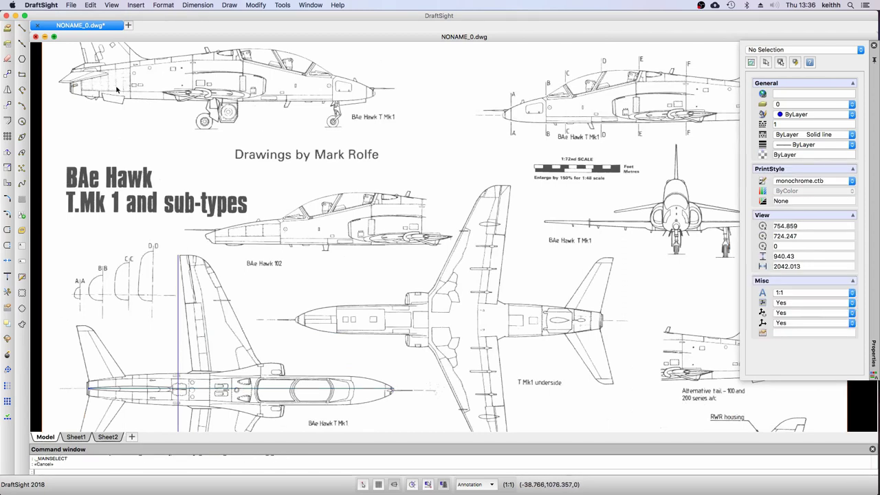
Draw a vertical line about 127 units long from the canopy top to the fuselage underside in the upper side view and check its length.
{"action": "left_click", "coordinate": [22, 29]}
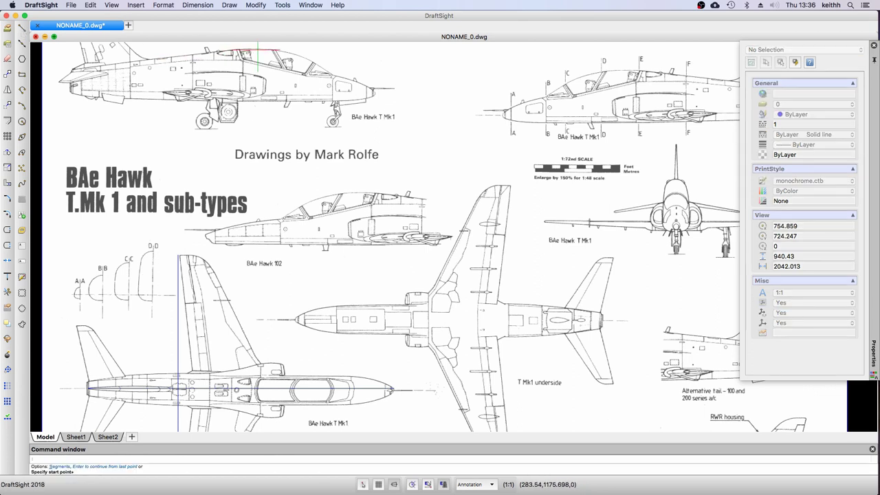
{"action": "scroll", "coordinate": [258, 47], "scroll_direction": "up", "scroll_amount": 6}
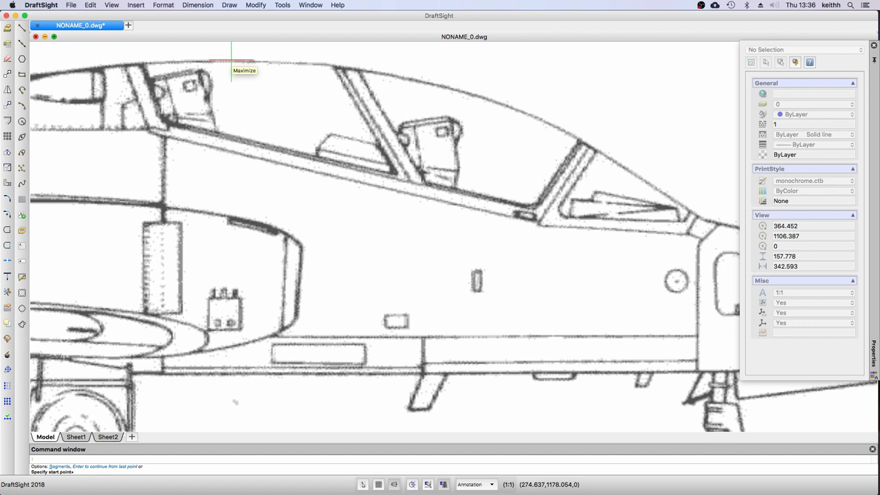
{"action": "left_click", "coordinate": [231, 60]}
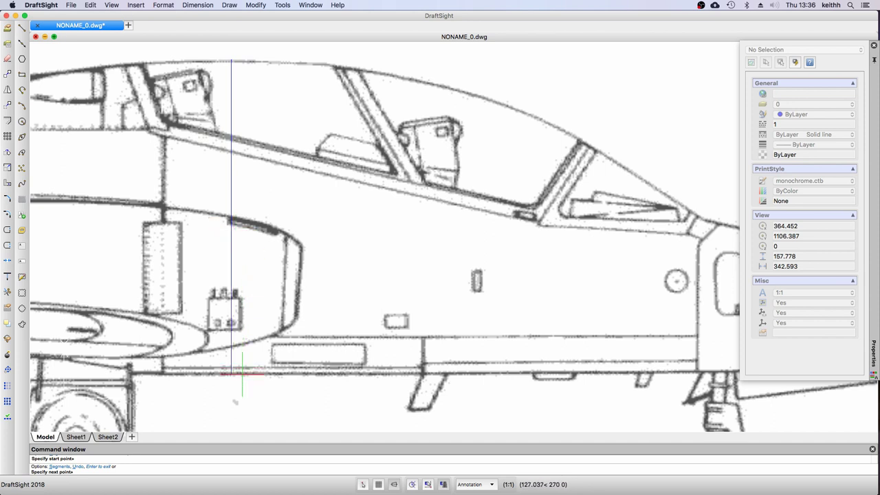
{"action": "left_click", "coordinate": [242, 373]}
{"action": "key", "text": "Return"}
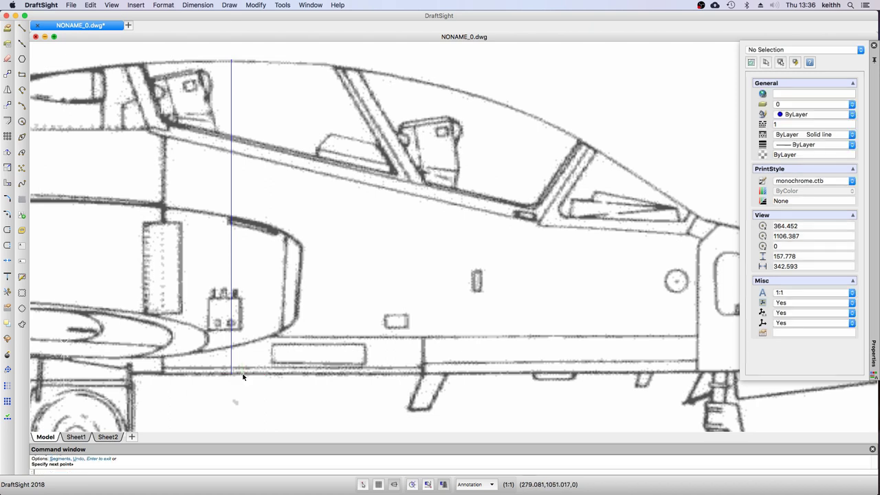
{"action": "left_click", "coordinate": [231, 280]}
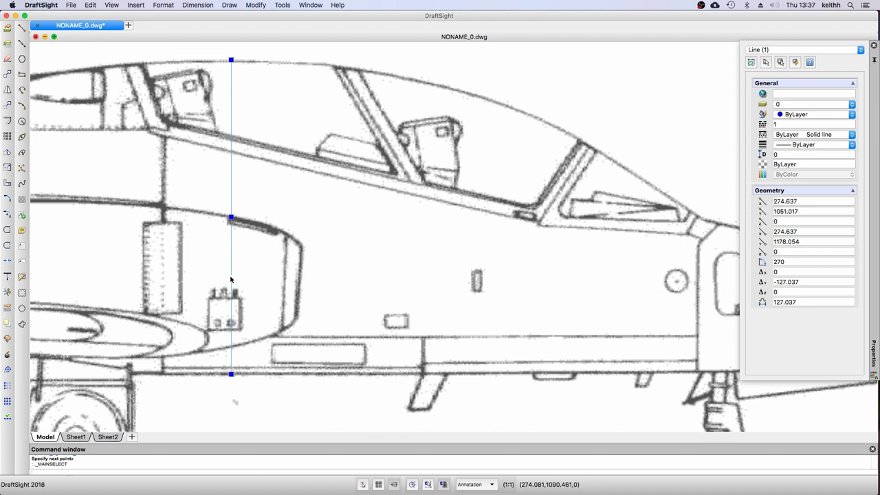
{"action": "key", "text": "Escape"}
Draw a vertical line about 133 units long across the top view's fuselage between the outer edges of the two air intakes.
{"action": "scroll", "coordinate": [231, 283], "scroll_direction": "down", "scroll_amount": 10}
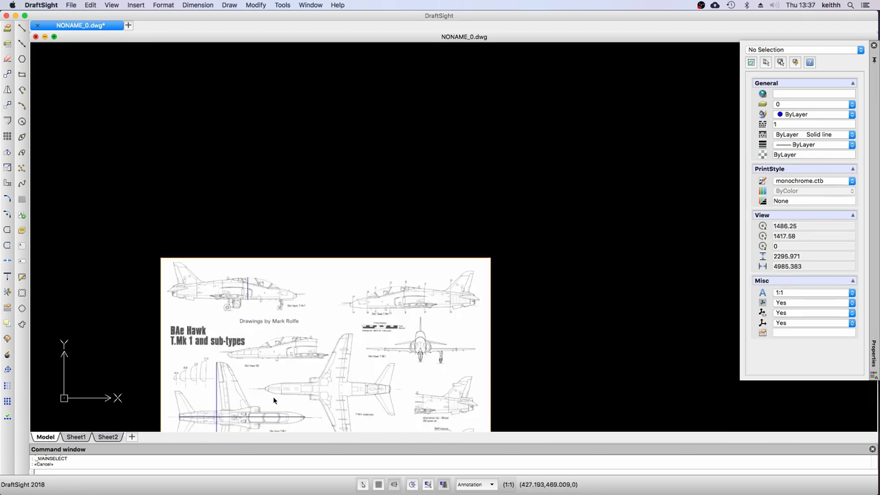
{"action": "scroll", "coordinate": [269, 428], "scroll_direction": "up", "scroll_amount": 5}
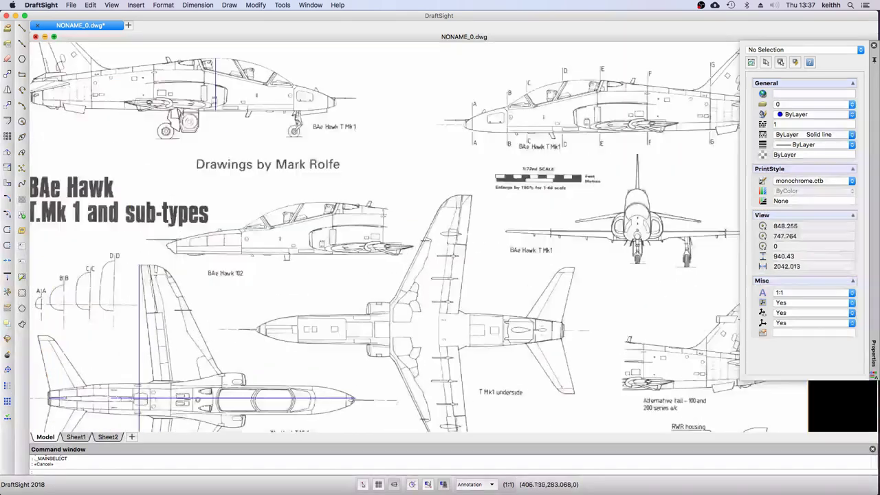
{"action": "scroll", "coordinate": [270, 425], "scroll_direction": "down", "scroll_amount": 4}
{"action": "scroll", "coordinate": [265, 413], "scroll_direction": "up", "scroll_amount": 10}
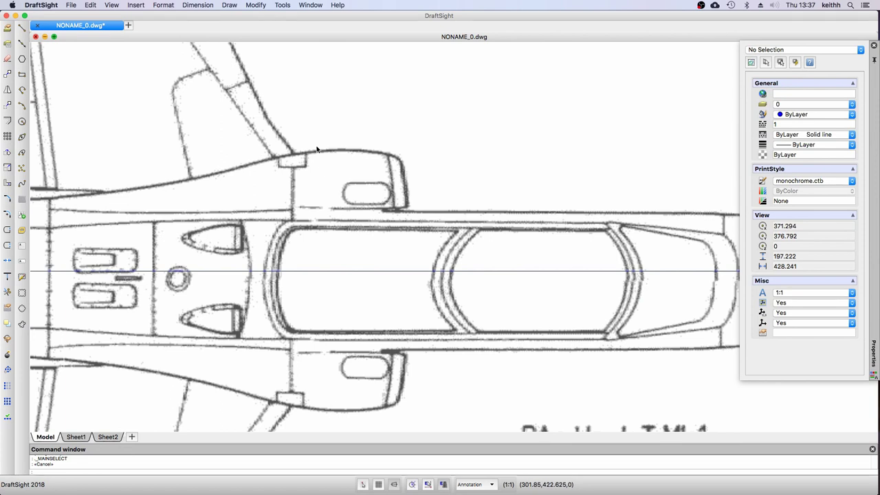
{"action": "left_click", "coordinate": [21, 27]}
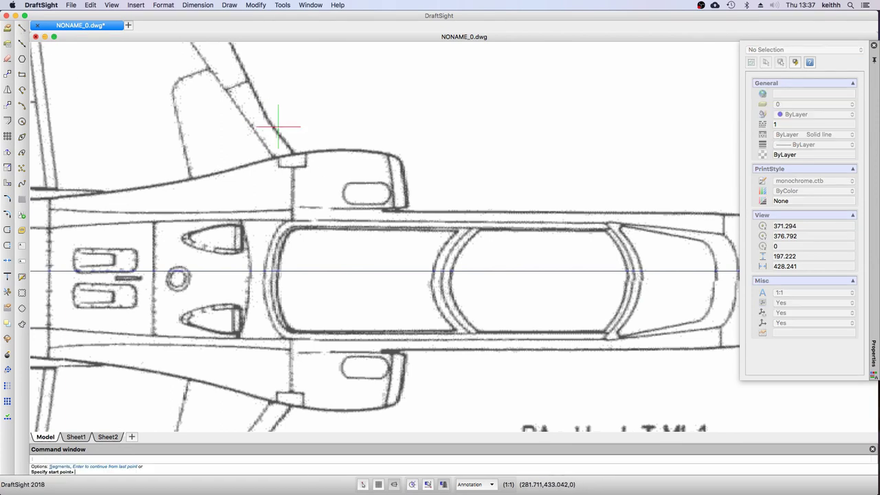
{"action": "left_click", "coordinate": [340, 149]}
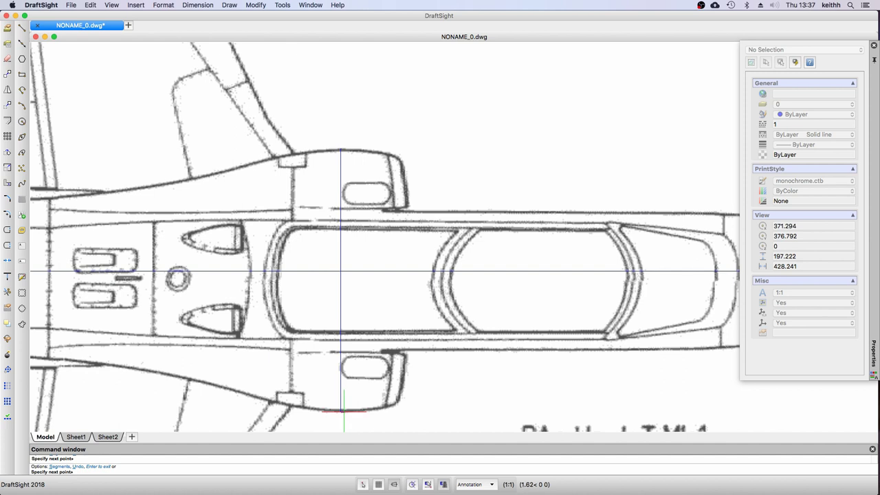
{"action": "left_click", "coordinate": [347, 410]}
{"action": "key", "text": "Escape"}
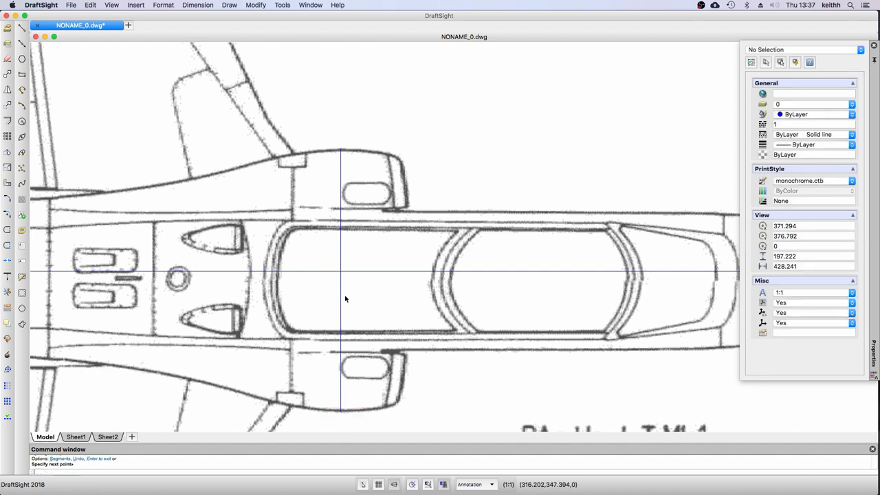
Check the lengths of the fuselage width line and the fuselage length line in their properties.
{"action": "left_click", "coordinate": [340, 303]}
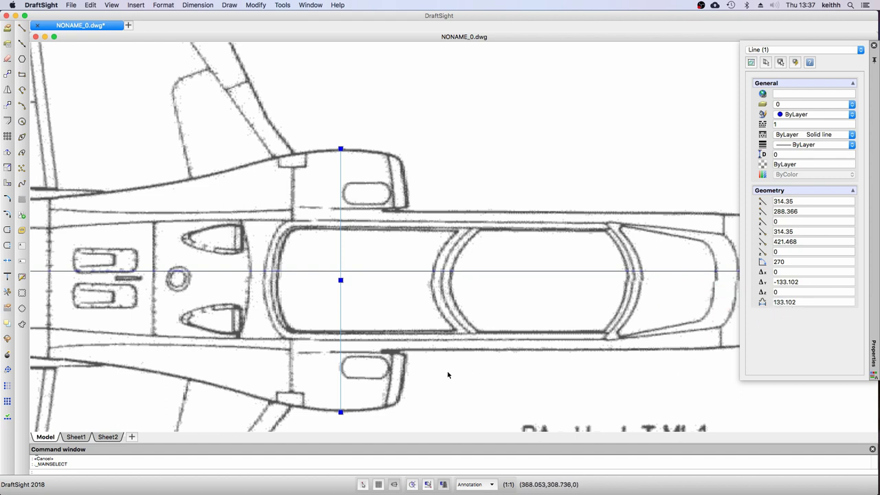
{"action": "scroll", "coordinate": [447, 375], "scroll_direction": "down", "scroll_amount": 5}
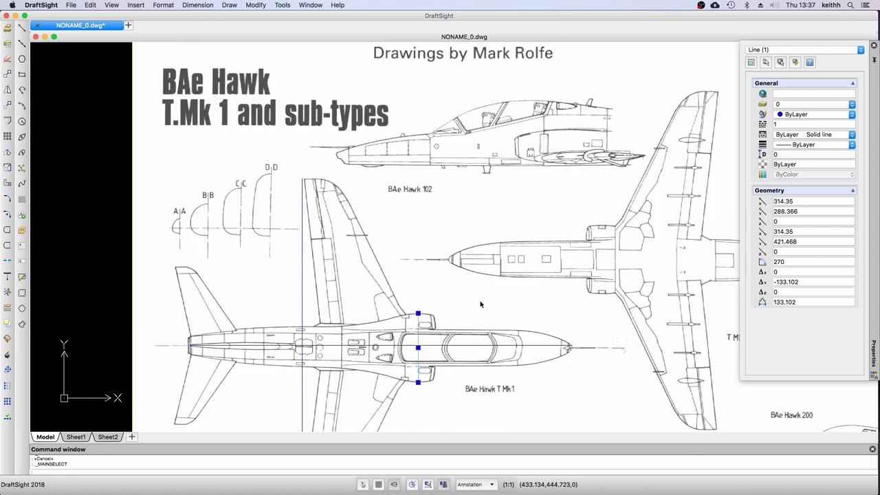
{"action": "key", "text": "Escape"}
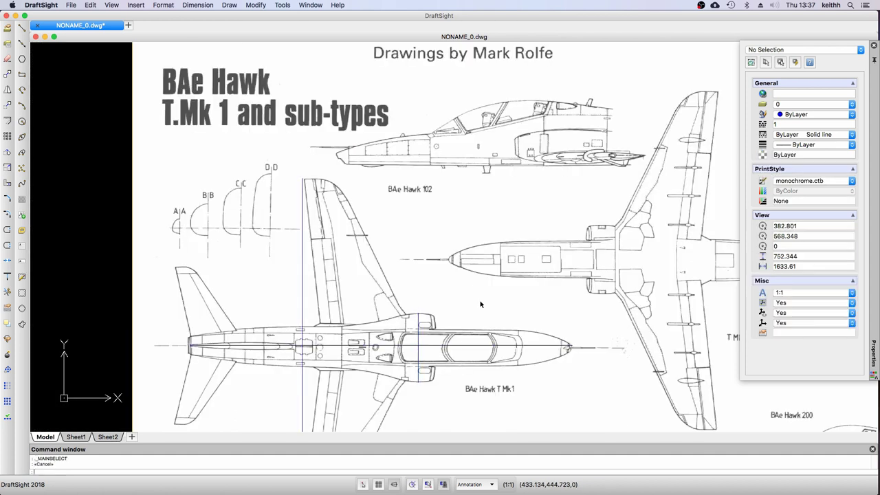
{"action": "left_click", "coordinate": [467, 347]}
{"action": "scroll", "coordinate": [460, 323], "scroll_direction": "down", "scroll_amount": 4}
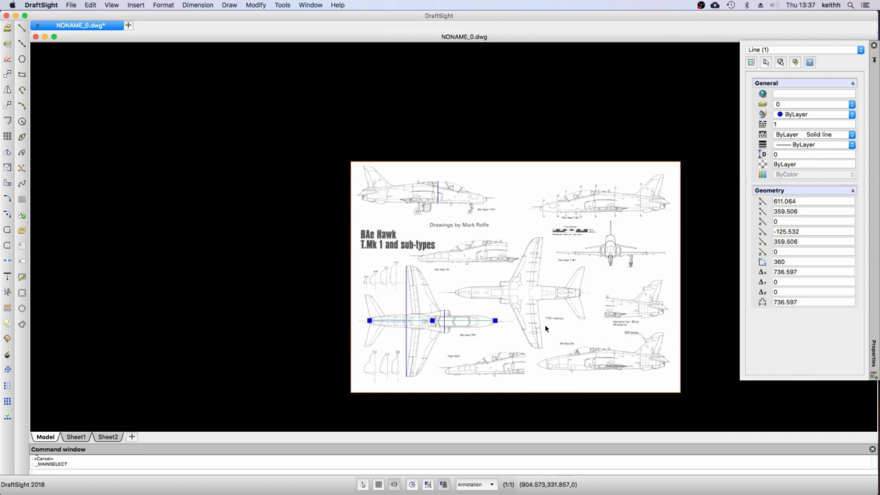
{"action": "scroll", "coordinate": [566, 326], "scroll_direction": "up", "scroll_amount": 5}
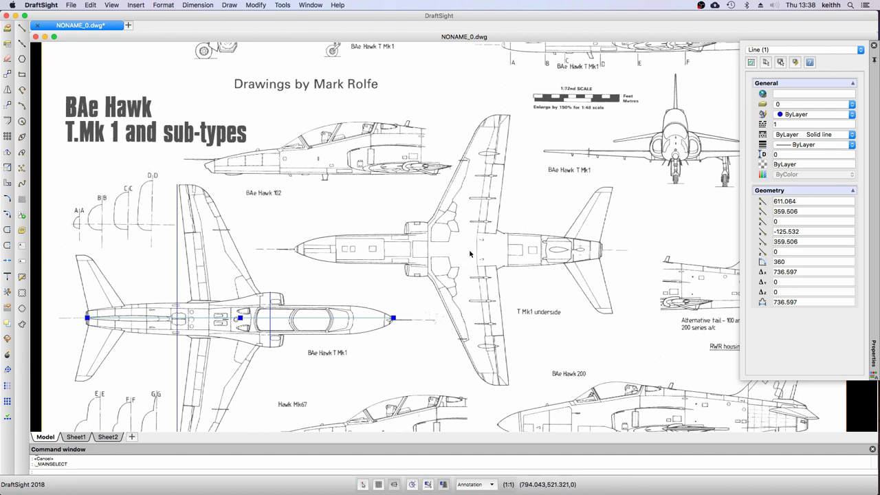
{"action": "left_click", "coordinate": [350, 292]}
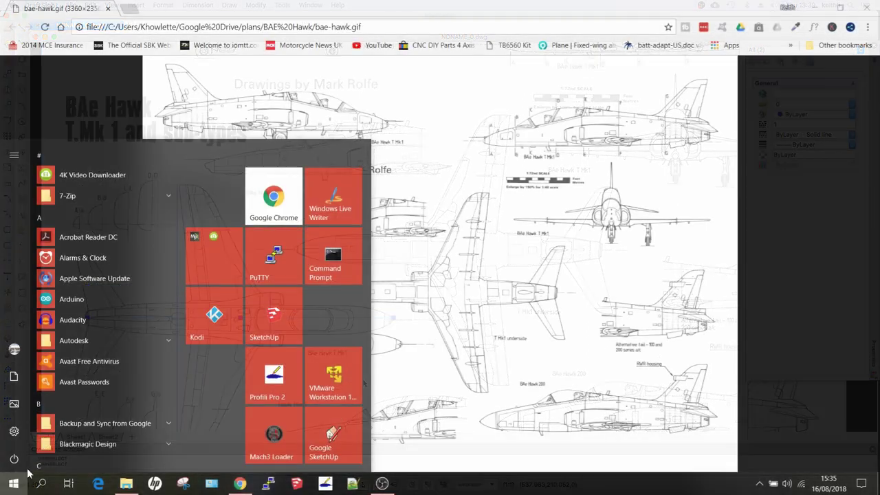
Start DevFusFoam in Windows and close its Projects management window.
{"action": "scroll", "coordinate": [101, 270], "scroll_direction": "down", "scroll_amount": 10}
{"action": "left_click", "coordinate": [101, 269]}
{"action": "left_click", "coordinate": [102, 290]}
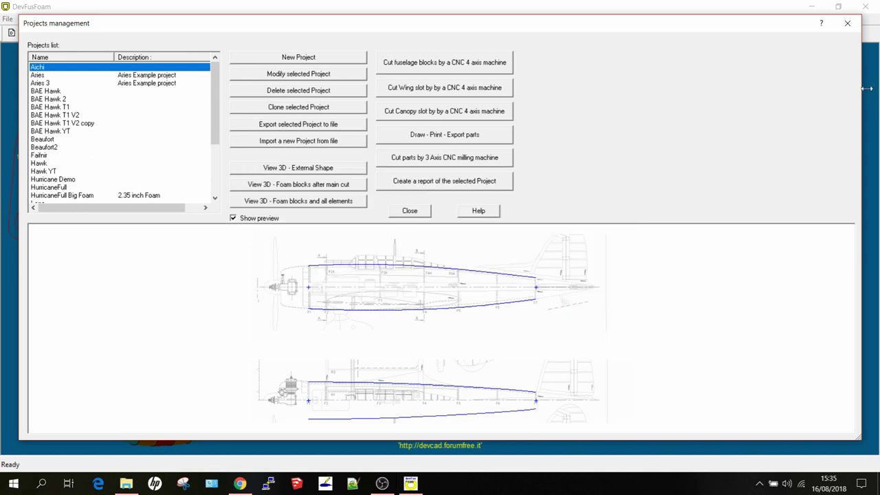
{"action": "left_click", "coordinate": [845, 27]}
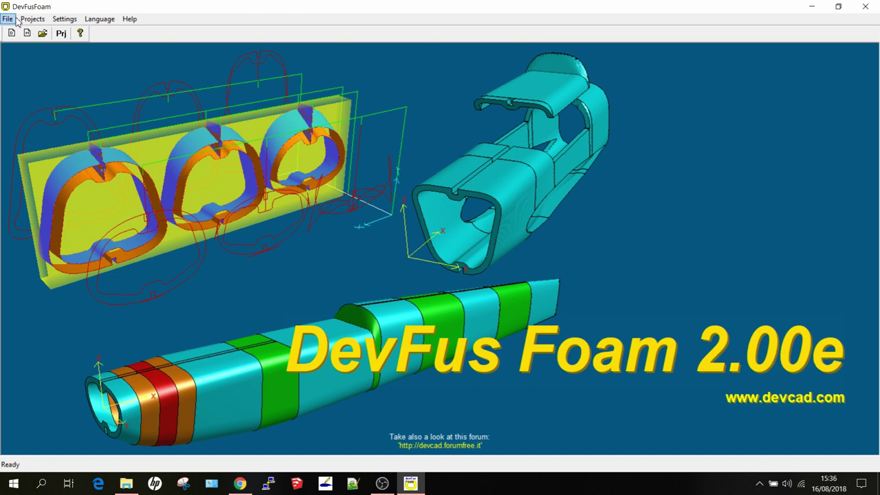
Confirm millimeters as the unit of measurement.
{"action": "left_click", "coordinate": [66, 20]}
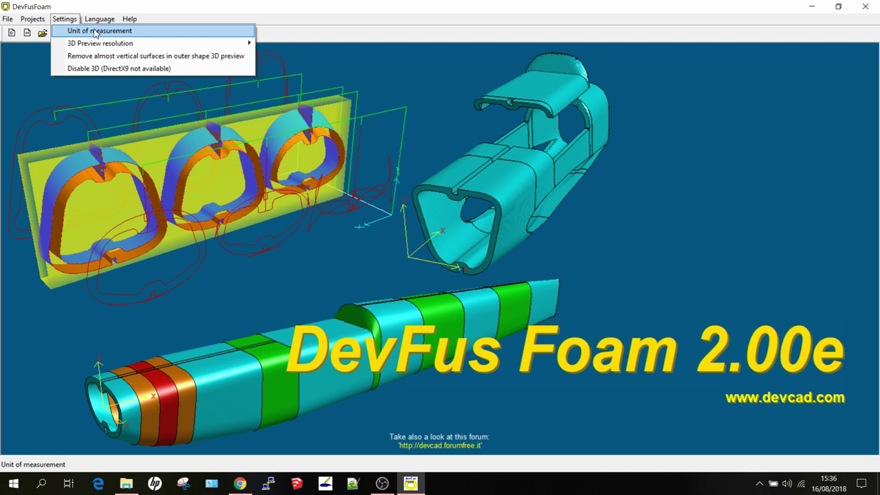
{"action": "left_click", "coordinate": [97, 31]}
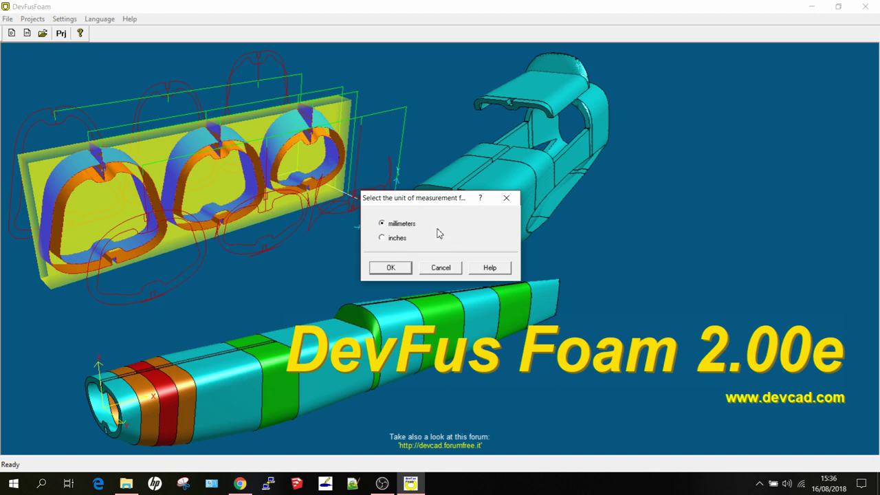
{"action": "left_click", "coordinate": [405, 267]}
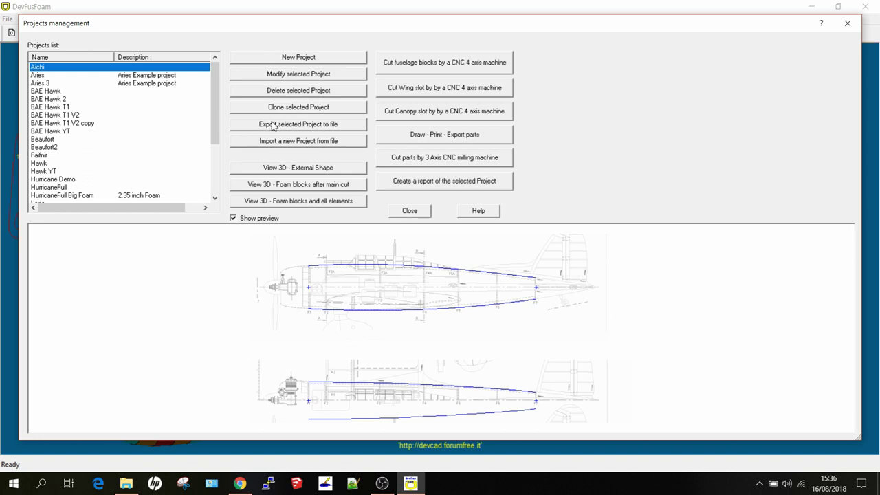
Preview the Mirage project in the projects list and delete the Hawk YT project.
{"action": "left_click_drag", "start_coordinate": [210, 97], "coordinate": [216, 162]}
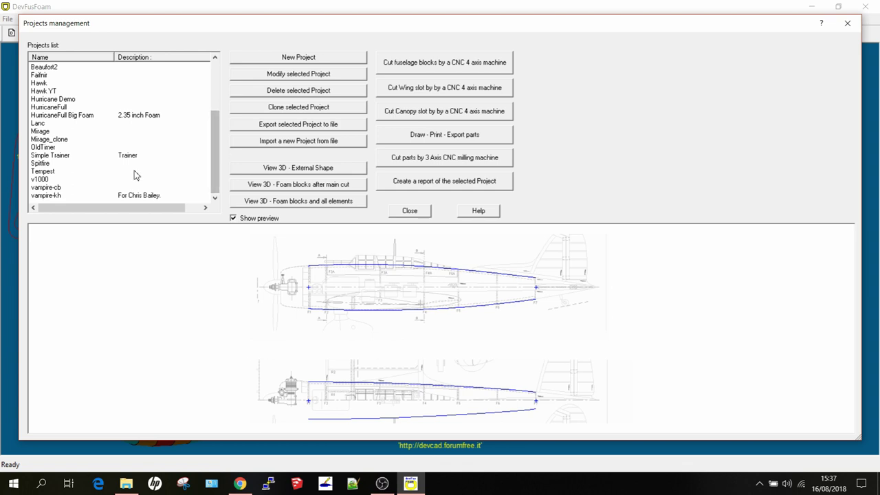
{"action": "left_click", "coordinate": [47, 132]}
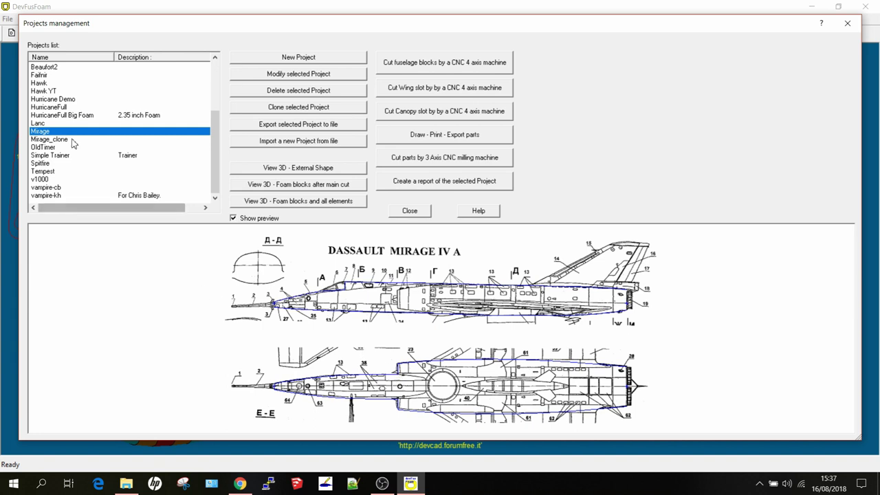
{"action": "left_click", "coordinate": [58, 90]}
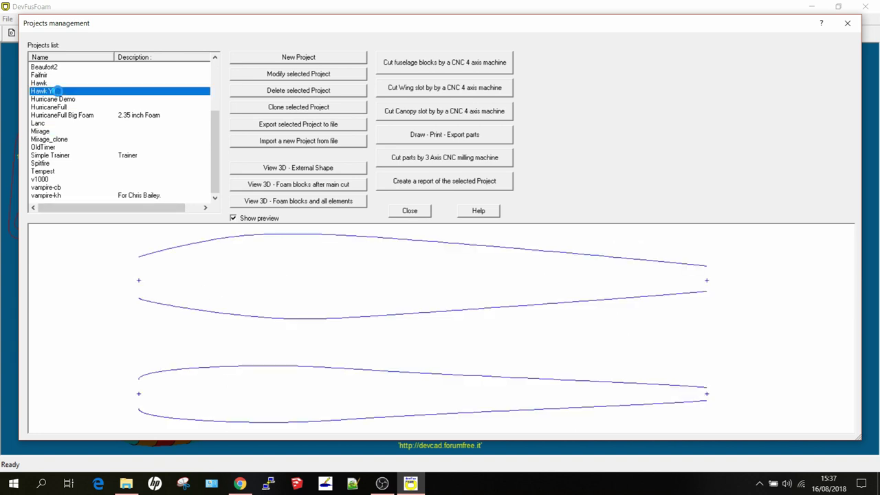
{"action": "left_click", "coordinate": [282, 94]}
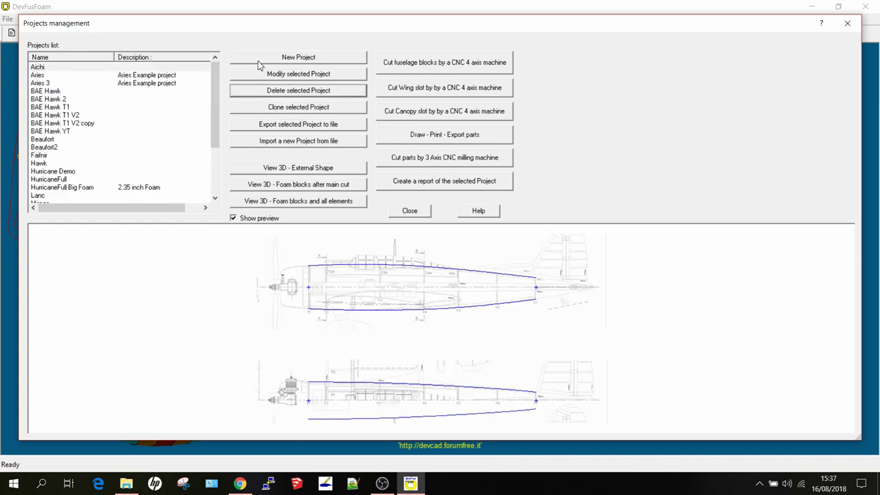
Create a new project named BAE Hawk with fuselage length 737 mm, height 127 mm and width 133 mm.
{"action": "left_click", "coordinate": [258, 60]}
{"action": "type", "text": "BAE Hawk"}
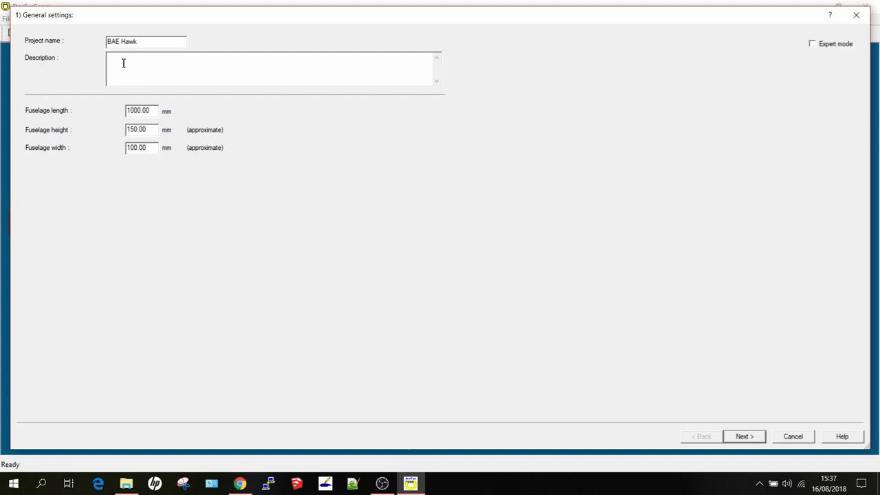
{"action": "left_click", "coordinate": [152, 112]}
{"action": "left_click_drag", "start_coordinate": [152, 112], "coordinate": [115, 113]}
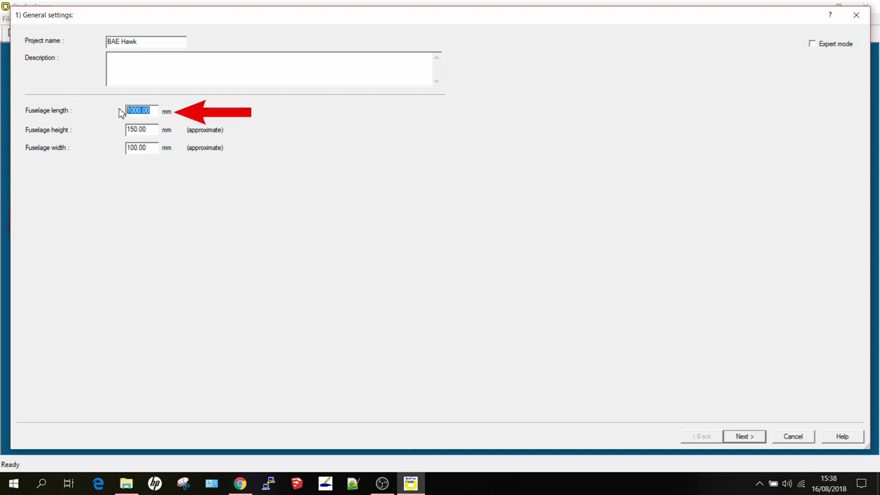
{"action": "type", "text": "737"}
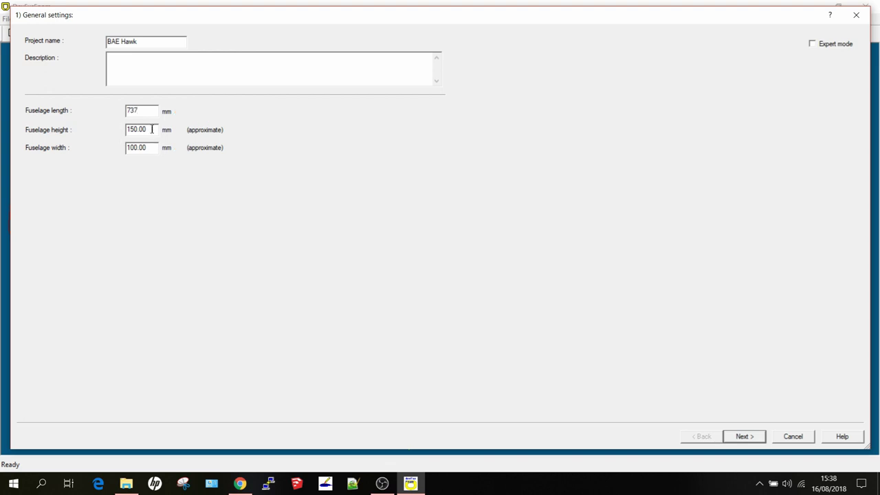
{"action": "left_click_drag", "start_coordinate": [152, 129], "coordinate": [96, 137]}
{"action": "type", "text": "127"}
{"action": "key", "text": "Tab"}
{"action": "type", "text": "133"}
Describe the project as "Demo for YouTube" and continue to the background images, overwriting the existing project of the same name.
{"action": "left_click", "coordinate": [158, 55]}
{"action": "type", "text": "Demo for YouTube"}
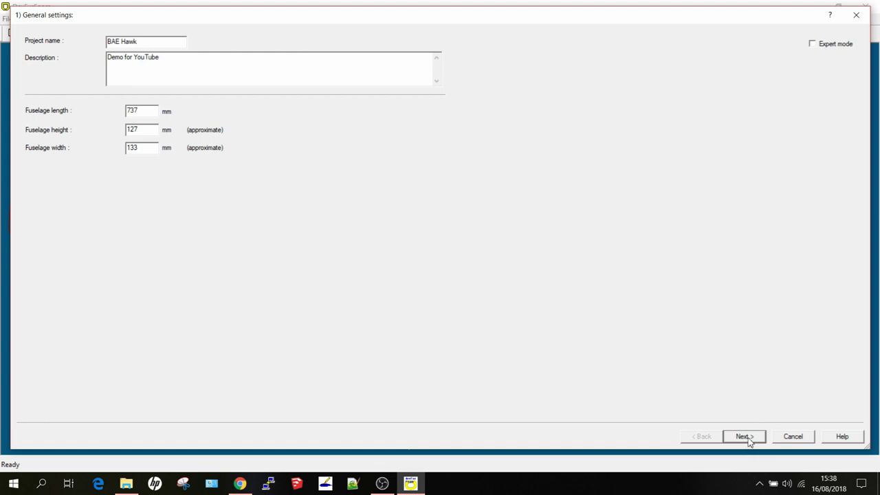
{"action": "left_click", "coordinate": [746, 437]}
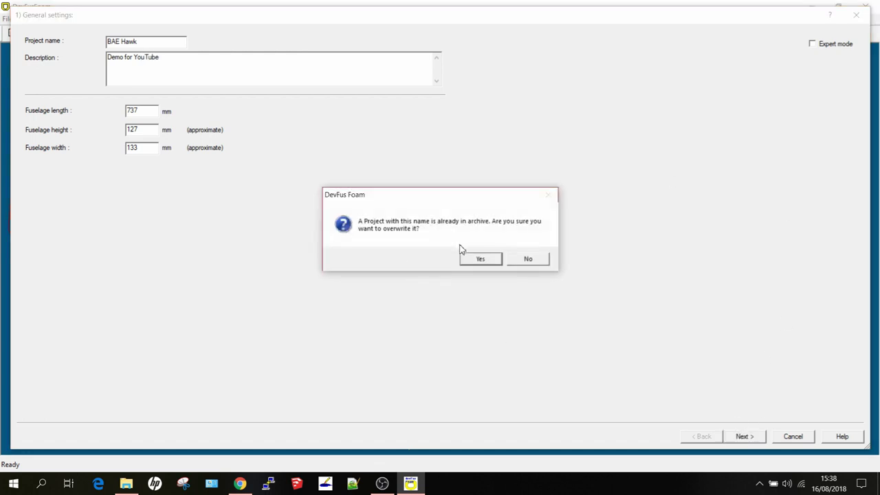
{"action": "left_click", "coordinate": [481, 259]}
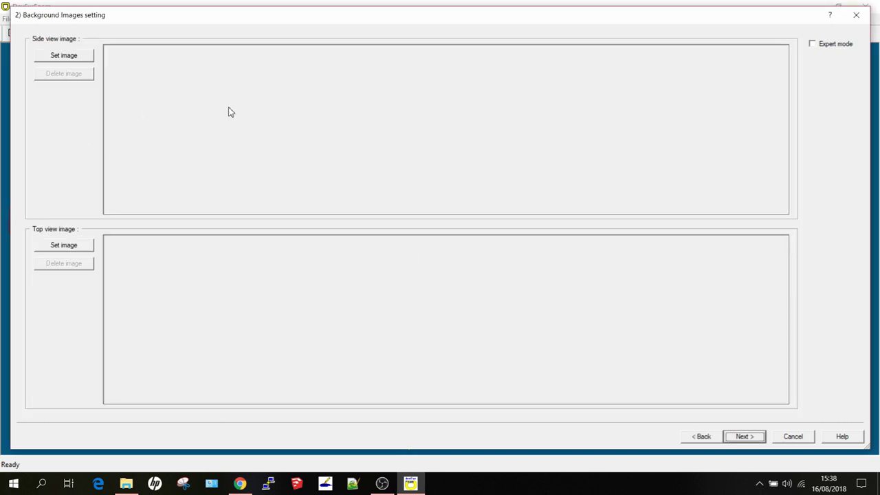
Load bae-hawk.gif from the BAE Hawk folder in plans as the side view image.
{"action": "left_click", "coordinate": [69, 61]}
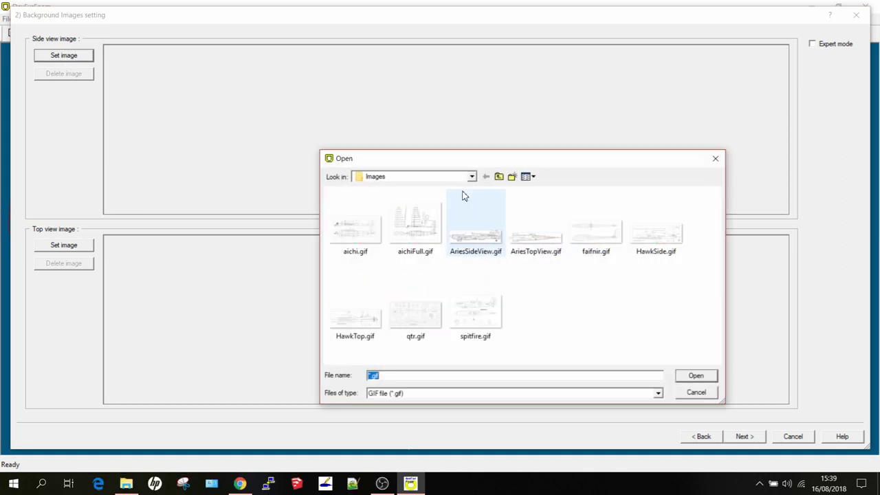
{"action": "left_click", "coordinate": [472, 176]}
{"action": "left_click", "coordinate": [413, 200]}
{"action": "scroll", "coordinate": [428, 275], "scroll_direction": "down", "scroll_amount": 5}
{"action": "double_click", "coordinate": [346, 275]}
{"action": "left_click_drag", "start_coordinate": [717, 207], "coordinate": [722, 302]}
{"action": "double_click", "coordinate": [598, 274]}
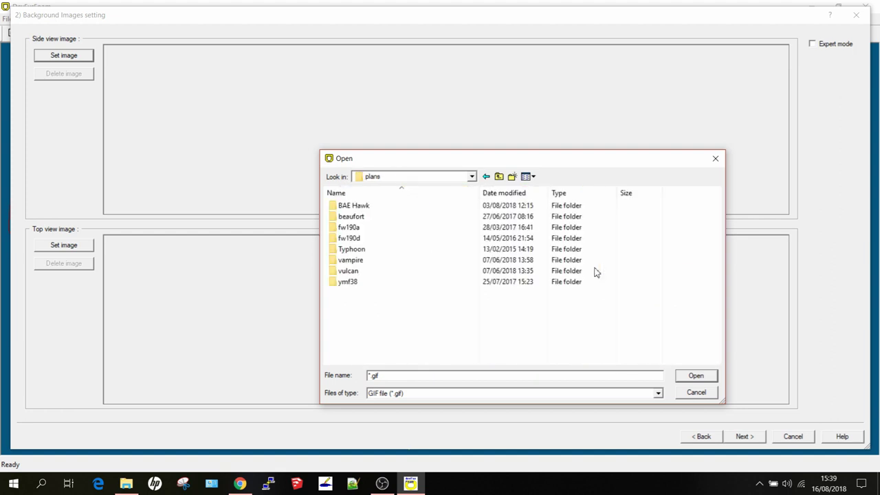
{"action": "double_click", "coordinate": [361, 205]}
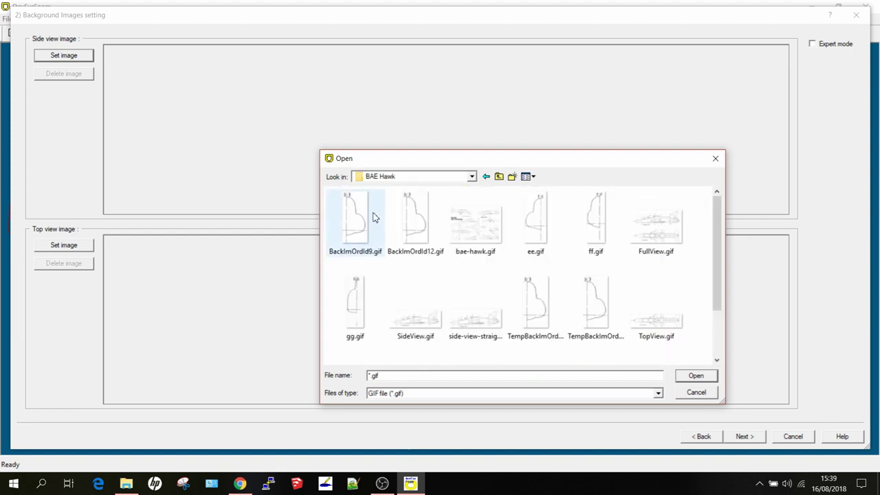
{"action": "left_click", "coordinate": [488, 233]}
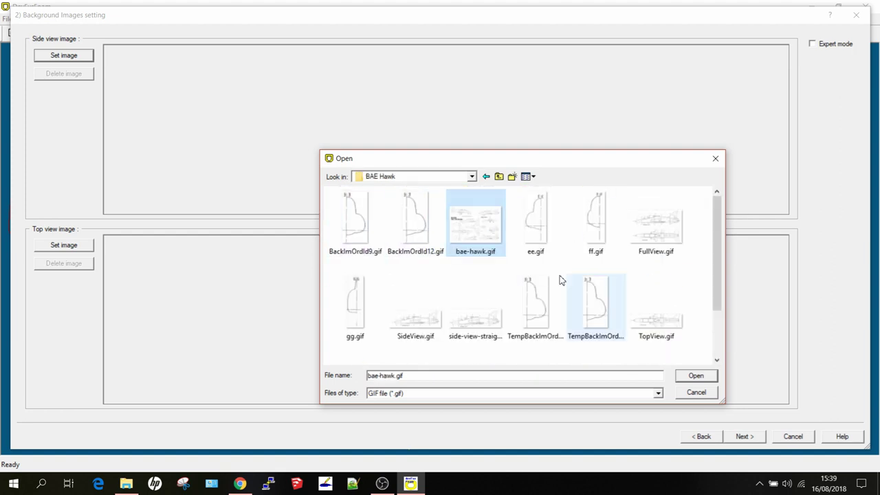
{"action": "left_click", "coordinate": [709, 376]}
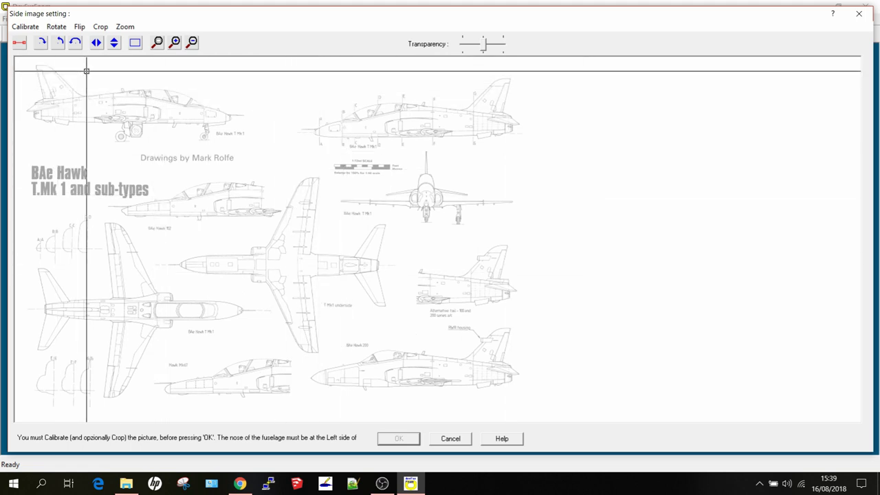
Crop the side image to the BAe Hawk T Mk1 side view marked with sections A to G.
{"action": "left_click", "coordinate": [137, 45]}
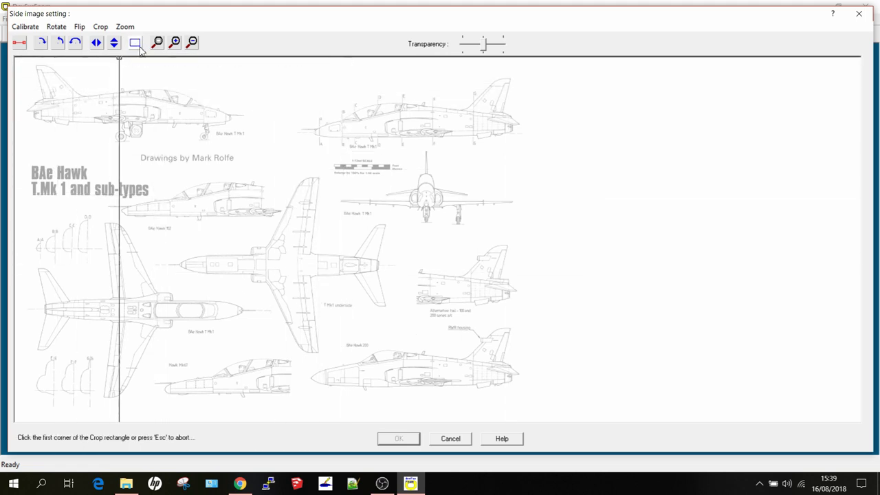
{"action": "left_click", "coordinate": [311, 72]}
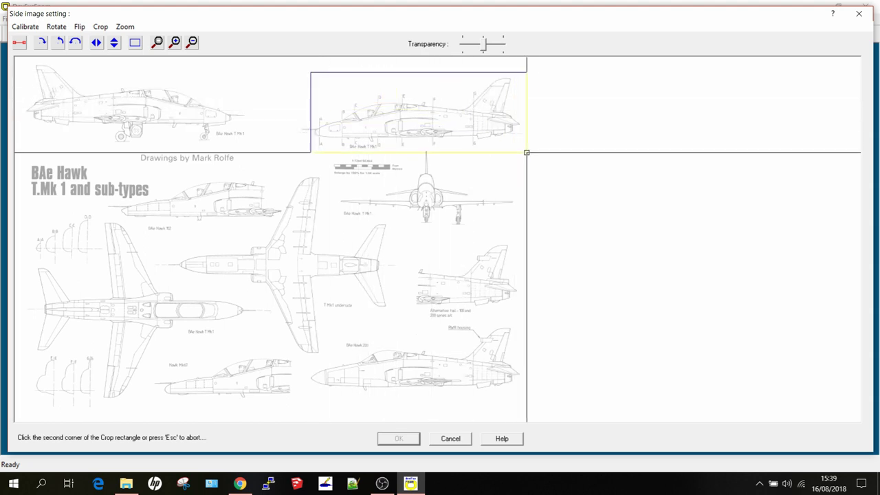
{"action": "left_click", "coordinate": [525, 156]}
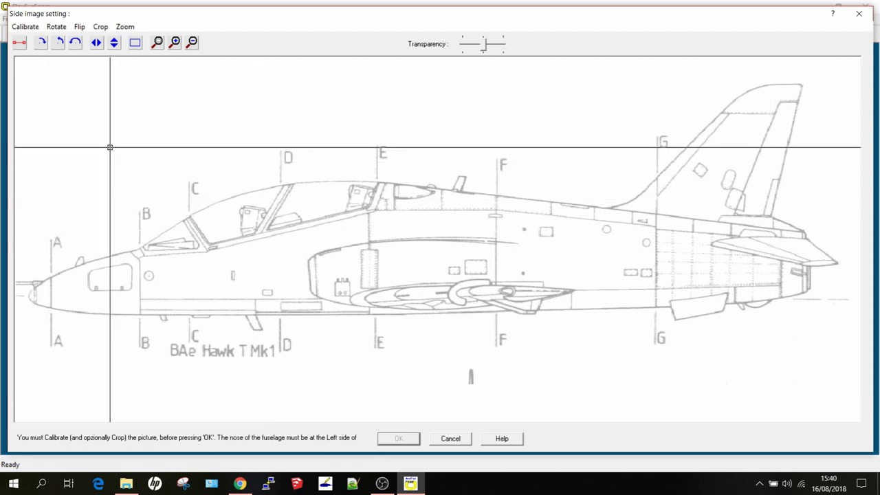
Calibrate the side image along the fuselage axis from the nose tip to the tail end and accept it.
{"action": "left_click", "coordinate": [19, 42]}
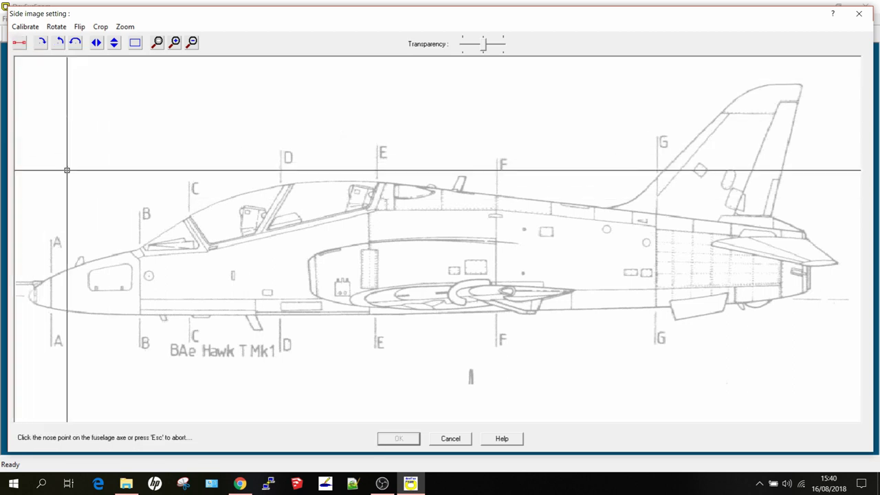
{"action": "scroll", "coordinate": [35, 305], "scroll_direction": "up", "scroll_amount": 2}
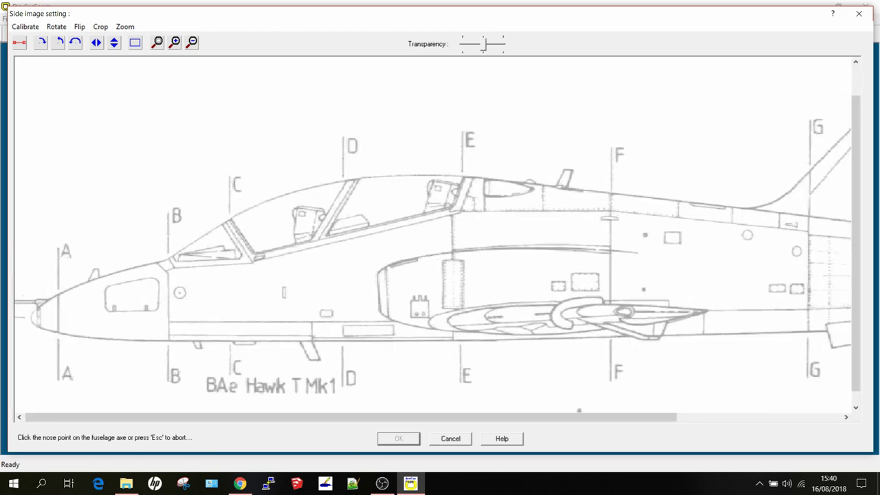
{"action": "scroll", "coordinate": [37, 304], "scroll_direction": "up", "scroll_amount": 1}
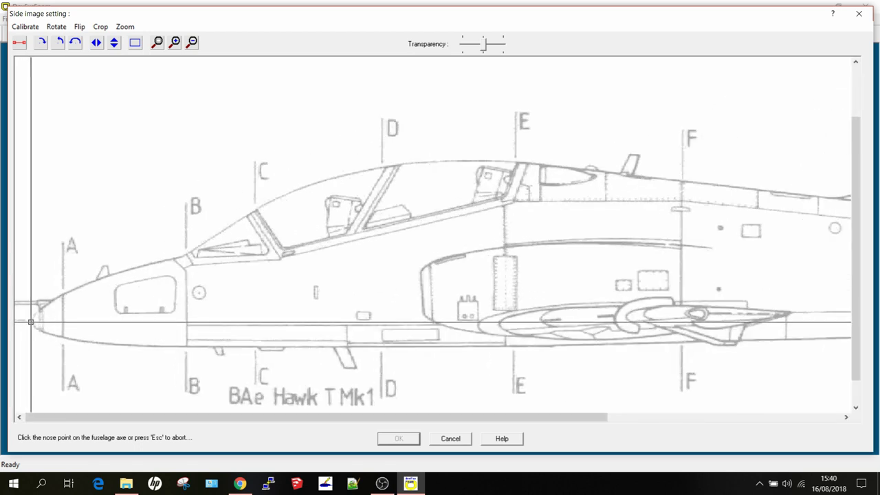
{"action": "scroll", "coordinate": [39, 321], "scroll_direction": "up", "scroll_amount": 1}
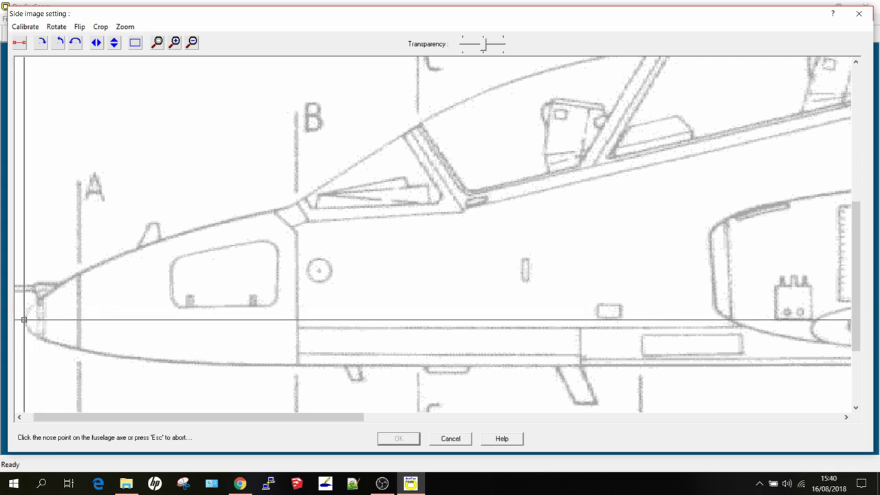
{"action": "left_click", "coordinate": [23, 320]}
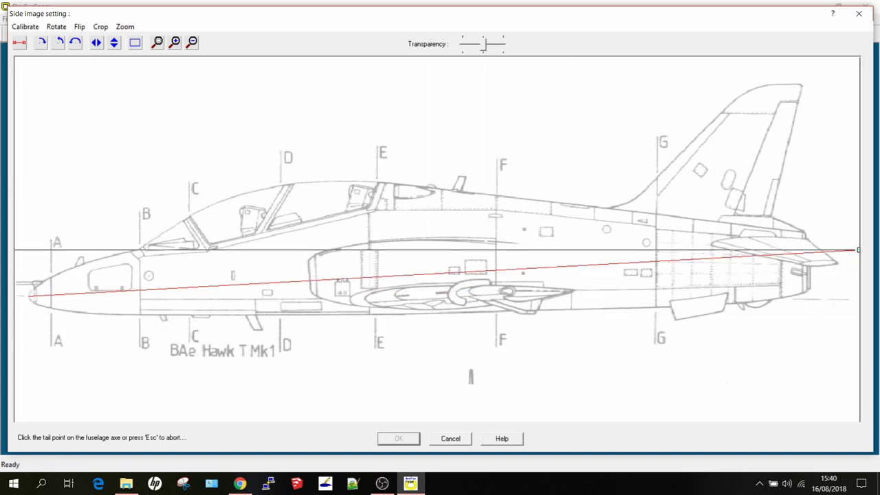
{"action": "left_click", "coordinate": [815, 297]}
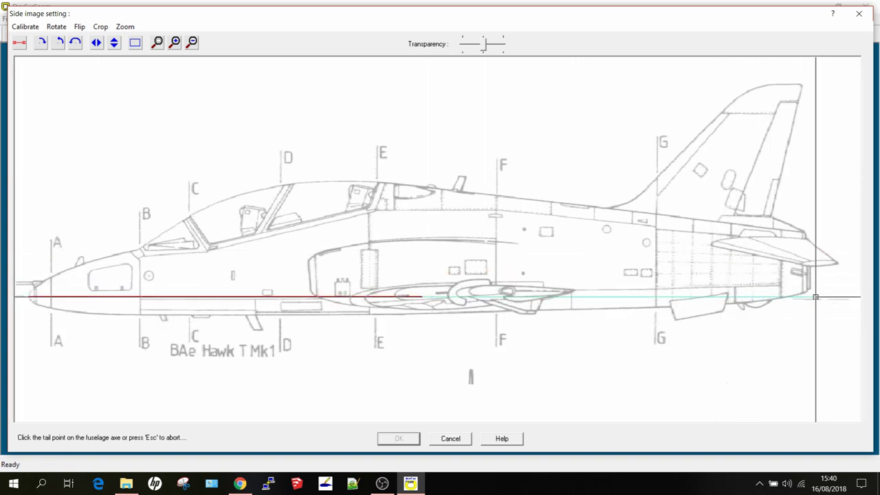
{"action": "scroll", "coordinate": [806, 297], "scroll_direction": "up", "scroll_amount": 2}
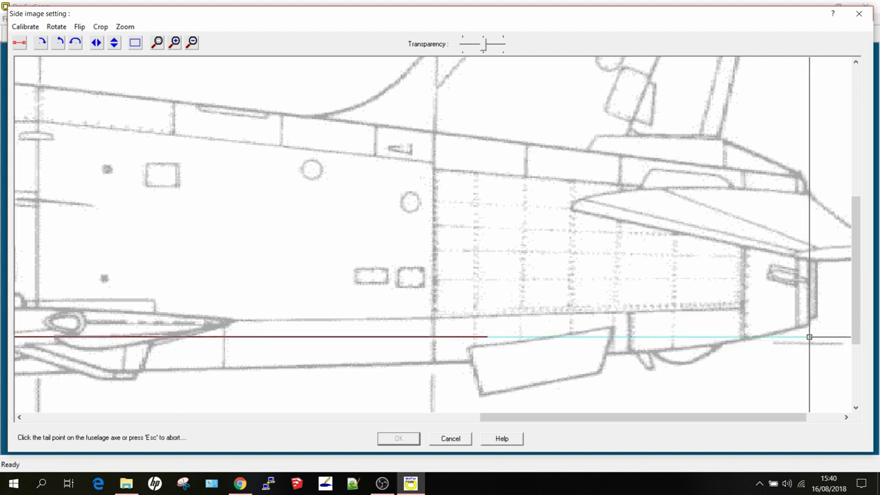
{"action": "left_click", "coordinate": [810, 337]}
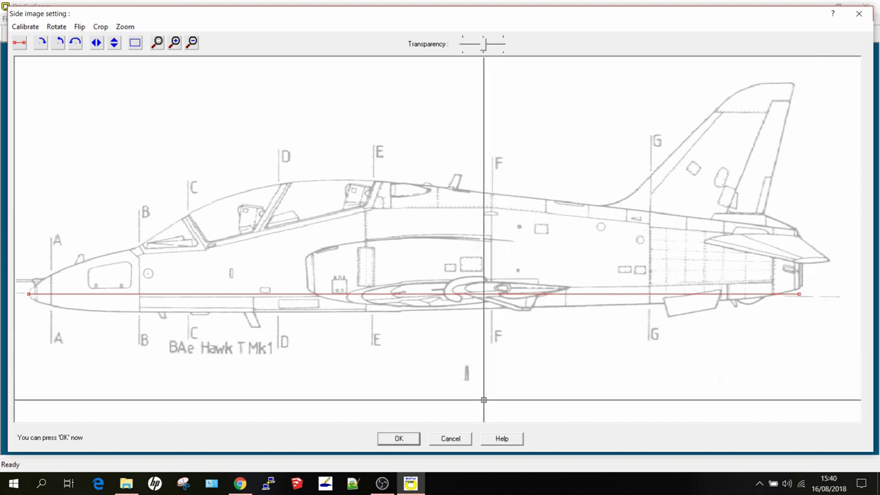
{"action": "left_click", "coordinate": [399, 439]}
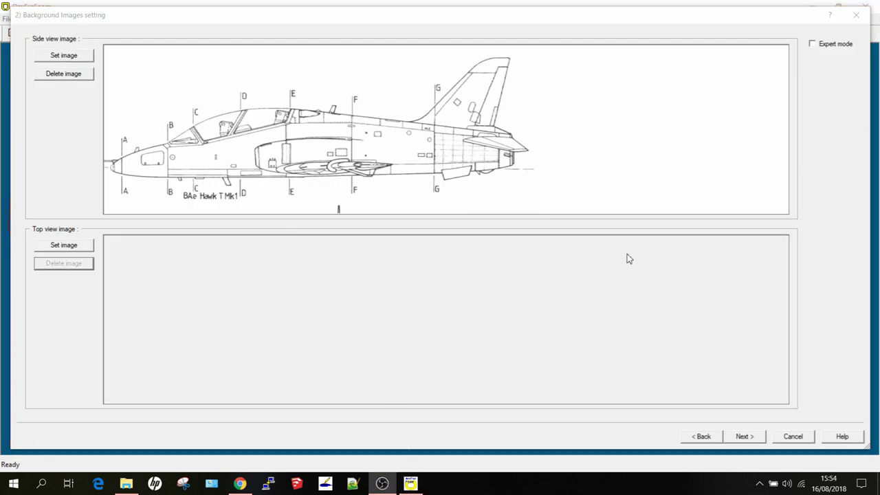
Load bae-hawk.gif from the BAE Hawk folder in plans as the top view image.
{"action": "left_click", "coordinate": [64, 246]}
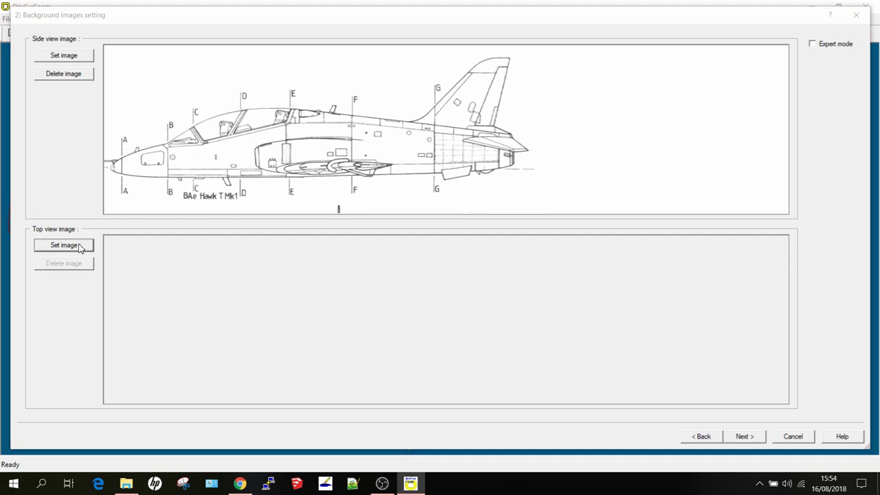
{"action": "left_click", "coordinate": [472, 177]}
{"action": "left_click", "coordinate": [384, 215]}
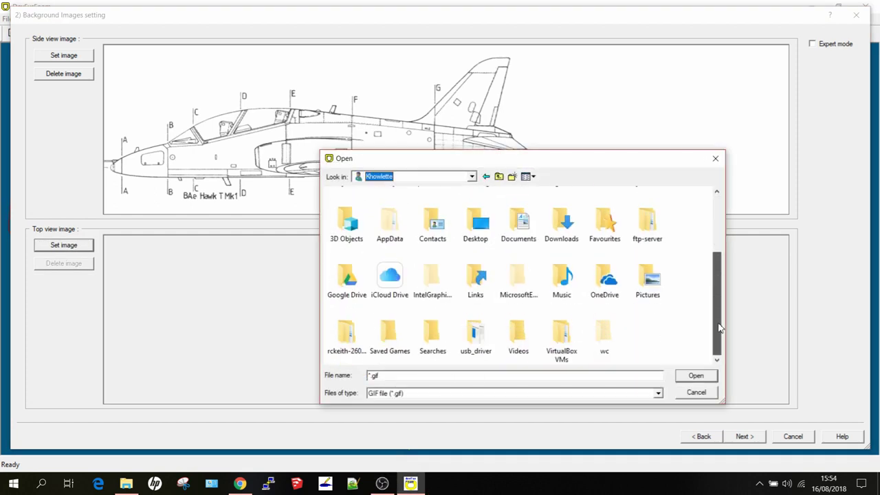
{"action": "double_click", "coordinate": [348, 282]}
{"action": "scroll", "coordinate": [722, 296], "scroll_direction": "down", "scroll_amount": 5}
{"action": "double_click", "coordinate": [602, 273]}
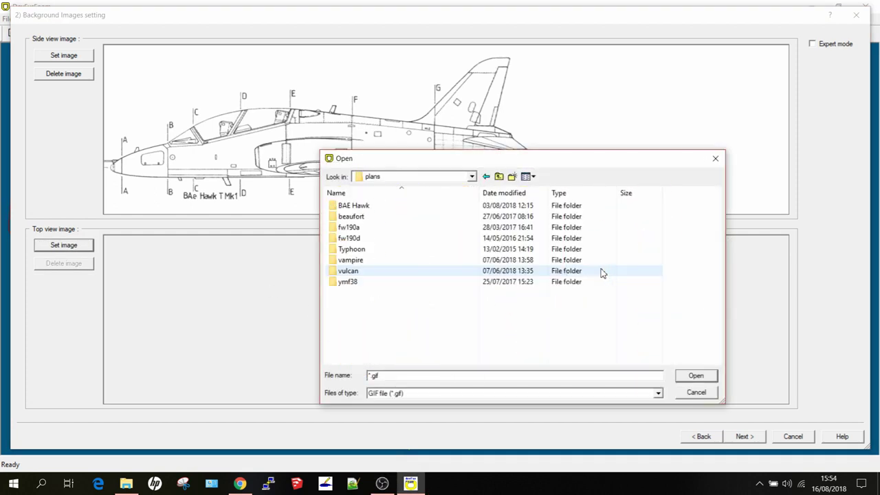
{"action": "double_click", "coordinate": [349, 205]}
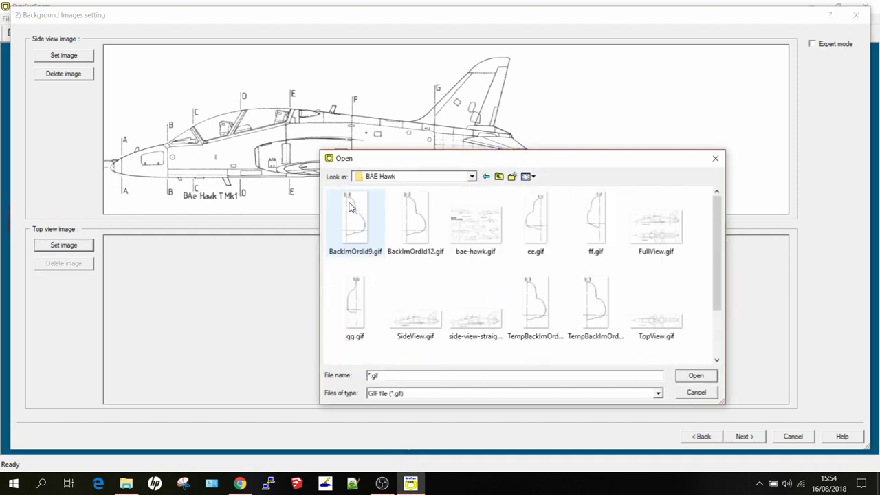
{"action": "double_click", "coordinate": [472, 228]}
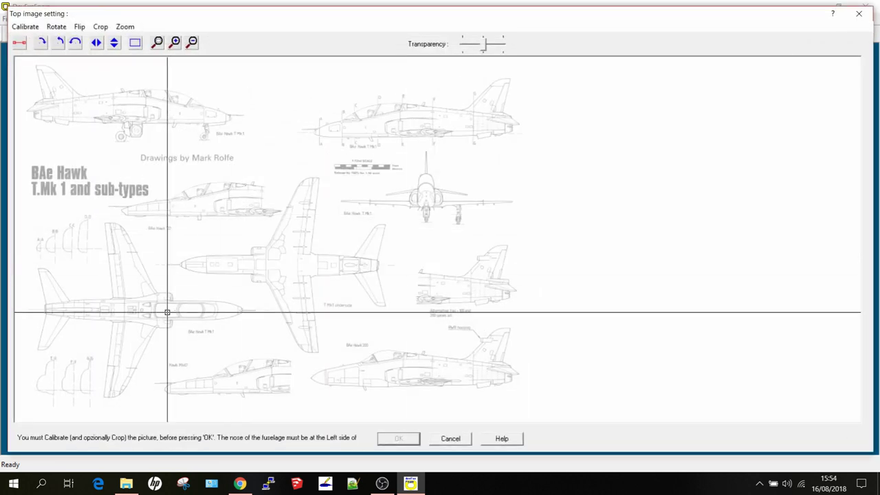
Crop the top image to the fuselage of the BAe Hawk T Mk1 plan view and rotate it 180°.
{"action": "left_click", "coordinate": [136, 42]}
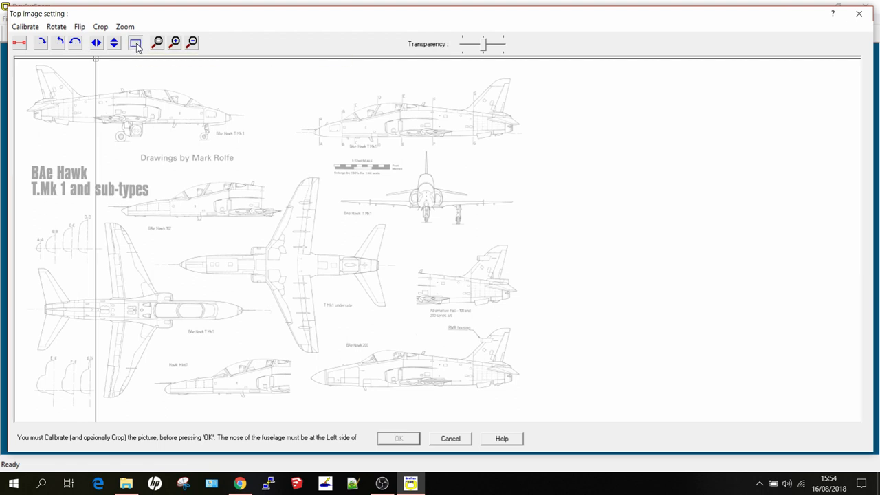
{"action": "left_click", "coordinate": [31, 289]}
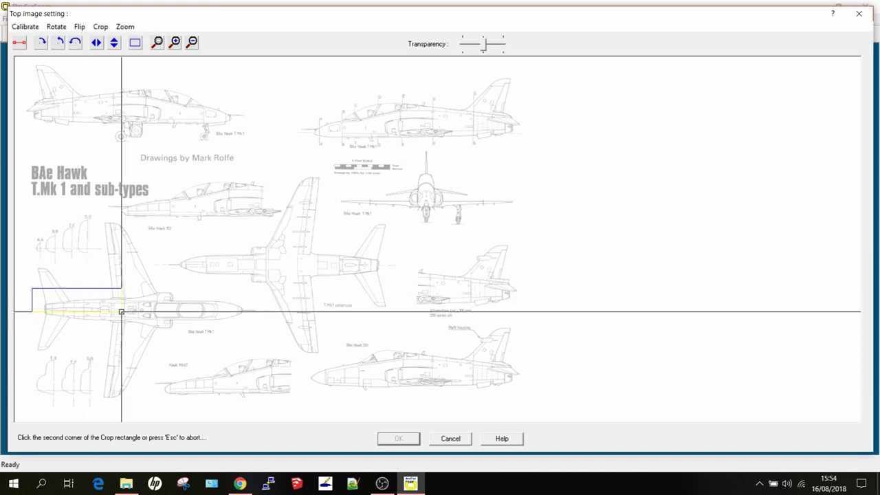
{"action": "left_click", "coordinate": [246, 334]}
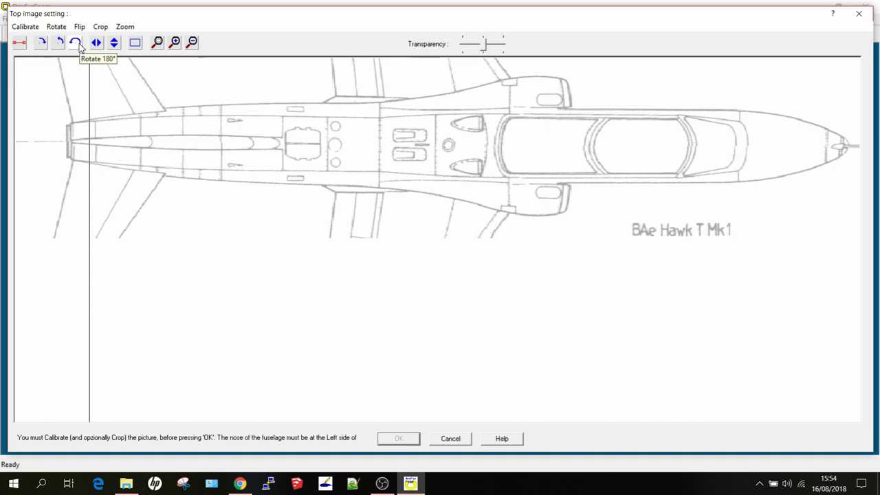
{"action": "left_click", "coordinate": [76, 42]}
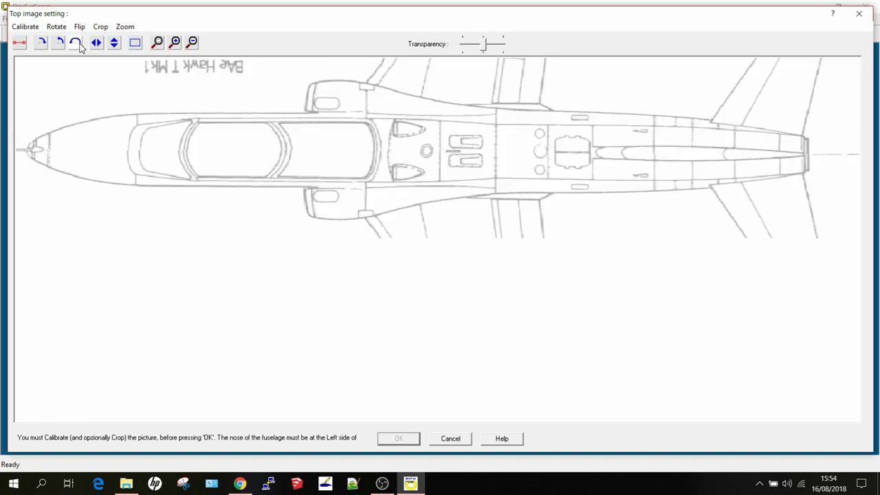
Calibrate the top image along the fuselage axis from the nose tip to the tail end and accept it.
{"action": "left_click", "coordinate": [19, 43]}
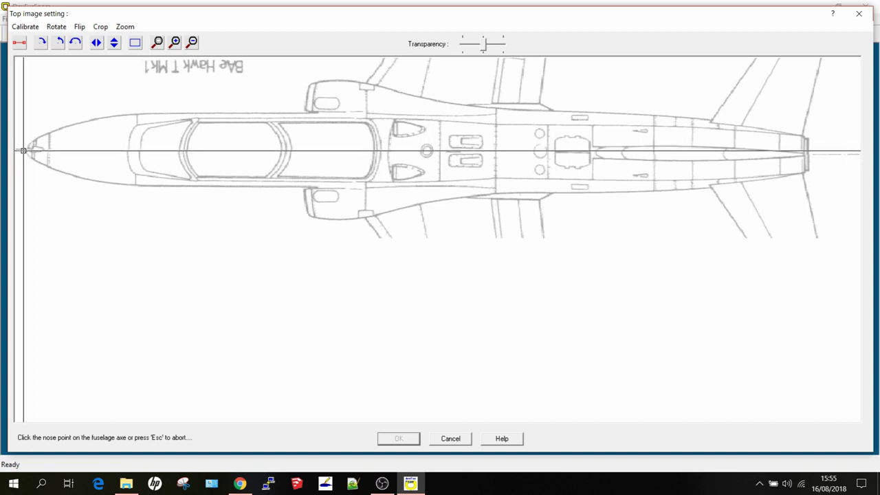
{"action": "left_click", "coordinate": [27, 150]}
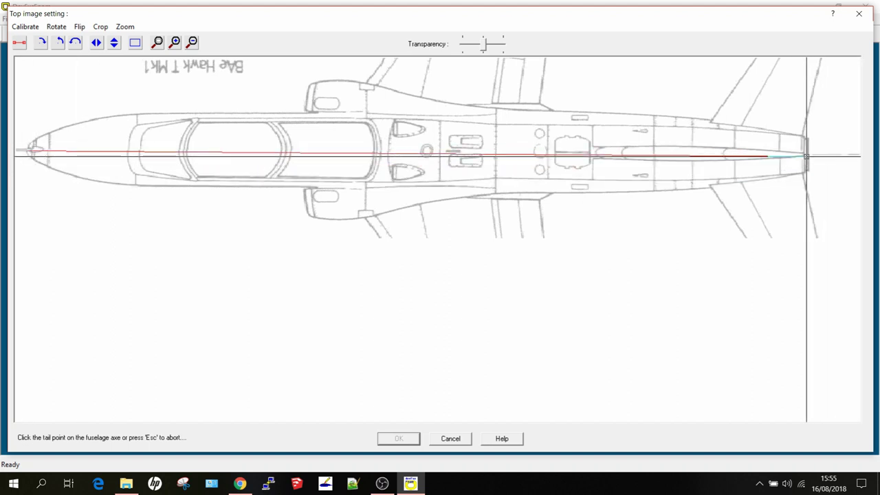
{"action": "scroll", "coordinate": [809, 157], "scroll_direction": "up", "scroll_amount": 2}
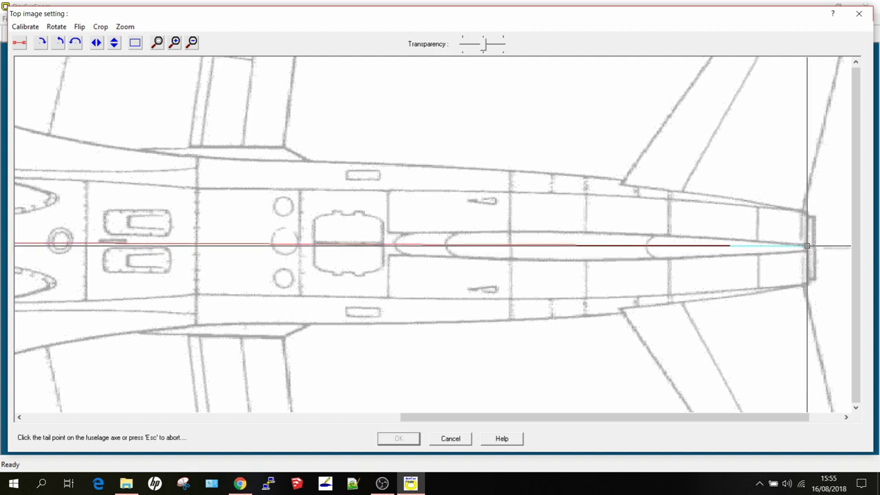
{"action": "left_click", "coordinate": [808, 246]}
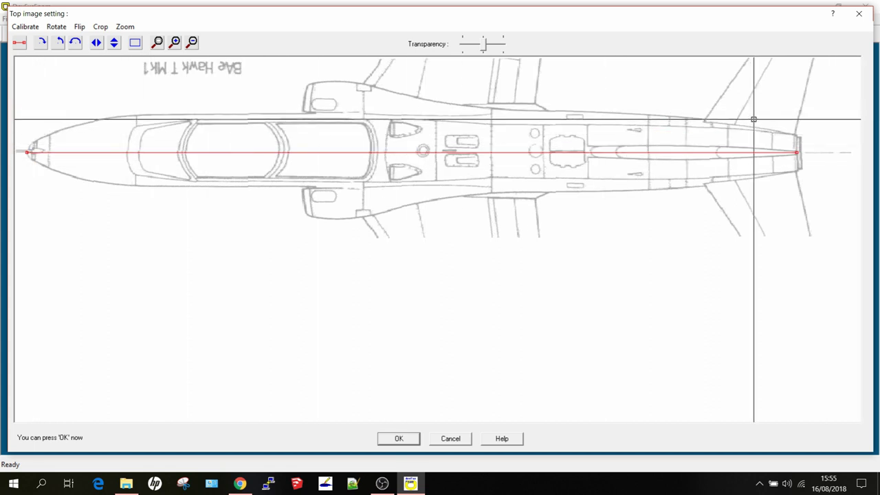
{"action": "left_click", "coordinate": [392, 441]}
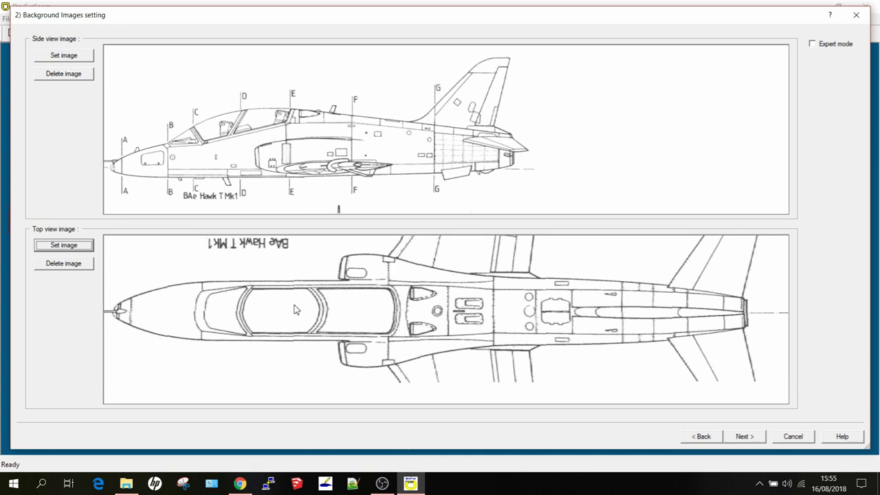
Continue to the fuselage outlines setting, enable Expert mode and save the project over the existing archived one.
{"action": "left_click", "coordinate": [746, 438]}
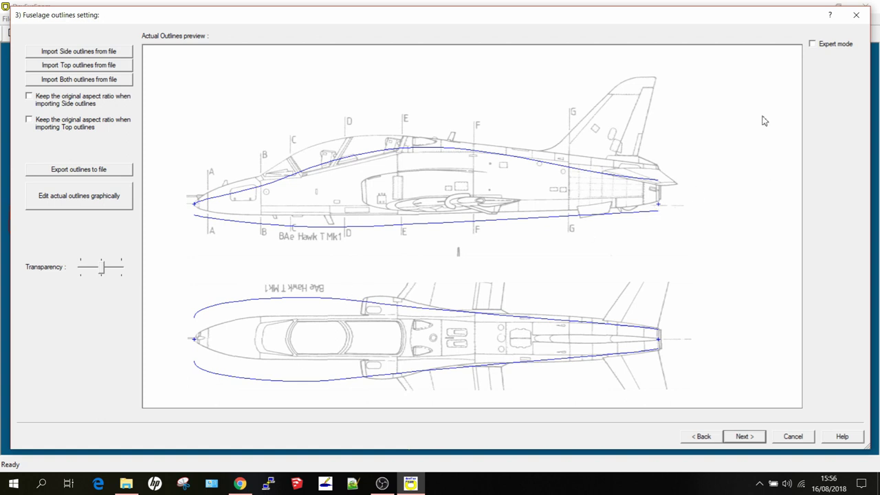
{"action": "left_click", "coordinate": [813, 44]}
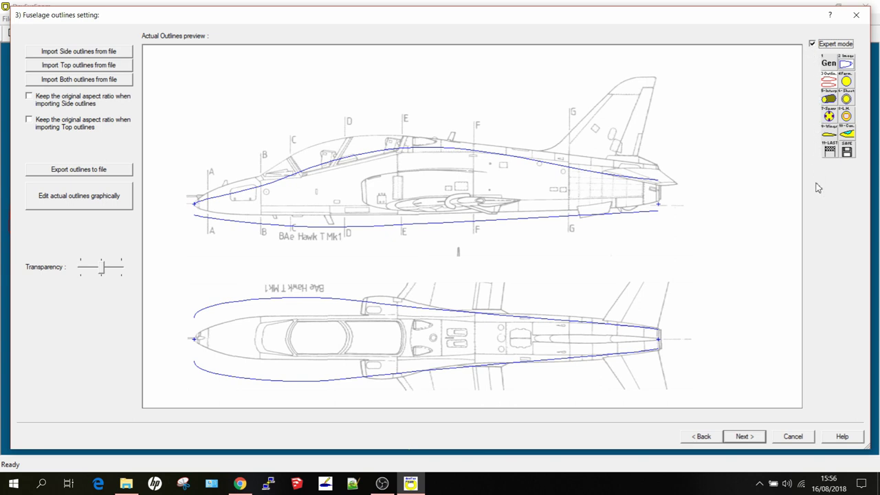
{"action": "left_click", "coordinate": [848, 151]}
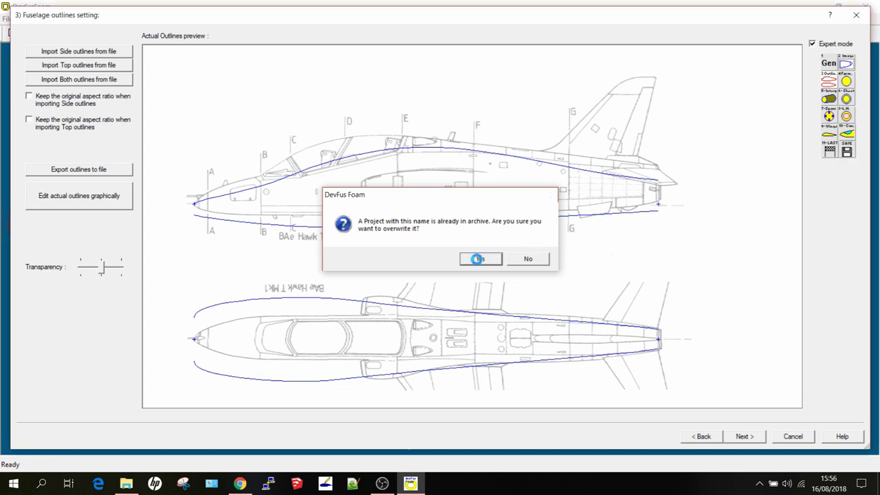
{"action": "left_click", "coordinate": [479, 259]}
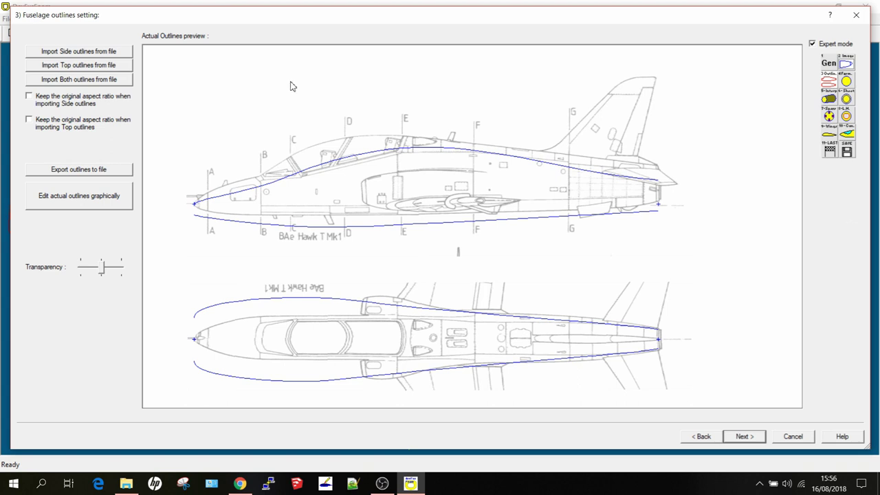
Open the graphical editor for the actual outlines and pull the tail tangent handle of the upper side outline downward and slightly aft.
{"action": "left_click", "coordinate": [77, 198]}
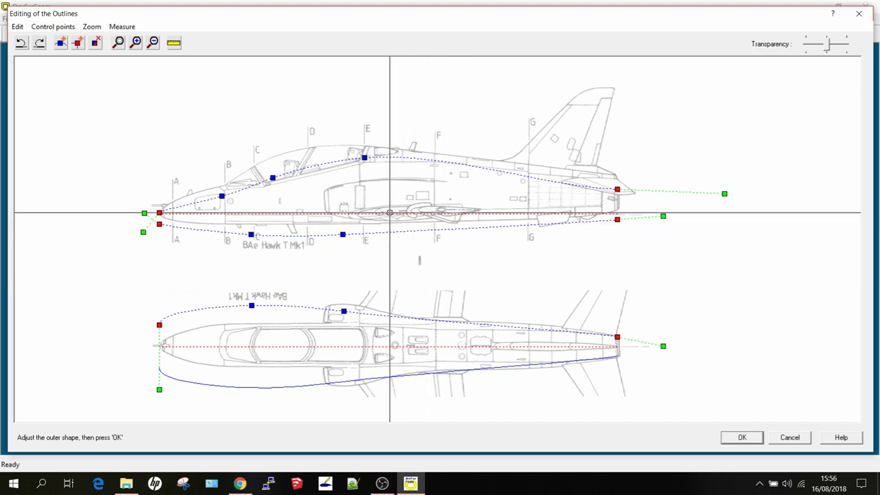
{"action": "scroll", "coordinate": [378, 249], "scroll_direction": "up", "scroll_amount": 1}
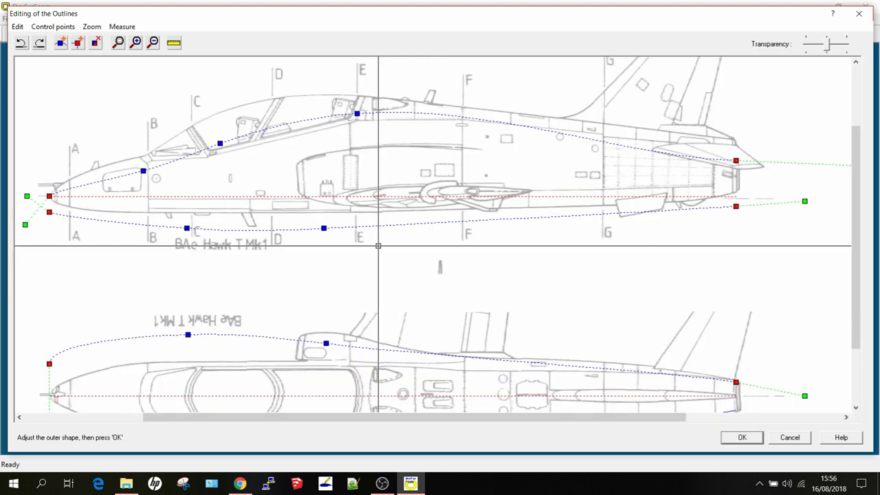
{"action": "scroll", "coordinate": [378, 246], "scroll_direction": "down", "scroll_amount": 1}
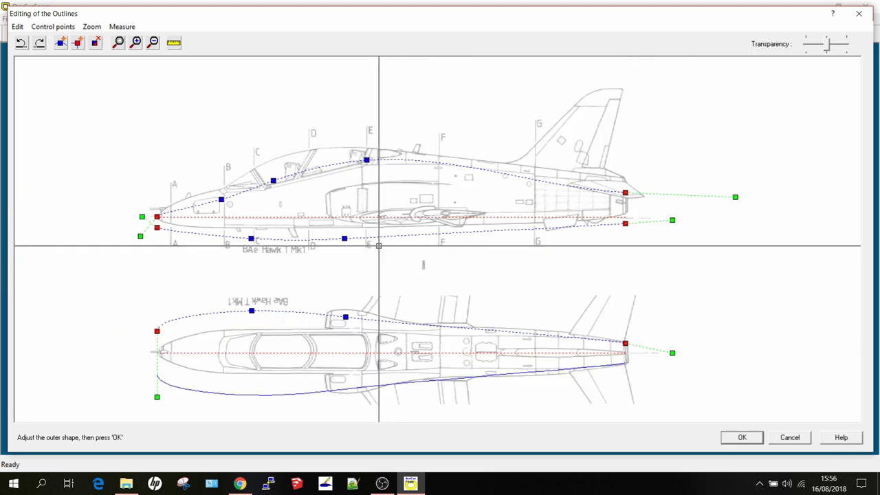
{"action": "left_click", "coordinate": [367, 160]}
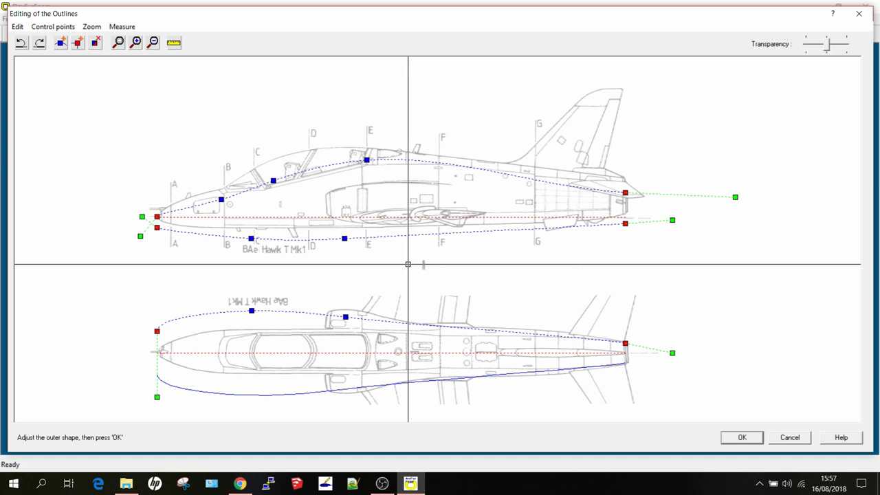
{"action": "left_click", "coordinate": [735, 197]}
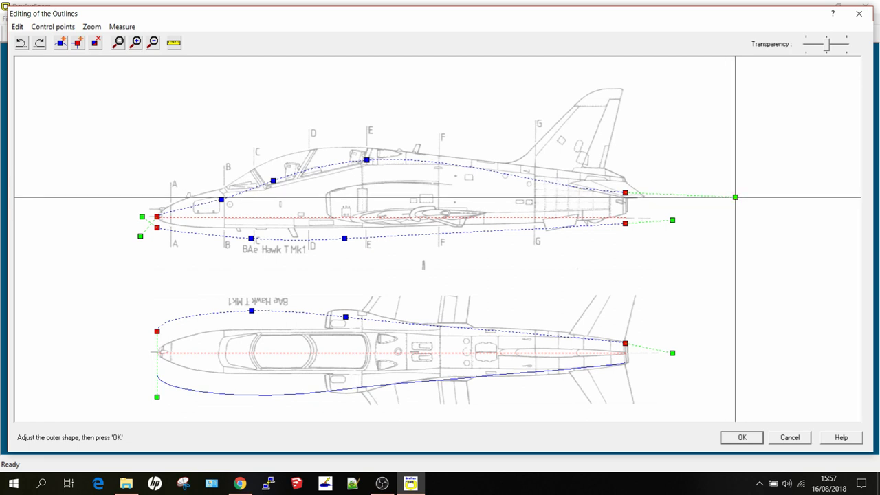
{"action": "left_click_drag", "start_coordinate": [735, 198], "coordinate": [754, 217]}
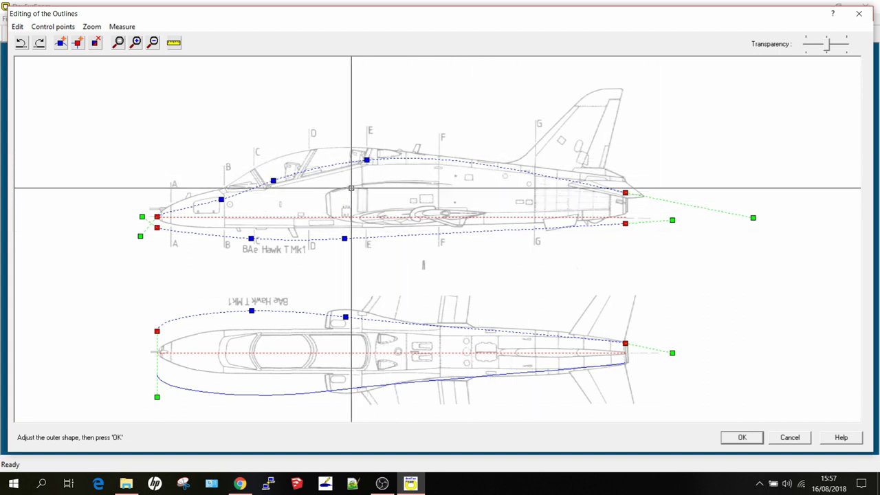
Move the upper side outline's control points near sections E, C and B onto the canopy top, windscreen and nose line of the drawing.
{"action": "scroll", "coordinate": [350, 187], "scroll_direction": "up", "scroll_amount": 1}
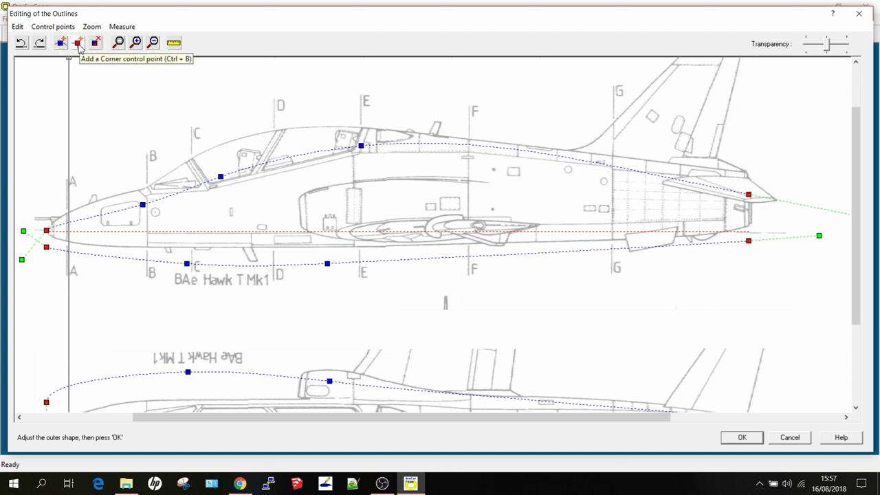
{"action": "scroll", "coordinate": [299, 269], "scroll_direction": "down", "scroll_amount": 2}
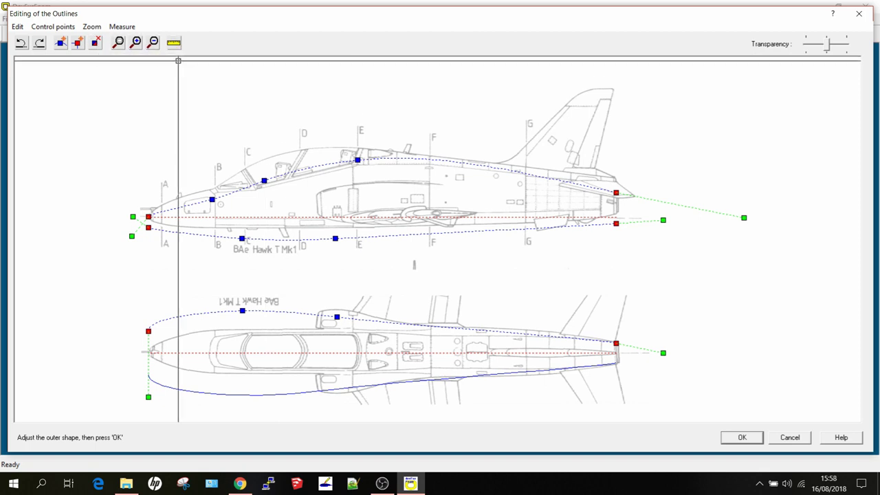
{"action": "scroll", "coordinate": [362, 215], "scroll_direction": "up", "scroll_amount": 2}
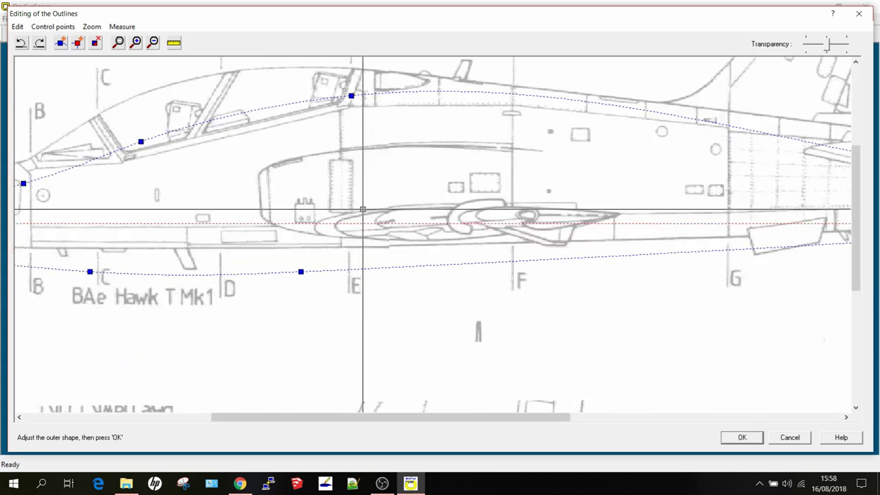
{"action": "scroll", "coordinate": [354, 172], "scroll_direction": "down", "scroll_amount": 2}
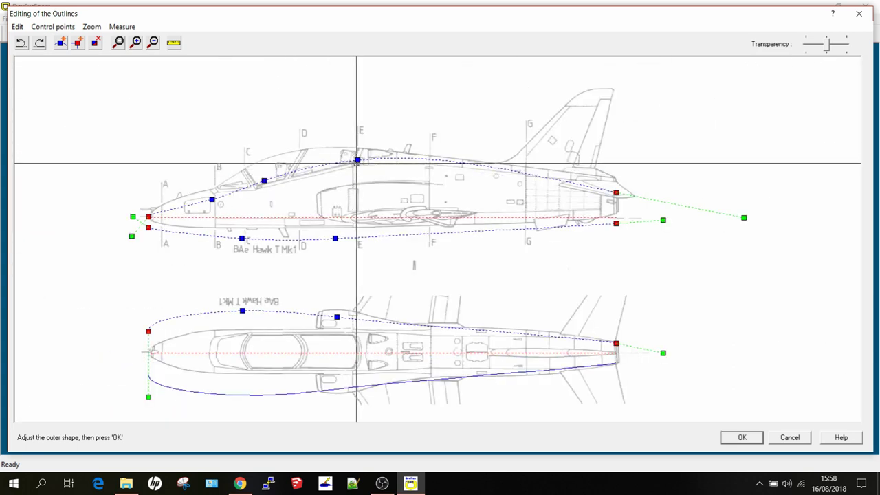
{"action": "left_click", "coordinate": [357, 160]}
{"action": "left_click_drag", "start_coordinate": [358, 160], "coordinate": [355, 148]}
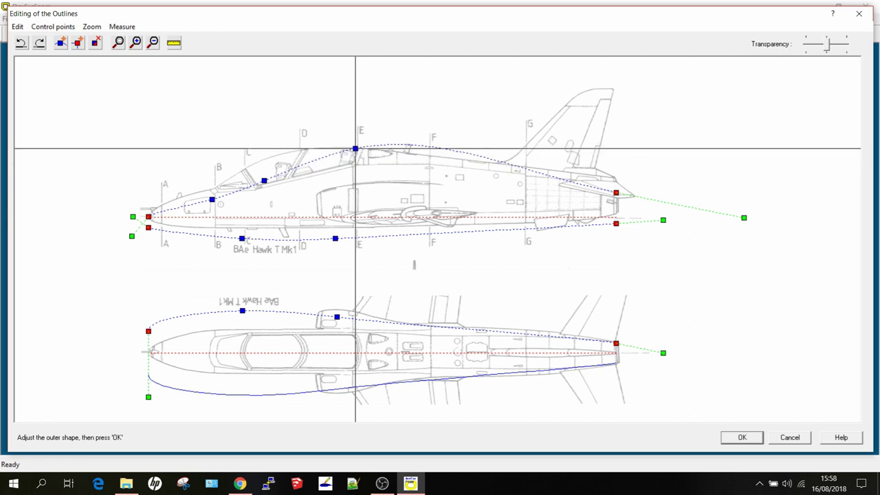
{"action": "left_click_drag", "start_coordinate": [265, 180], "coordinate": [247, 171]}
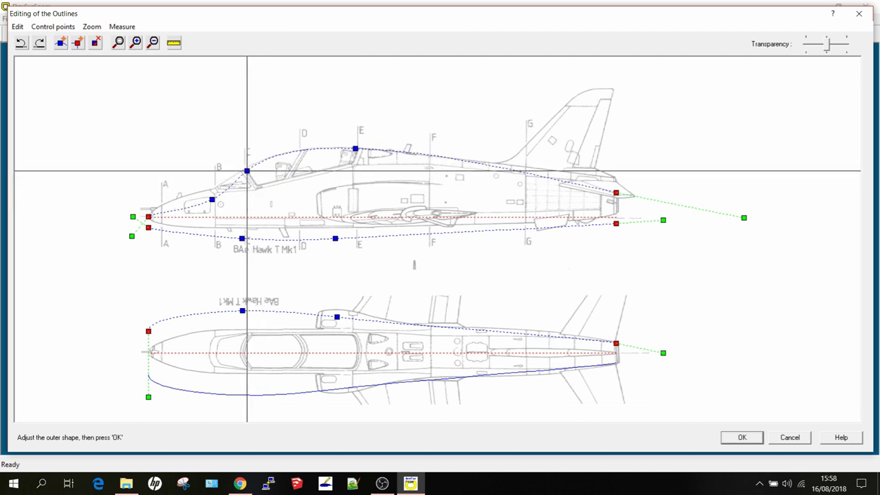
{"action": "left_click", "coordinate": [212, 199]}
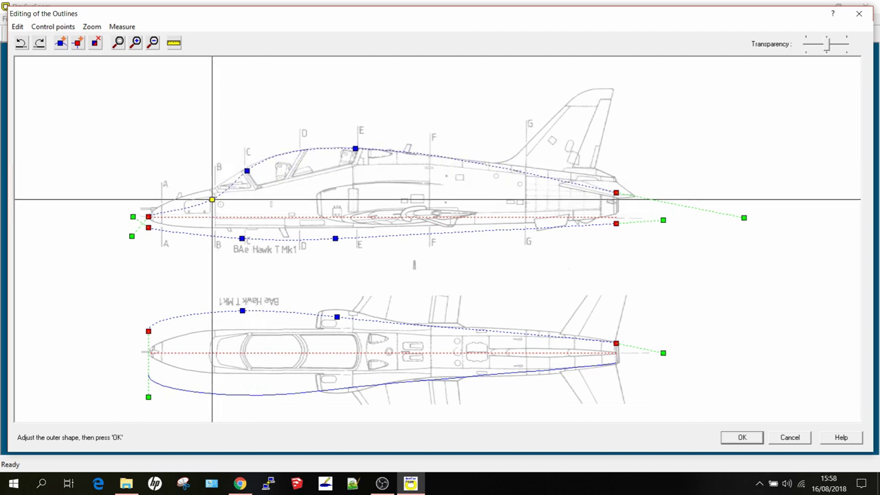
{"action": "mouse_move", "coordinate": [212, 199]}
{"action": "left_mouse_down"}
{"action": "mouse_move", "coordinate": [190, 194]}
{"action": "mouse_move", "coordinate": [207, 190]}
{"action": "left_mouse_up"}
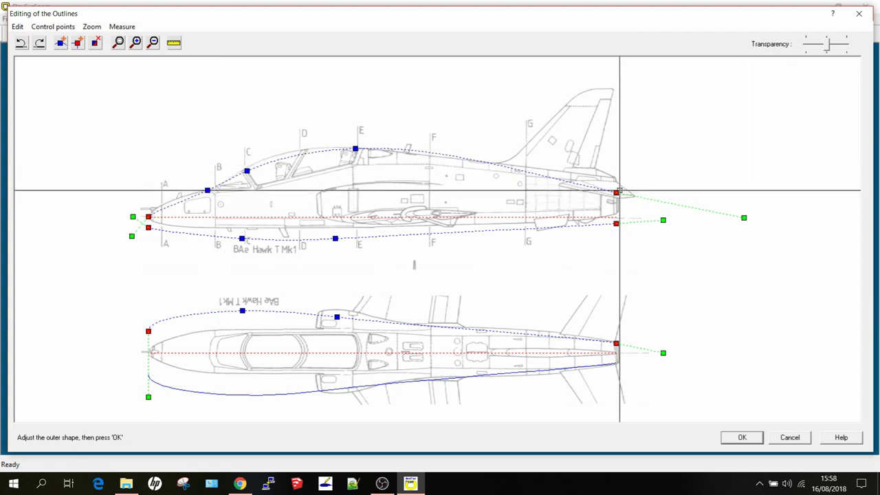
Raise the upper side outline's tail end to the rear fuselage top, flatten its tangent handle and shift the canopy point just aft of section E.
{"action": "left_click", "coordinate": [616, 192]}
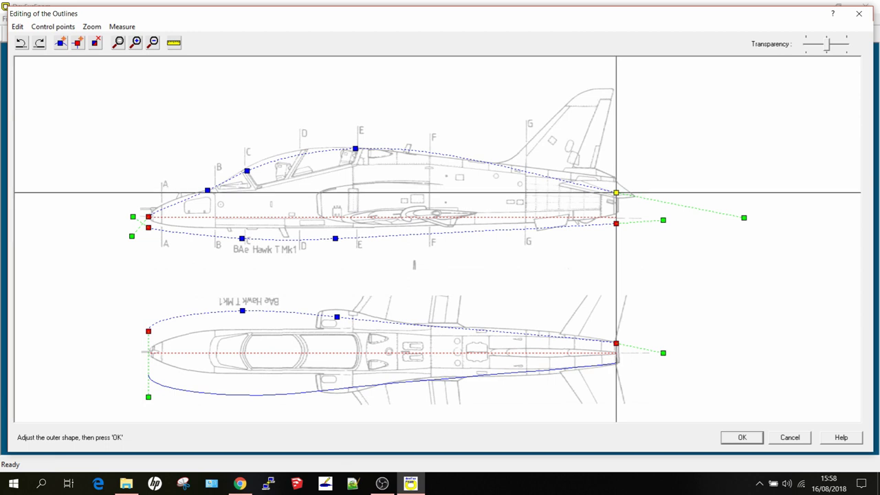
{"action": "left_click_drag", "start_coordinate": [616, 192], "coordinate": [616, 179]}
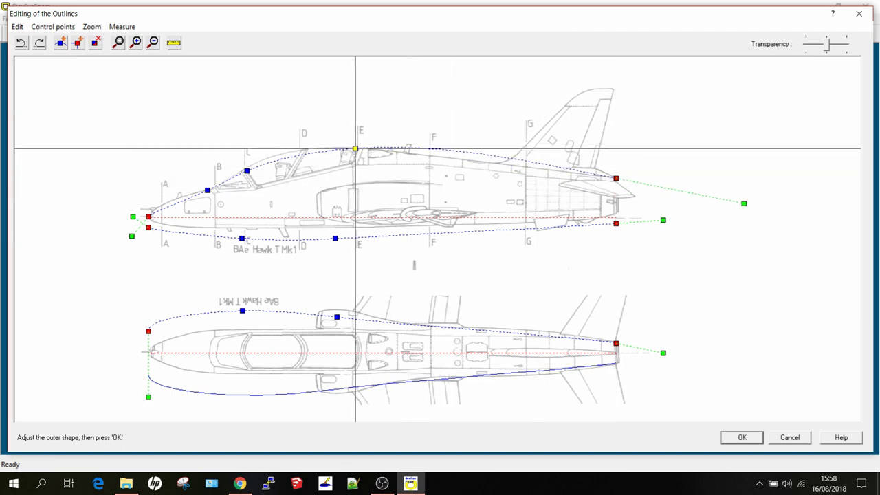
{"action": "left_click_drag", "start_coordinate": [355, 149], "coordinate": [343, 148]}
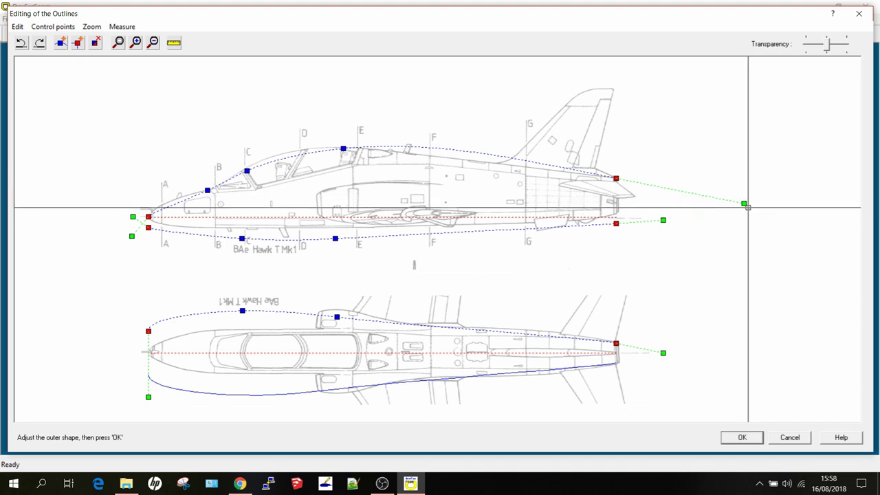
{"action": "left_click_drag", "start_coordinate": [744, 204], "coordinate": [776, 189]}
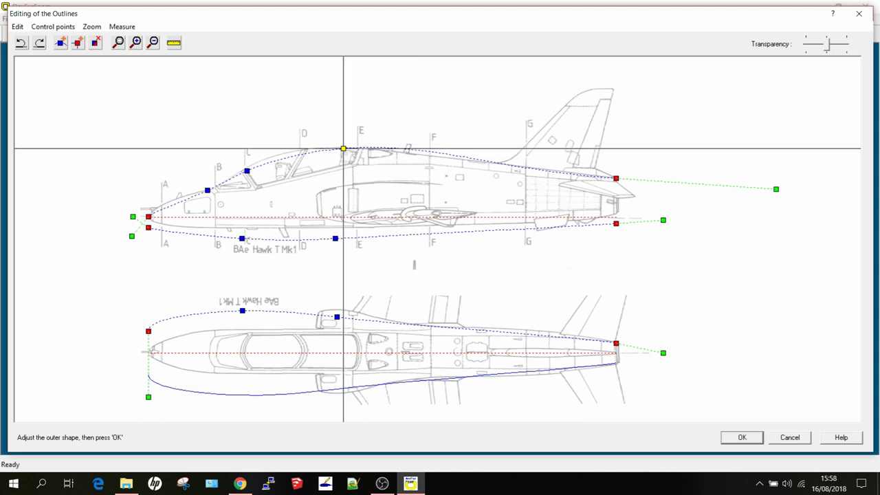
{"action": "left_click_drag", "start_coordinate": [343, 148], "coordinate": [369, 148]}
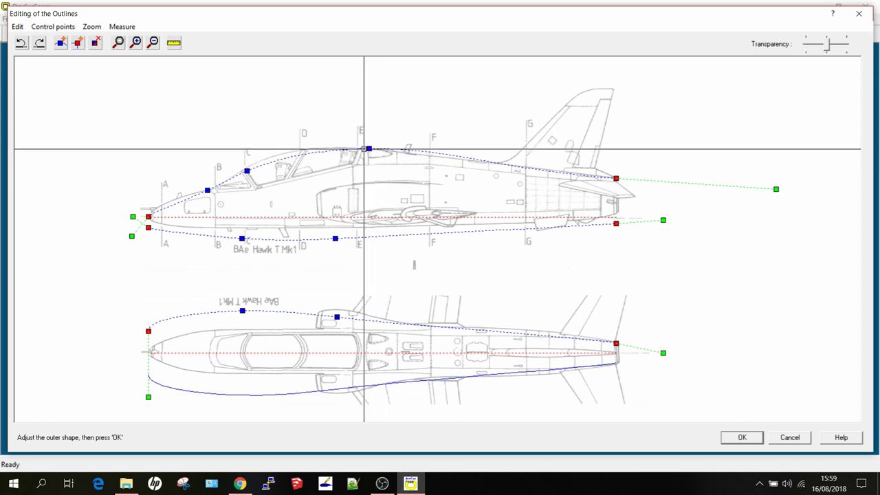
Fine-tune the upper side outline along the canopy and rear spine, placing the windscreen control point between sections C and D.
{"action": "left_click", "coordinate": [246, 170]}
{"action": "left_click_drag", "start_coordinate": [247, 170], "coordinate": [247, 165]}
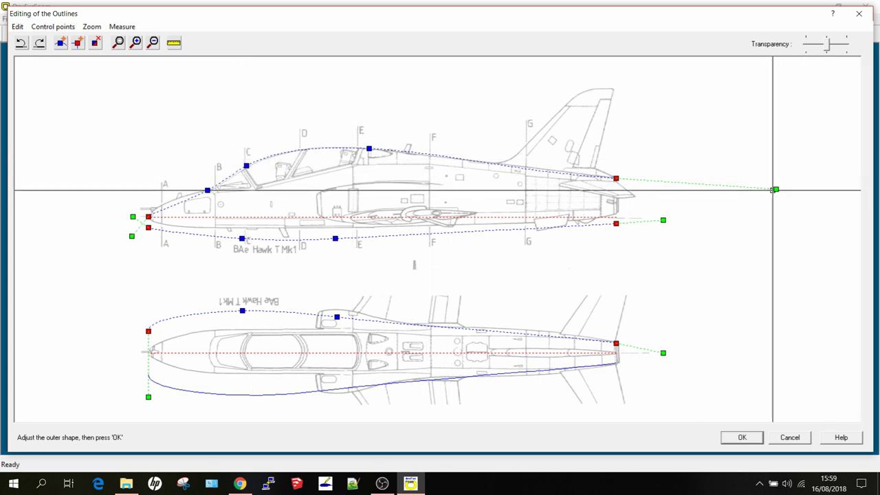
{"action": "mouse_move", "coordinate": [775, 189]}
{"action": "left_mouse_down"}
{"action": "mouse_move", "coordinate": [780, 183]}
{"action": "mouse_move", "coordinate": [776, 197]}
{"action": "left_mouse_up"}
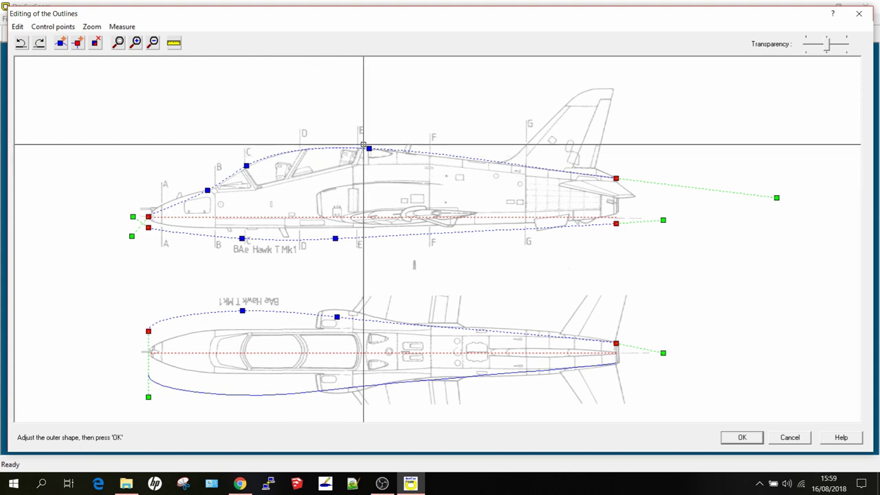
{"action": "left_click_drag", "start_coordinate": [370, 149], "coordinate": [372, 149]}
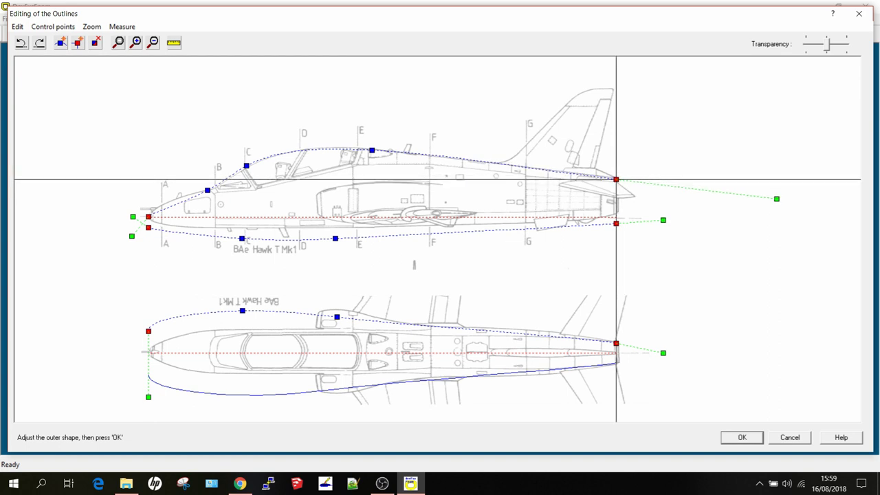
{"action": "left_click_drag", "start_coordinate": [616, 179], "coordinate": [616, 180]}
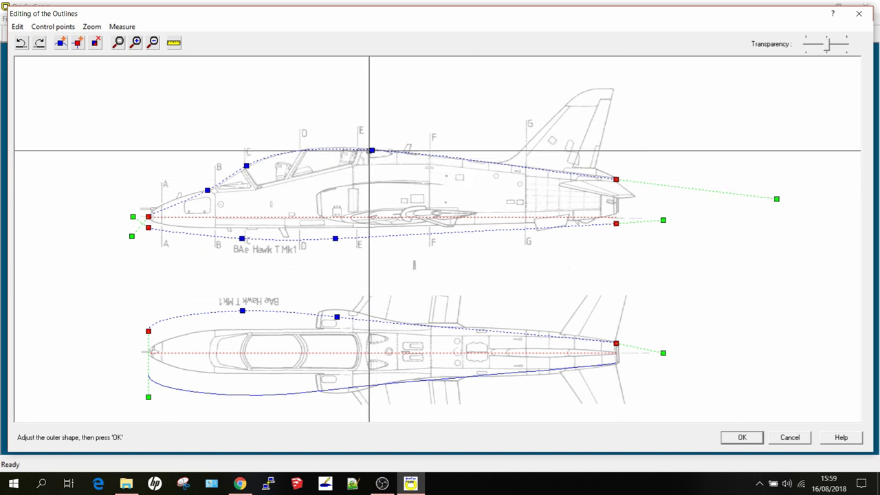
{"action": "left_click_drag", "start_coordinate": [372, 150], "coordinate": [372, 149]}
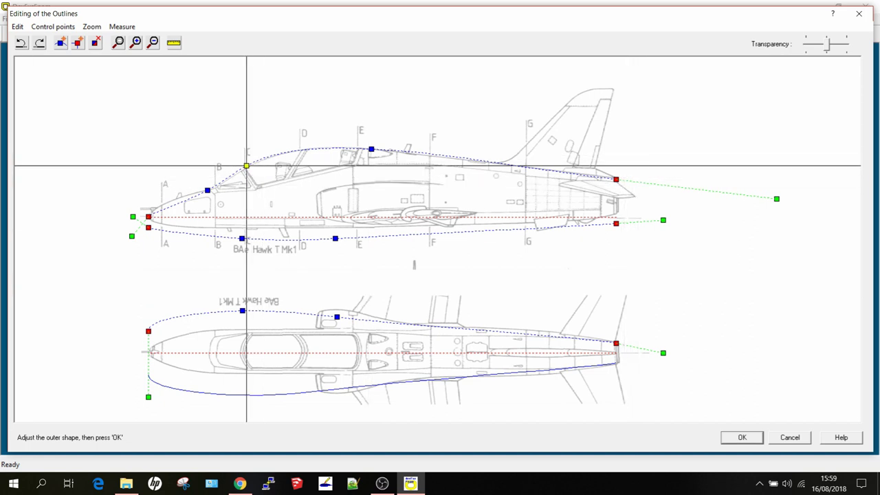
{"action": "left_click_drag", "start_coordinate": [247, 166], "coordinate": [267, 156]}
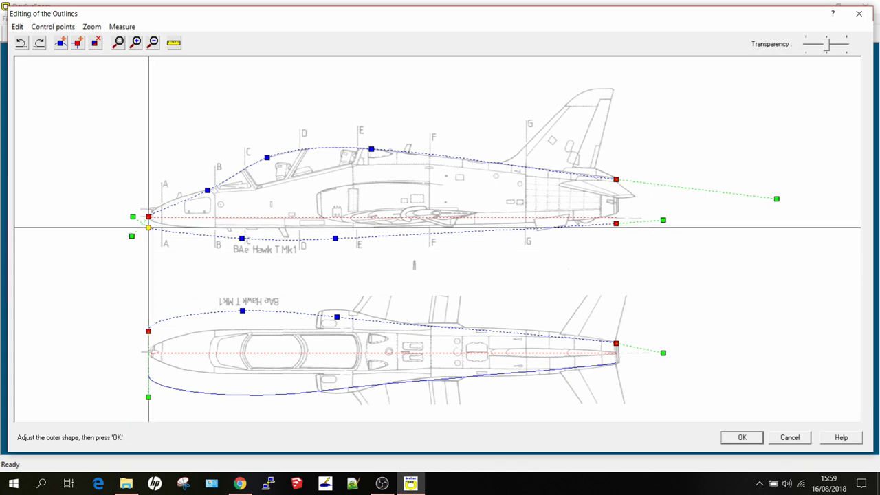
{"action": "scroll", "coordinate": [130, 237], "scroll_direction": "up", "scroll_amount": 4}
{"action": "scroll", "coordinate": [140, 241], "scroll_direction": "down", "scroll_amount": 2}
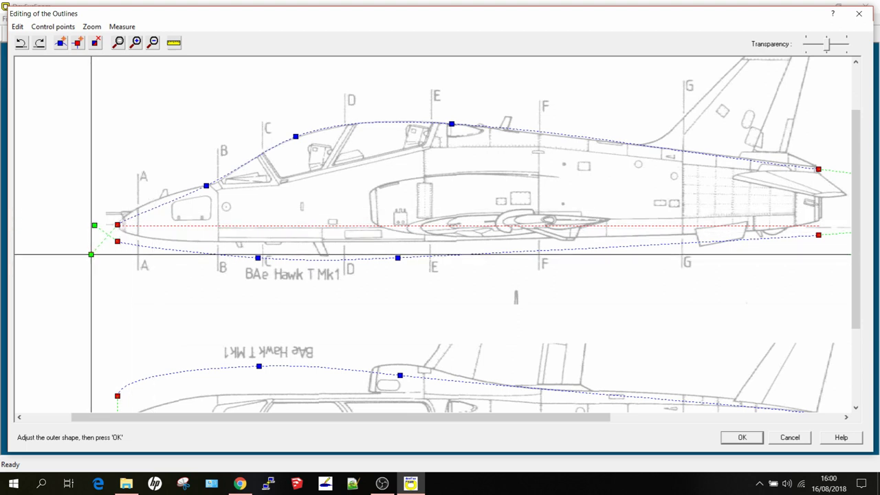
Pull the upper side outline's nose tangent handle downward and add a smooth control point near section A on the drawing's nose line.
{"action": "left_click_drag", "start_coordinate": [92, 254], "coordinate": [103, 279]}
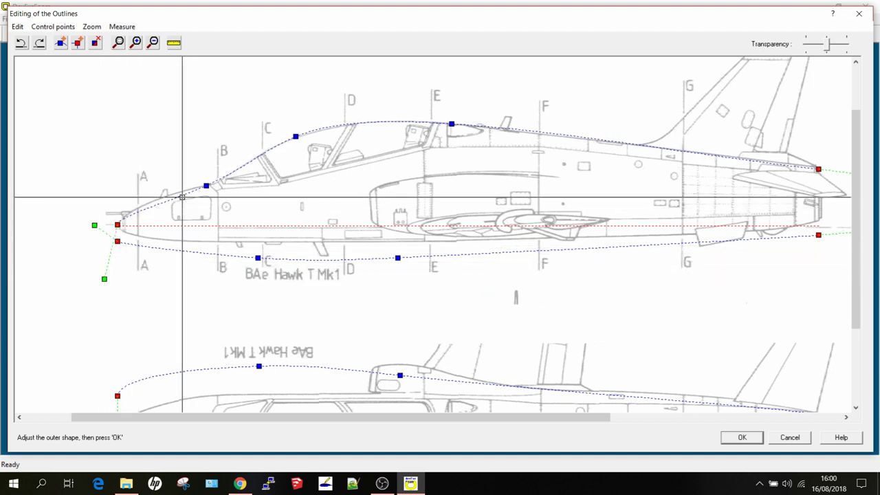
{"action": "left_click", "coordinate": [60, 43]}
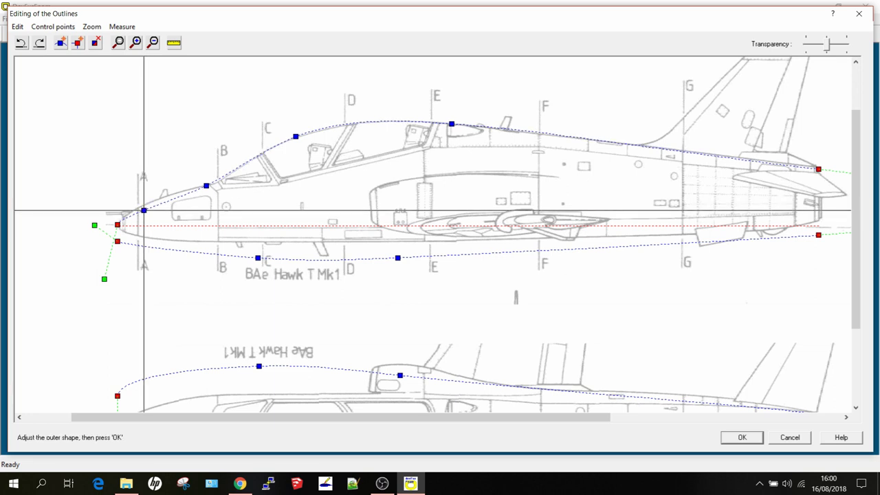
{"action": "left_click_drag", "start_coordinate": [143, 210], "coordinate": [143, 206]}
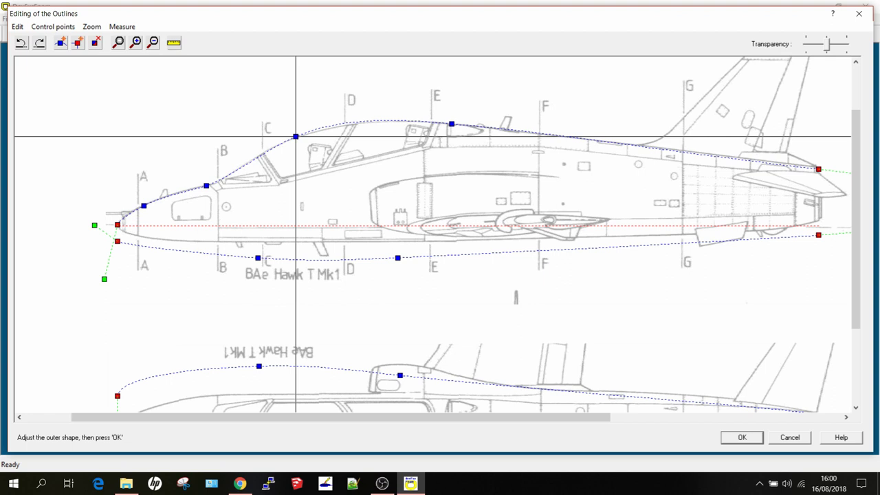
Shift the upper side outline's windscreen control point closer to section C and slightly shorten its tail tangent handle.
{"action": "mouse_move", "coordinate": [296, 136]}
{"action": "left_mouse_down"}
{"action": "mouse_move", "coordinate": [406, 257]}
{"action": "mouse_move", "coordinate": [373, 243]}
{"action": "mouse_move", "coordinate": [279, 108]}
{"action": "mouse_move", "coordinate": [320, 132]}
{"action": "mouse_move", "coordinate": [282, 142]}
{"action": "left_mouse_up"}
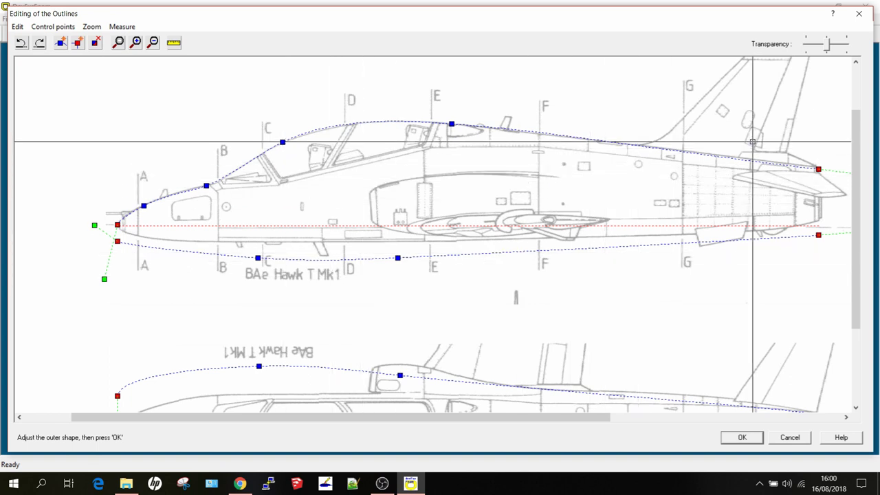
{"action": "scroll", "coordinate": [819, 185], "scroll_direction": "up", "scroll_amount": 3}
{"action": "scroll", "coordinate": [821, 187], "scroll_direction": "down", "scroll_amount": 2}
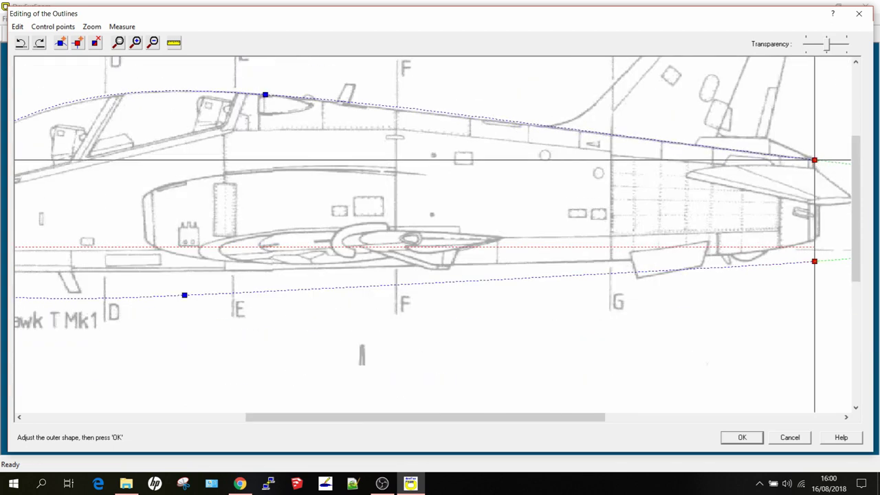
{"action": "scroll", "coordinate": [814, 172], "scroll_direction": "down", "scroll_amount": 3}
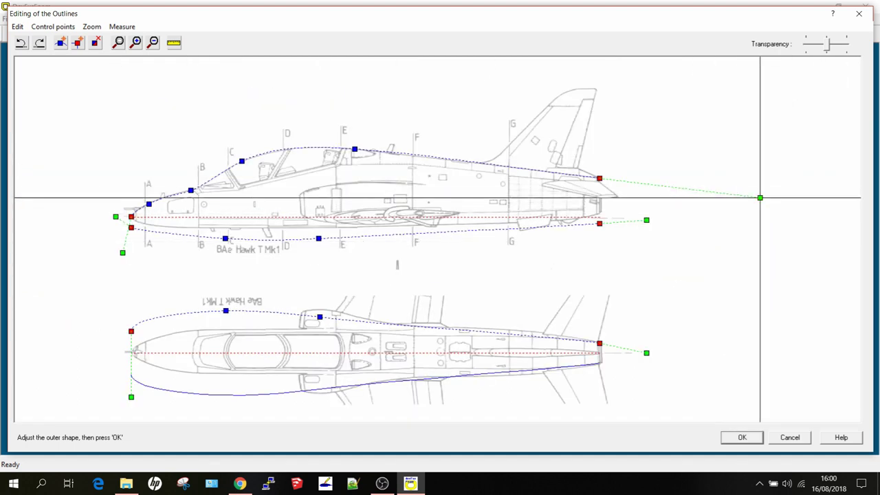
{"action": "mouse_move", "coordinate": [760, 198]}
{"action": "left_mouse_down"}
{"action": "mouse_move", "coordinate": [738, 196]}
{"action": "mouse_move", "coordinate": [749, 198]}
{"action": "left_mouse_up"}
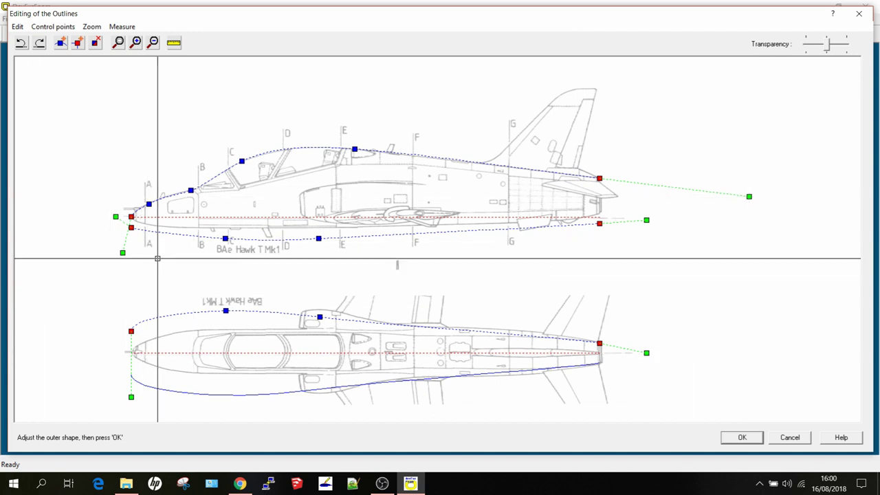
Move the lower side outline's nose end to the nose tip, raise its tail end to the rear fuselage bottom and fit its control points to the belly.
{"action": "scroll", "coordinate": [158, 256], "scroll_direction": "up", "scroll_amount": 1}
{"action": "scroll", "coordinate": [164, 251], "scroll_direction": "down", "scroll_amount": 1}
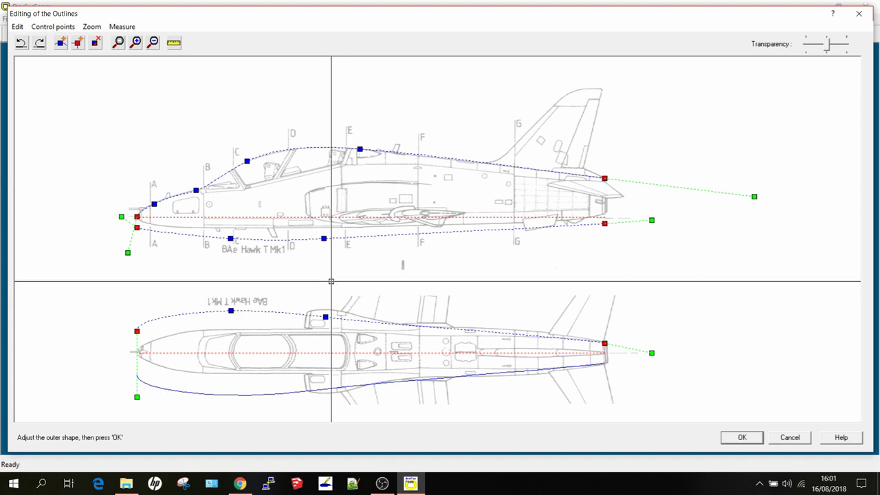
{"action": "scroll", "coordinate": [140, 228], "scroll_direction": "up", "scroll_amount": 4}
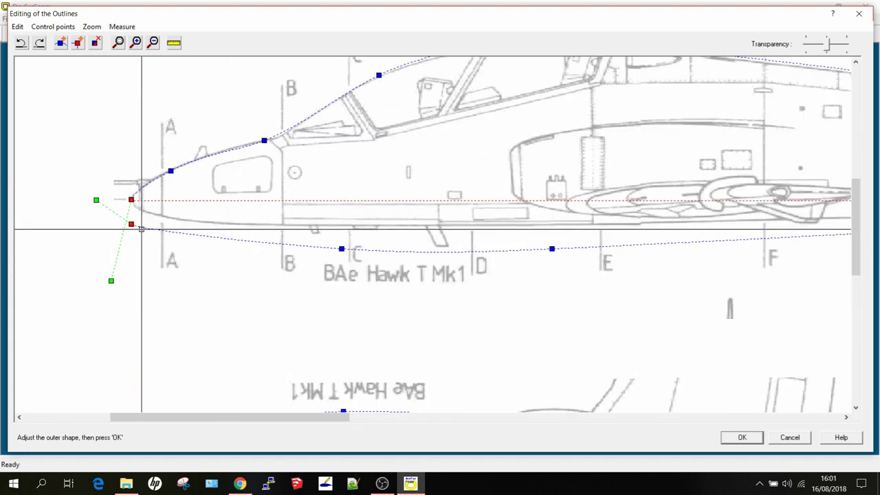
{"action": "left_click_drag", "start_coordinate": [137, 228], "coordinate": [137, 217]}
{"action": "scroll", "coordinate": [137, 217], "scroll_direction": "down", "scroll_amount": 4}
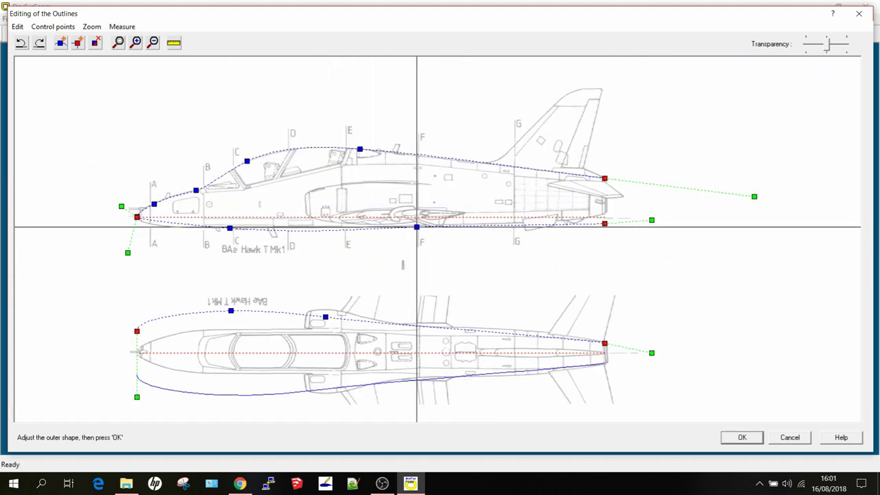
{"action": "scroll", "coordinate": [571, 190], "scroll_direction": "up", "scroll_amount": 4}
{"action": "left_click_drag", "start_coordinate": [676, 186], "coordinate": [675, 149]}
{"action": "scroll", "coordinate": [419, 210], "scroll_direction": "left", "scroll_amount": 5}
{"action": "scroll", "coordinate": [419, 211], "scroll_direction": "down", "scroll_amount": 4}
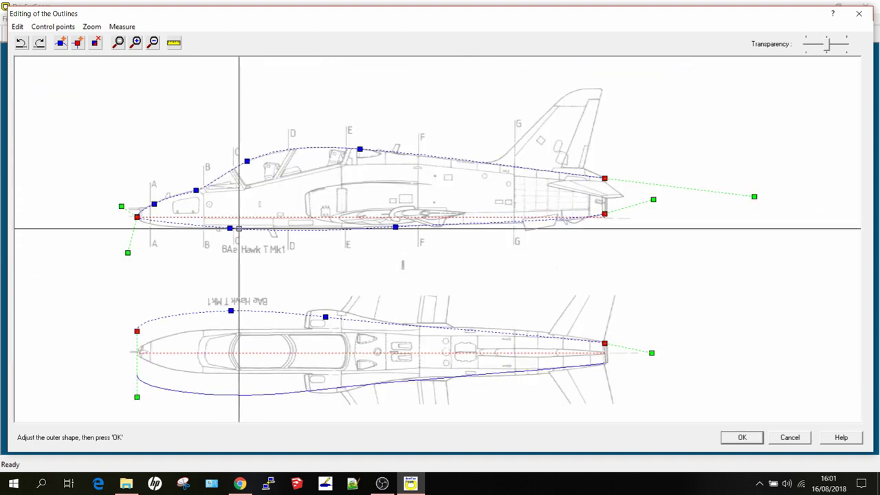
Move the lower side outline's belly control points to just aft of section C and just ahead of section F.
{"action": "scroll", "coordinate": [244, 212], "scroll_direction": "up", "scroll_amount": 4}
{"action": "left_click_drag", "start_coordinate": [244, 212], "coordinate": [293, 213]}
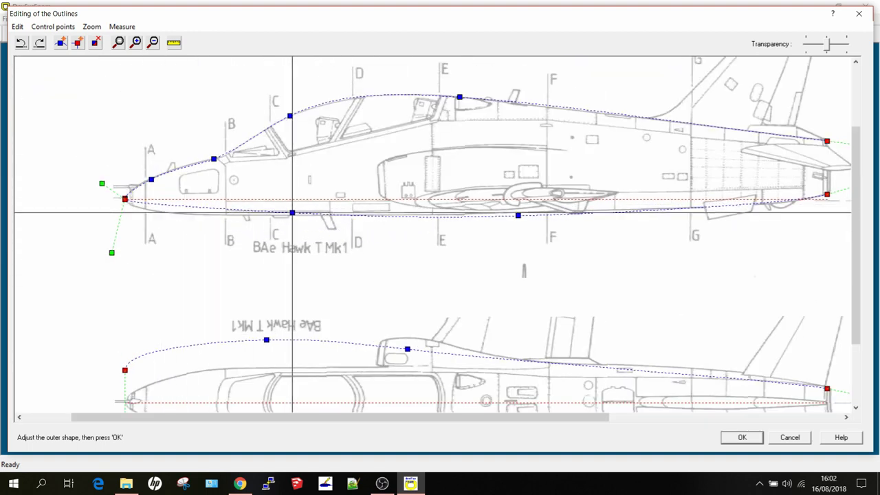
{"action": "left_click_drag", "start_coordinate": [518, 215], "coordinate": [521, 212]}
Insert a lower side outline control point at section A, pull the nose tangent upward and aft, and shift the forward belly point near section B.
{"action": "key", "text": "Insert"}
{"action": "left_click", "coordinate": [146, 204]}
{"action": "left_click_drag", "start_coordinate": [292, 212], "coordinate": [324, 211]}
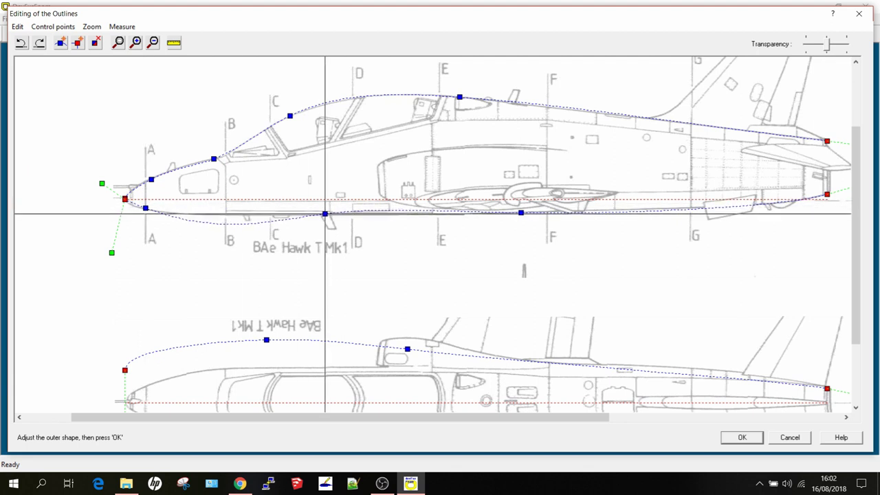
{"action": "left_click_drag", "start_coordinate": [101, 184], "coordinate": [198, 115]}
{"action": "left_click_drag", "start_coordinate": [324, 210], "coordinate": [242, 218]}
Move the top-view outline's nose end onto the centreline at the nose tip.
{"action": "scroll", "coordinate": [495, 220], "scroll_direction": "up", "scroll_amount": 2}
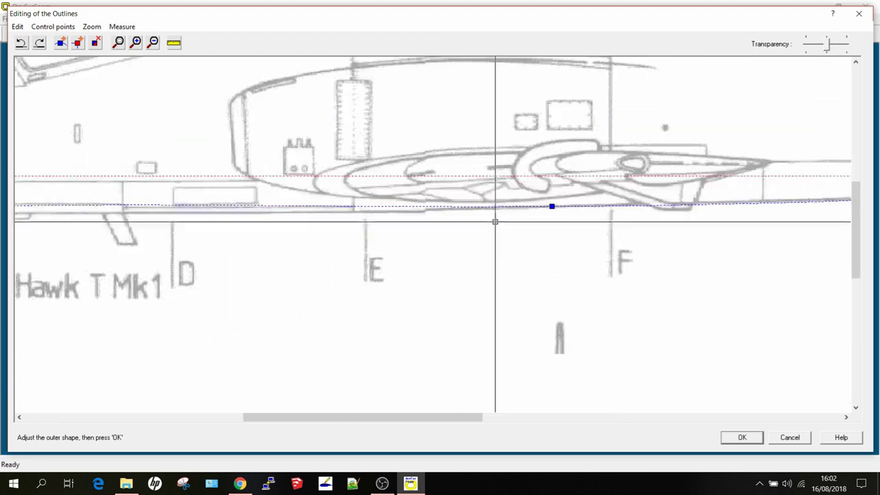
{"action": "scroll", "coordinate": [87, 240], "scroll_direction": "down", "scroll_amount": 3}
{"action": "scroll", "coordinate": [300, 248], "scroll_direction": "up", "scroll_amount": 1}
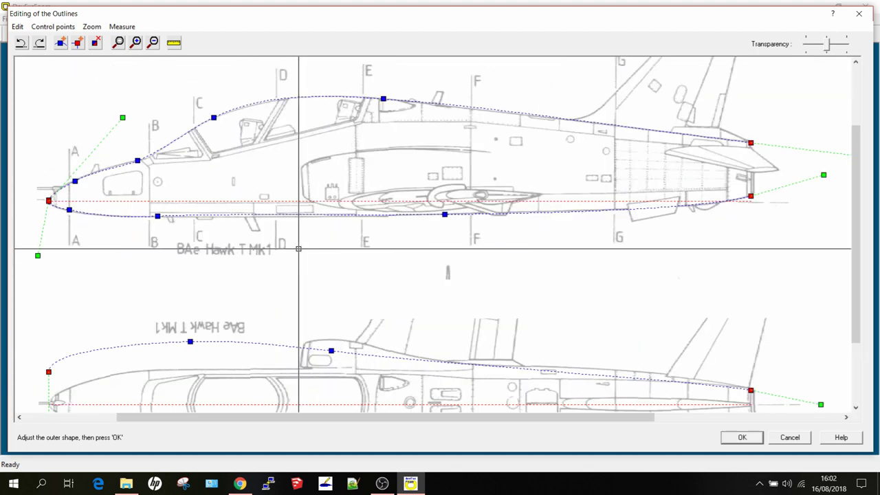
{"action": "scroll", "coordinate": [298, 248], "scroll_direction": "down", "scroll_amount": 2}
{"action": "scroll", "coordinate": [299, 249], "scroll_direction": "up", "scroll_amount": 1}
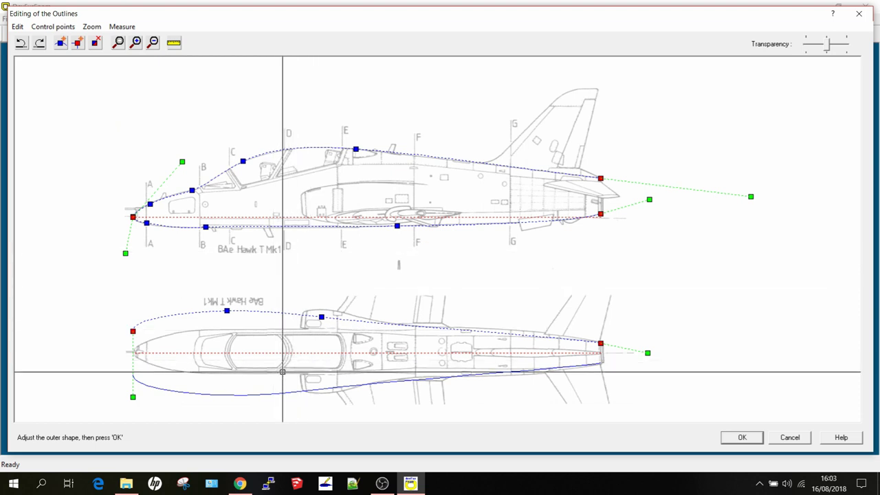
{"action": "scroll", "coordinate": [298, 386], "scroll_direction": "up", "scroll_amount": 1}
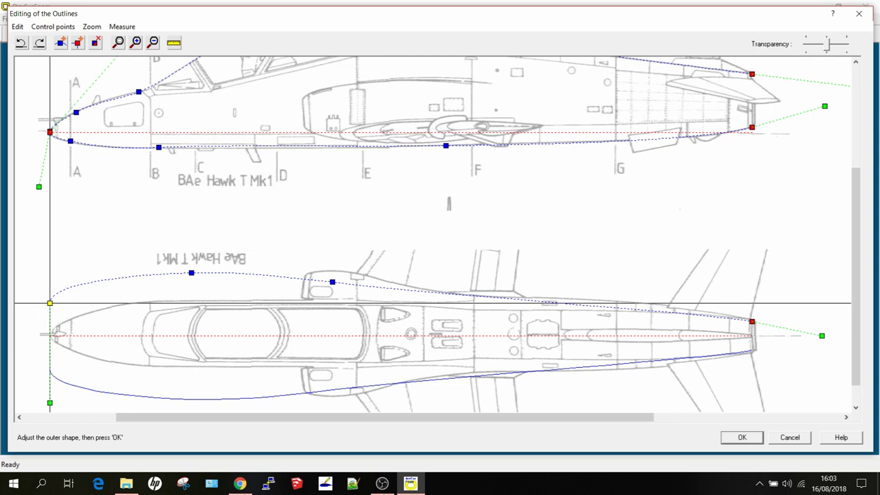
{"action": "left_click_drag", "start_coordinate": [49, 303], "coordinate": [50, 335]}
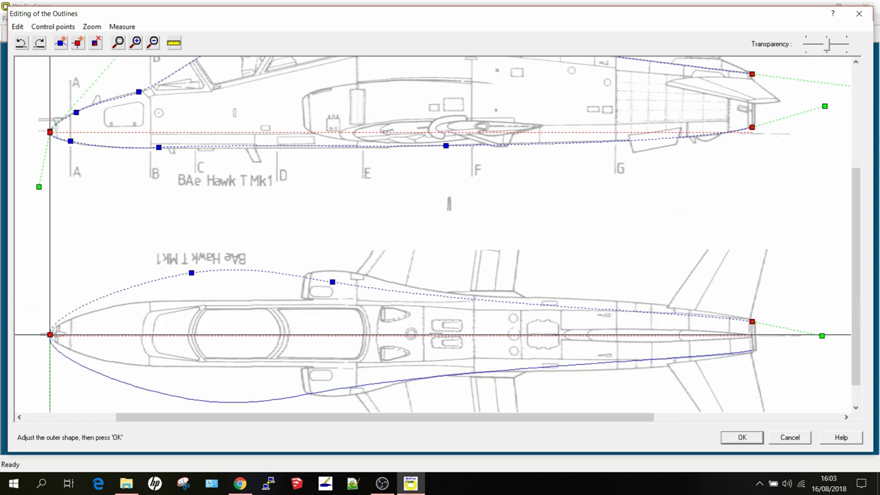
Align the top-view outline's tail end with the rear fuselage corner and steepen its tangent handle inward to follow the tail taper.
{"action": "scroll", "coordinate": [762, 332], "scroll_direction": "up", "scroll_amount": 2}
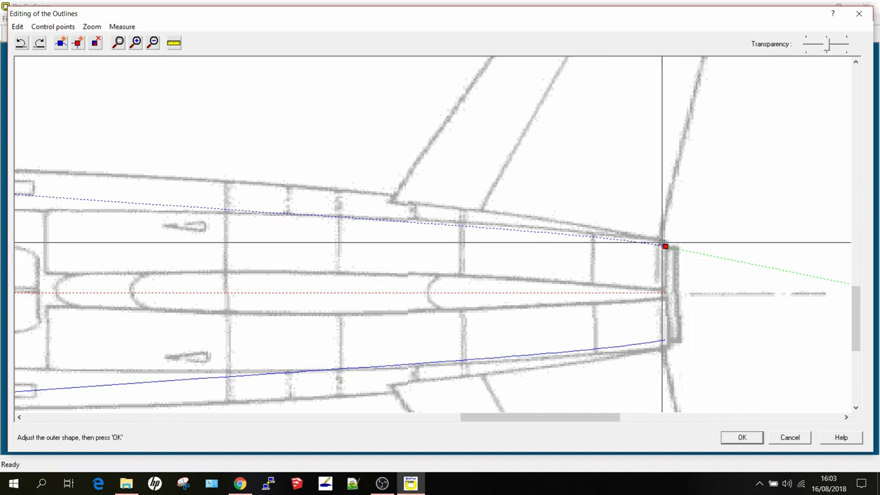
{"action": "left_click_drag", "start_coordinate": [665, 246], "coordinate": [665, 241]}
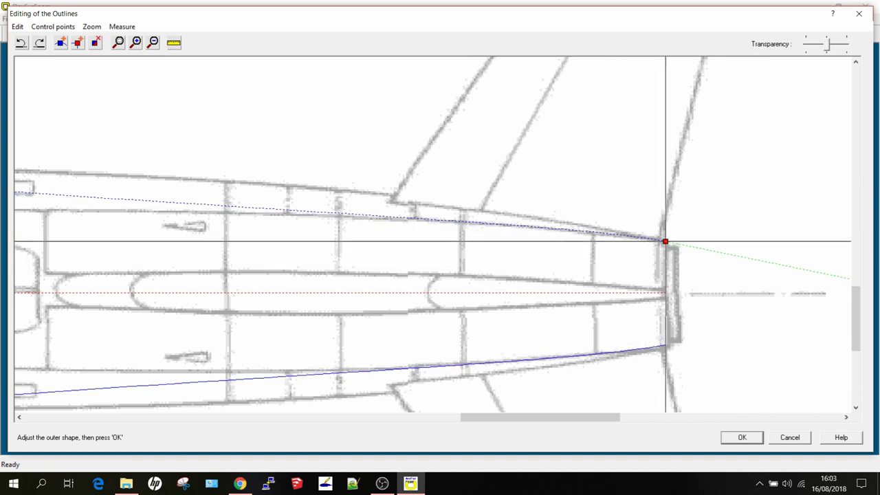
{"action": "scroll", "coordinate": [715, 254], "scroll_direction": "down", "scroll_amount": 2}
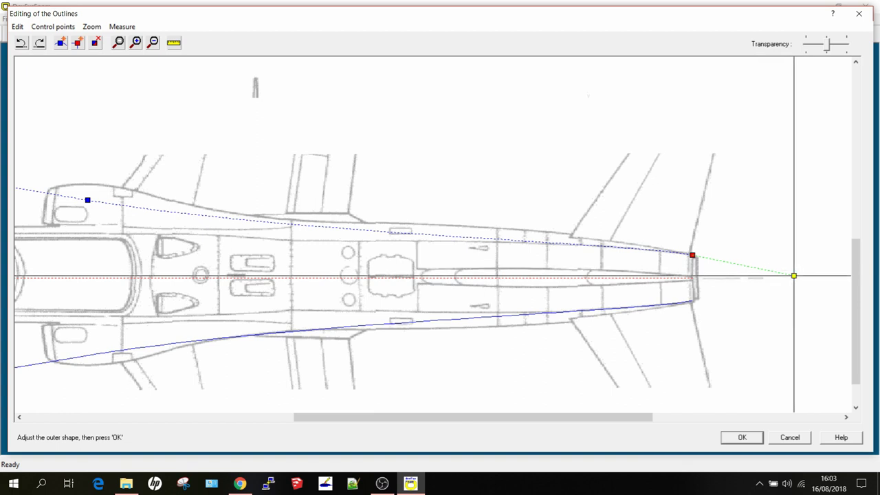
{"action": "left_click_drag", "start_coordinate": [794, 276], "coordinate": [794, 299]}
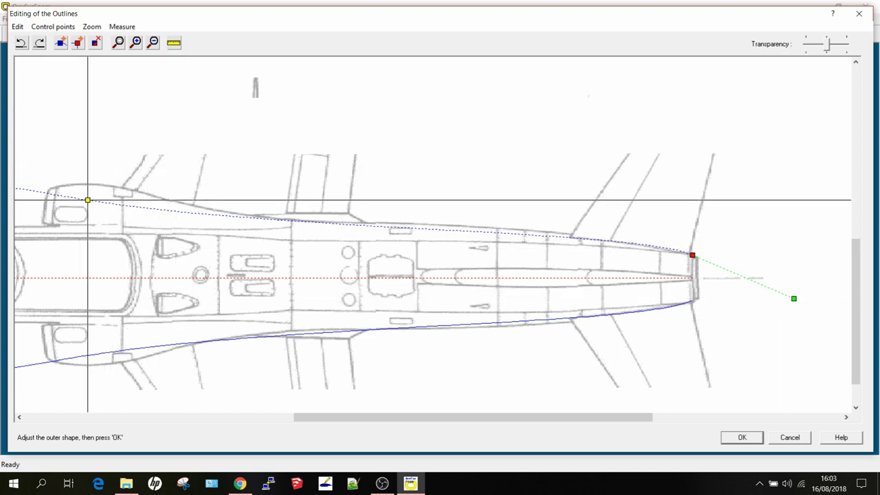
Move the top-view outline's control point onto the intake's outer edge and add a smooth control point on the fuselage side just ahead of section F.
{"action": "left_click_drag", "start_coordinate": [88, 201], "coordinate": [85, 185]}
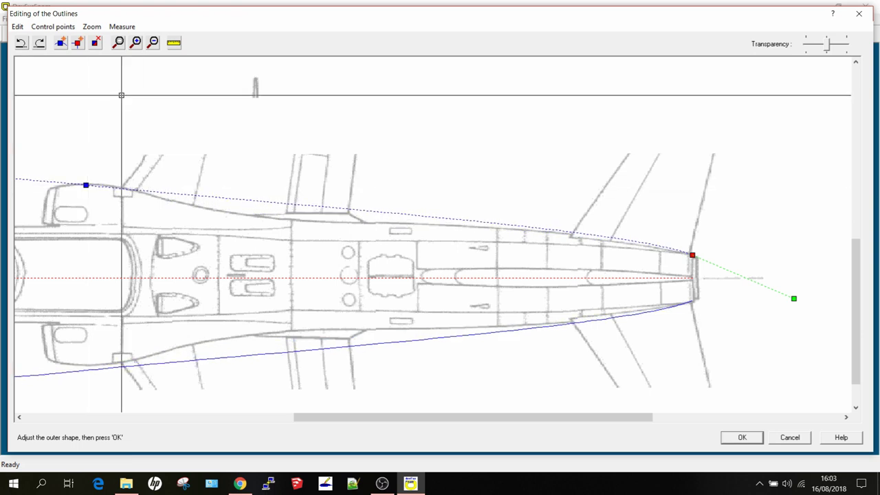
{"action": "left_click", "coordinate": [60, 43]}
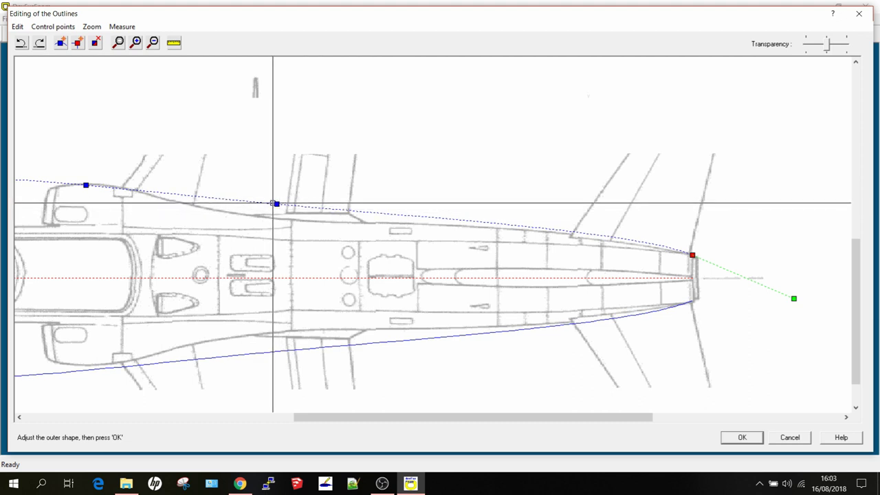
{"action": "left_click", "coordinate": [276, 203]}
{"action": "mouse_move", "coordinate": [277, 204]}
{"action": "left_mouse_down"}
{"action": "mouse_move", "coordinate": [278, 215]}
{"action": "mouse_move", "coordinate": [265, 216]}
{"action": "left_mouse_up"}
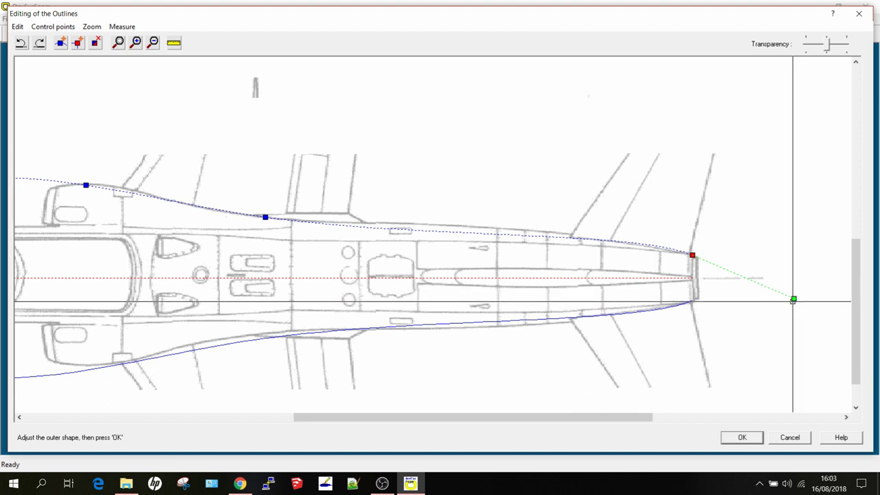
Flatten the top-view tail tangent, slide the added point aft along the rear fuselage, and place another smooth control point near section F.
{"action": "left_click_drag", "start_coordinate": [792, 299], "coordinate": [809, 291]}
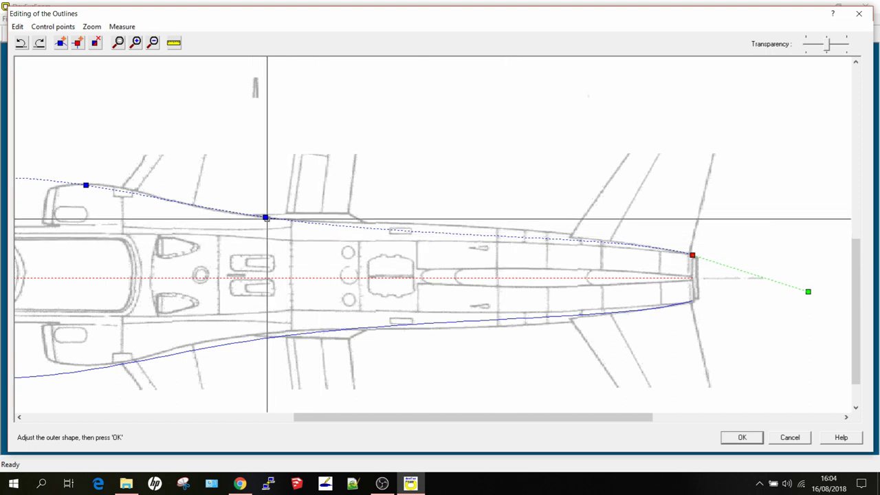
{"action": "left_click_drag", "start_coordinate": [266, 217], "coordinate": [467, 227]}
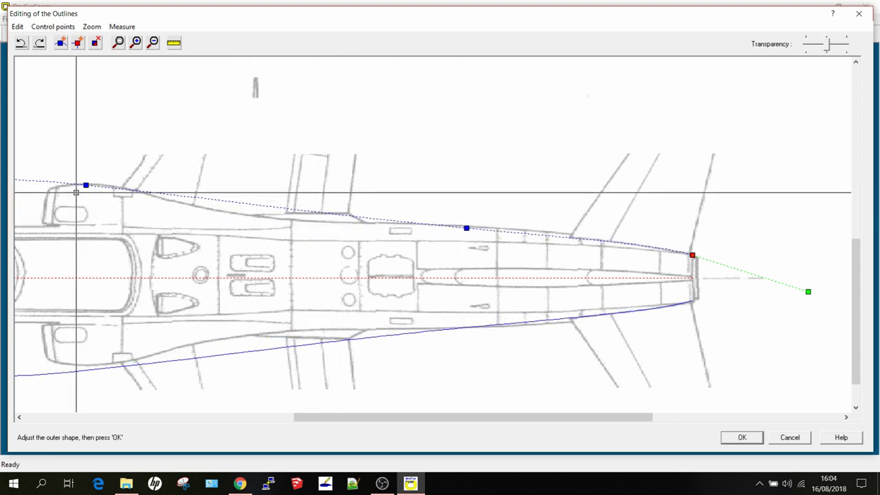
{"action": "left_click", "coordinate": [60, 44]}
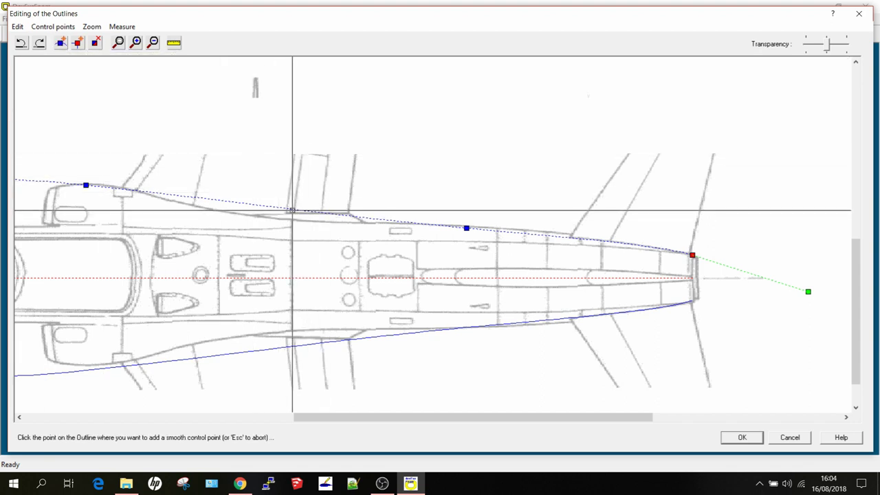
{"action": "mouse_move", "coordinate": [293, 211]}
{"action": "left_mouse_down"}
{"action": "mouse_move", "coordinate": [299, 216]}
{"action": "mouse_move", "coordinate": [286, 219]}
{"action": "left_mouse_up"}
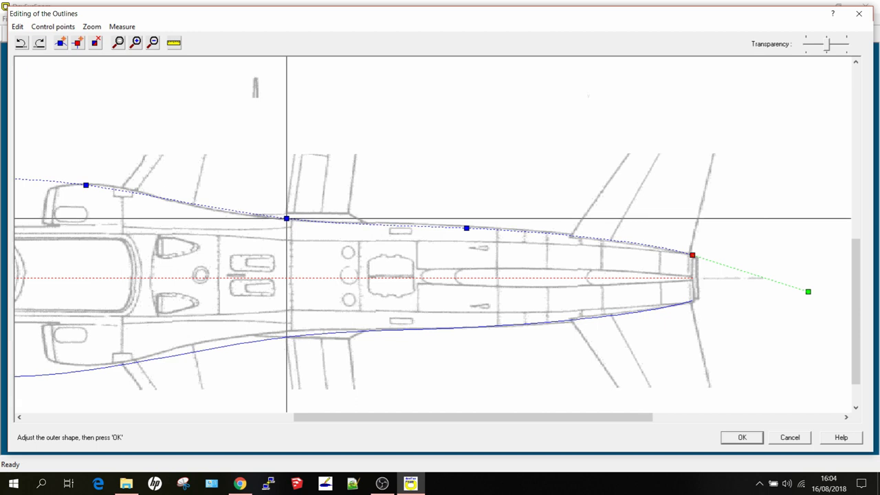
Move the top-view outline's forward control point onto the cockpit side and add a corner control point where the intake meets the fuselage.
{"action": "scroll", "coordinate": [138, 280], "scroll_direction": "up", "scroll_amount": 2}
{"action": "scroll", "coordinate": [139, 289], "scroll_direction": "down", "scroll_amount": 2}
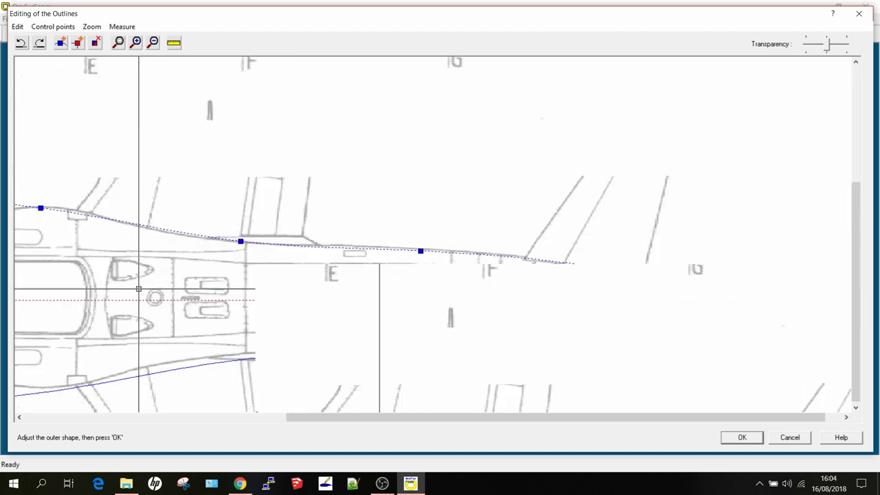
{"action": "scroll", "coordinate": [172, 282], "scroll_direction": "up", "scroll_amount": 2}
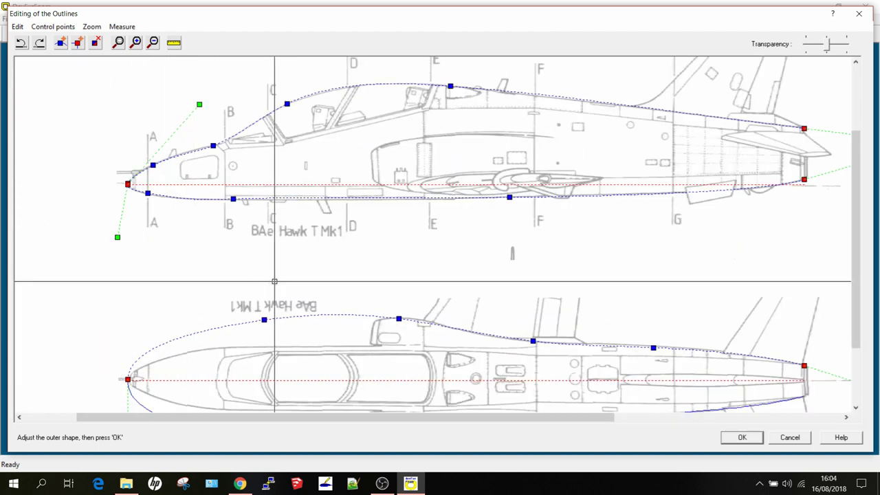
{"action": "scroll", "coordinate": [353, 323], "scroll_direction": "up", "scroll_amount": 1}
{"action": "scroll", "coordinate": [344, 330], "scroll_direction": "down", "scroll_amount": 2}
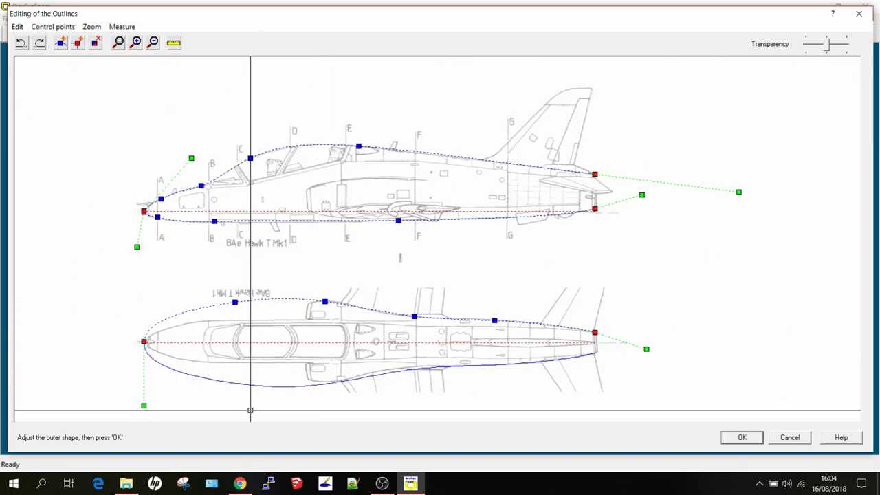
{"action": "scroll", "coordinate": [252, 409], "scroll_direction": "up", "scroll_amount": 1}
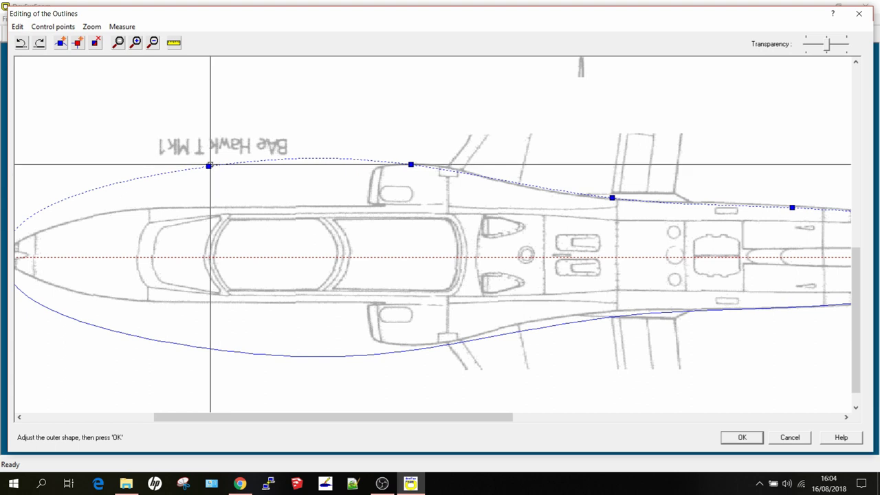
{"action": "left_click", "coordinate": [209, 166]}
{"action": "left_click_drag", "start_coordinate": [208, 167], "coordinate": [210, 207]}
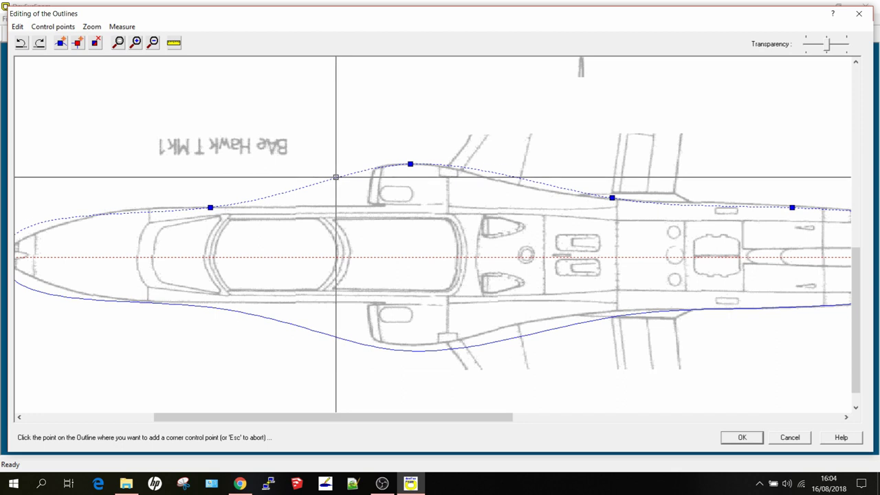
{"action": "left_click", "coordinate": [335, 177]}
{"action": "left_click_drag", "start_coordinate": [335, 177], "coordinate": [368, 204]}
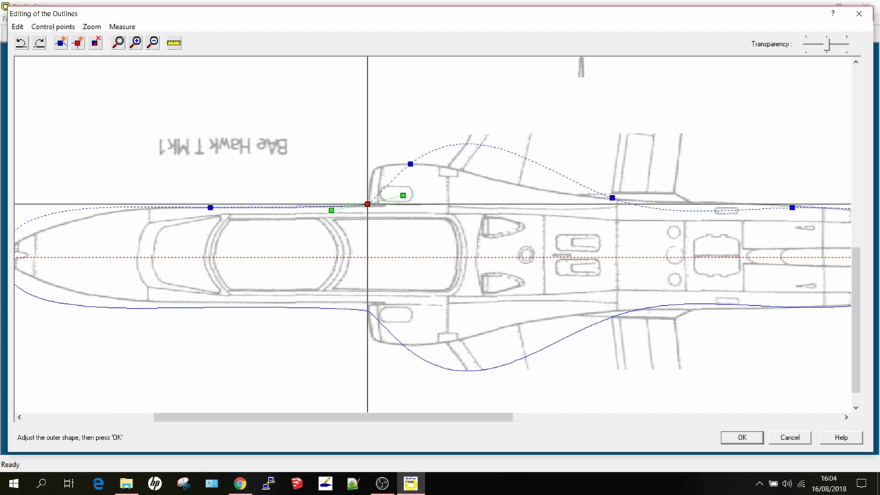
Add a corner control point at the intake's front outer corner and set its tangents square, one pointing forward and one outward.
{"action": "left_click", "coordinate": [75, 43]}
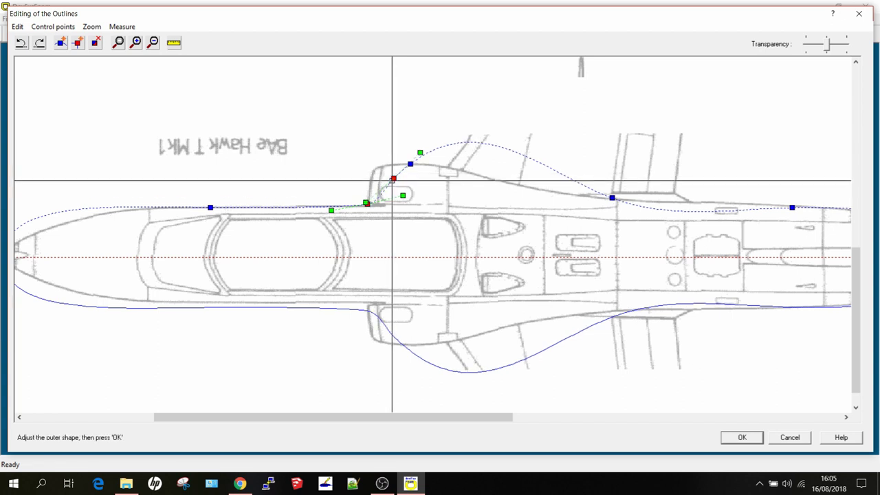
{"action": "left_click", "coordinate": [386, 177]}
{"action": "left_click_drag", "start_coordinate": [386, 177], "coordinate": [369, 165]}
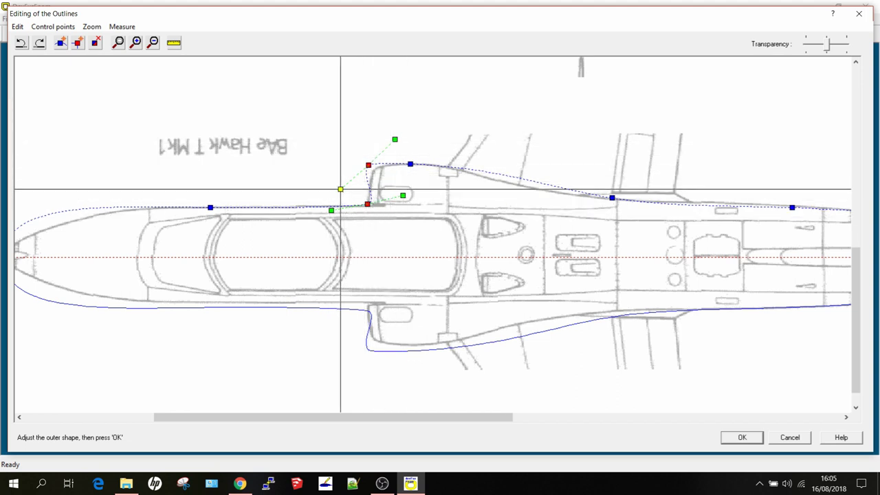
{"action": "left_click_drag", "start_coordinate": [341, 189], "coordinate": [325, 163]}
{"action": "left_click_drag", "start_coordinate": [395, 140], "coordinate": [370, 108]}
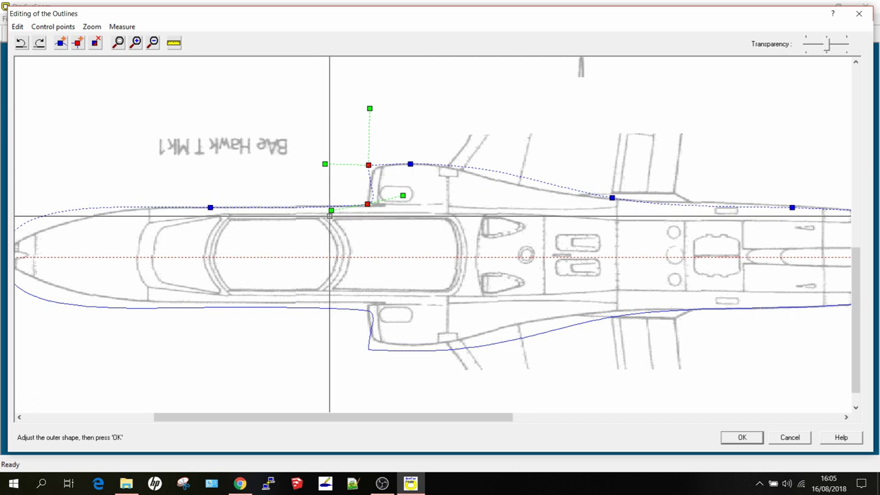
Move the inner intake corner point onto the fuselage side line, with one tangent perpendicular to the centreline and the other along the side.
{"action": "left_click_drag", "start_coordinate": [332, 210], "coordinate": [377, 238]}
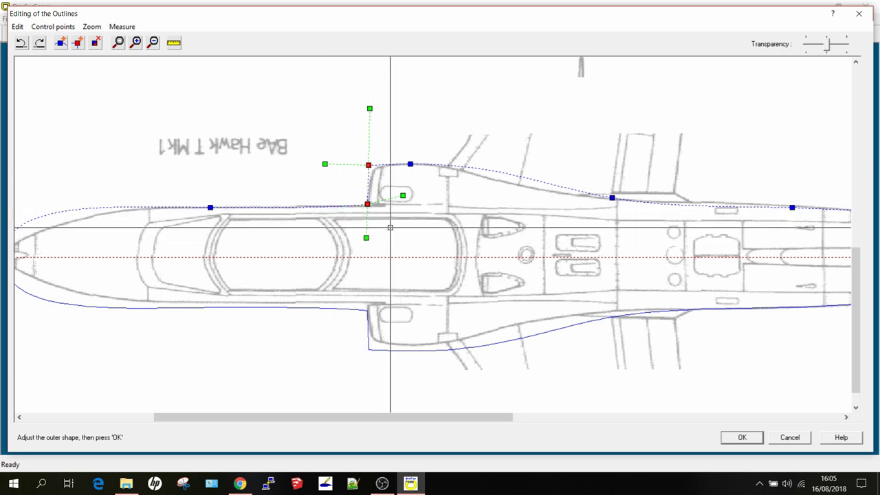
{"action": "left_click_drag", "start_coordinate": [403, 196], "coordinate": [414, 197]}
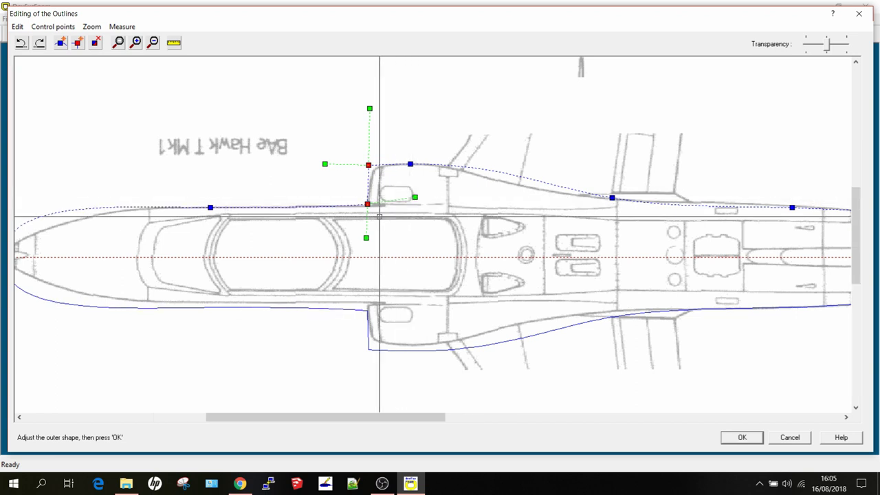
{"action": "scroll", "coordinate": [379, 205], "scroll_direction": "up", "scroll_amount": 4}
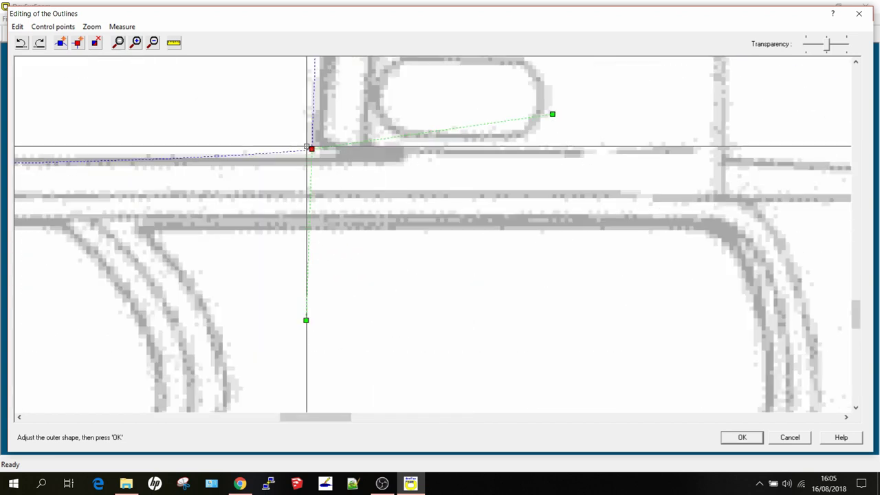
{"action": "left_click_drag", "start_coordinate": [312, 148], "coordinate": [315, 160]}
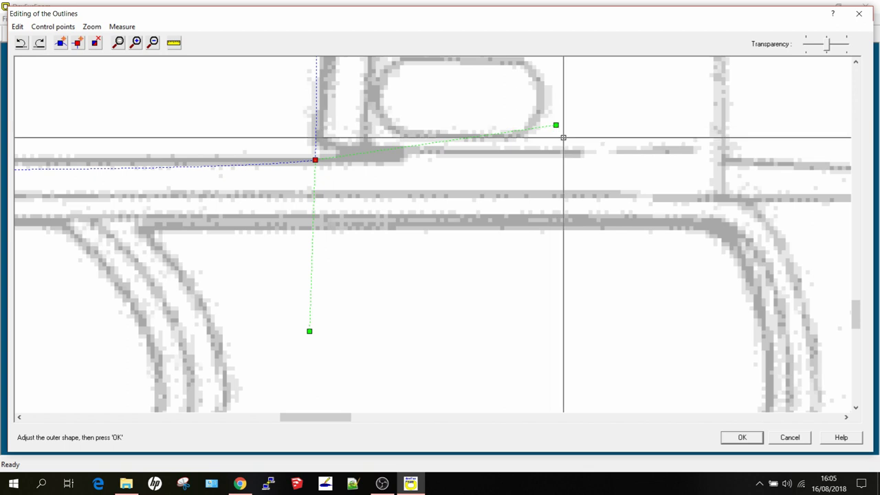
{"action": "left_click_drag", "start_coordinate": [556, 125], "coordinate": [568, 168]}
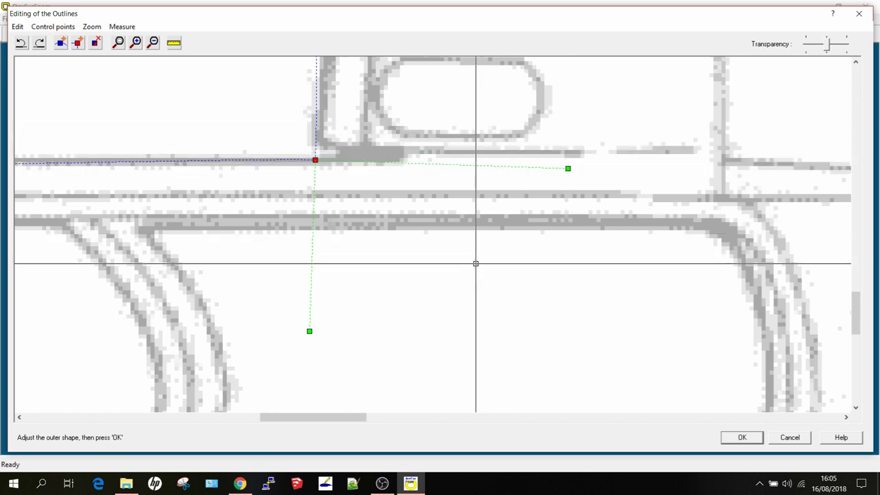
{"action": "scroll", "coordinate": [478, 260], "scroll_direction": "down", "scroll_amount": 3}
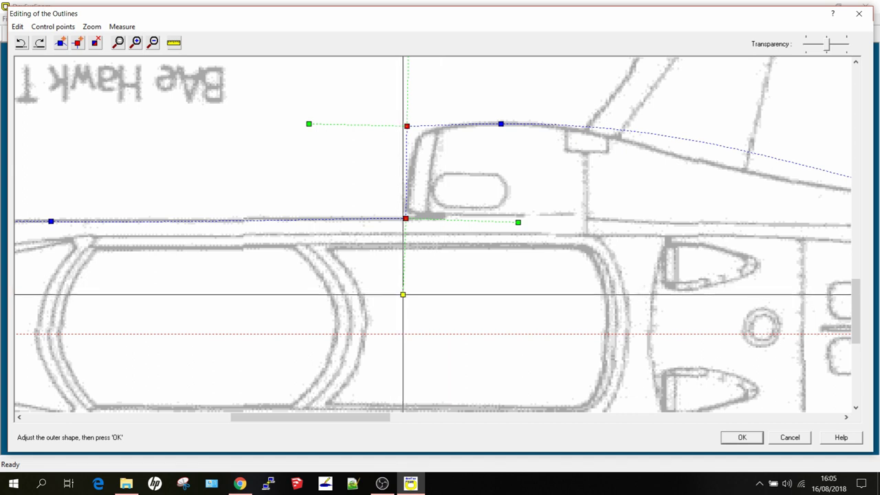
{"action": "left_click_drag", "start_coordinate": [403, 293], "coordinate": [407, 294]}
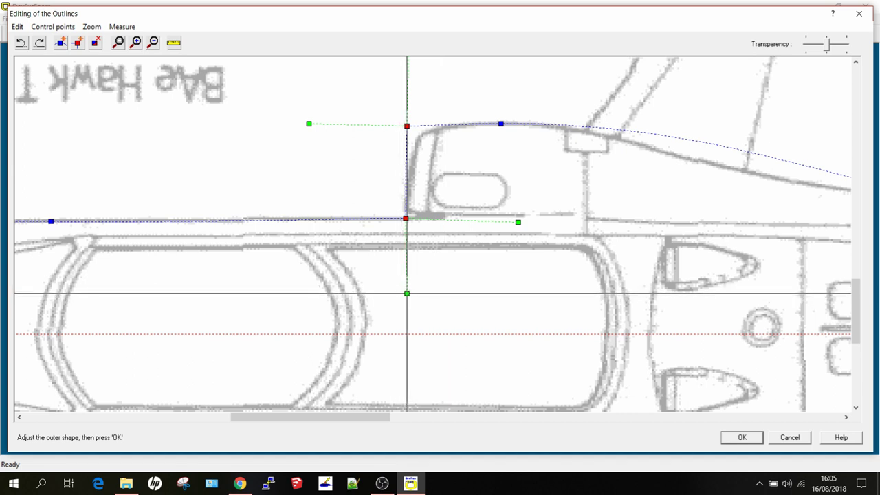
Slide the top-view control point near section F forward onto the curve behind the intake so the outline follows the wing root.
{"action": "scroll", "coordinate": [796, 242], "scroll_direction": "down", "scroll_amount": 3}
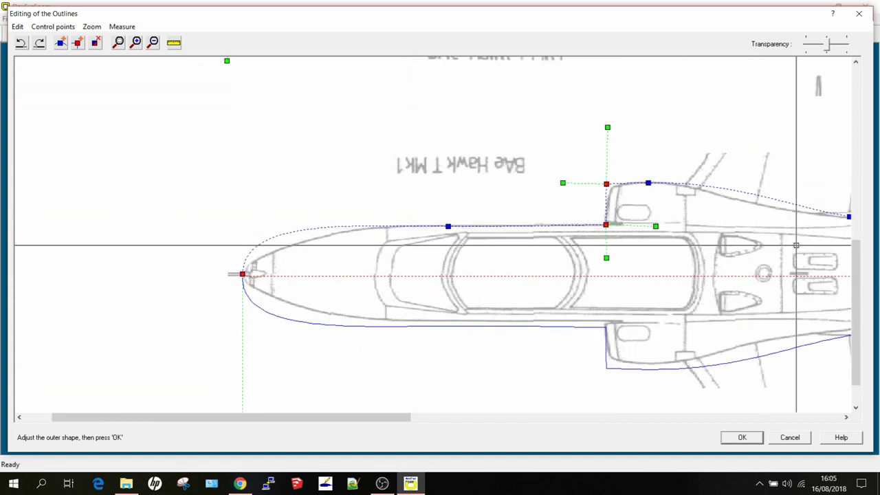
{"action": "scroll", "coordinate": [794, 244], "scroll_direction": "up", "scroll_amount": 3}
{"action": "scroll", "coordinate": [794, 244], "scroll_direction": "up", "scroll_amount": 2}
{"action": "scroll", "coordinate": [791, 248], "scroll_direction": "down", "scroll_amount": 5}
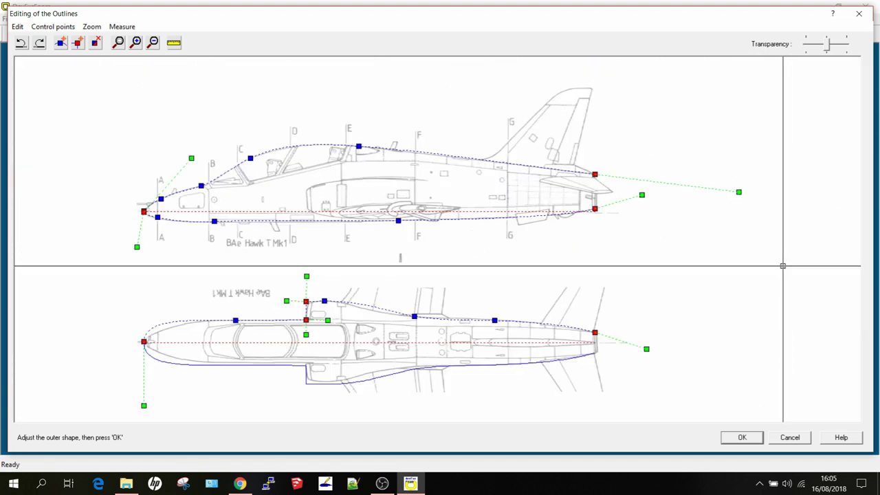
{"action": "scroll", "coordinate": [396, 307], "scroll_direction": "up", "scroll_amount": 3}
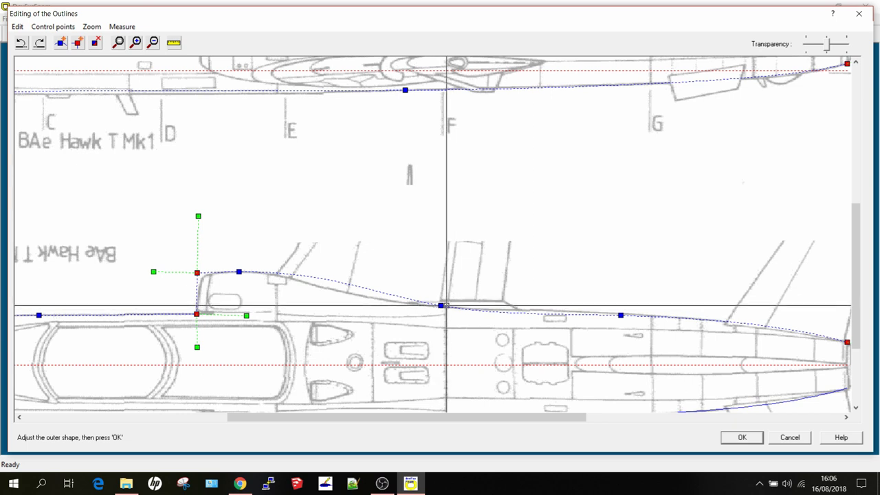
{"action": "left_click_drag", "start_coordinate": [441, 306], "coordinate": [323, 287]}
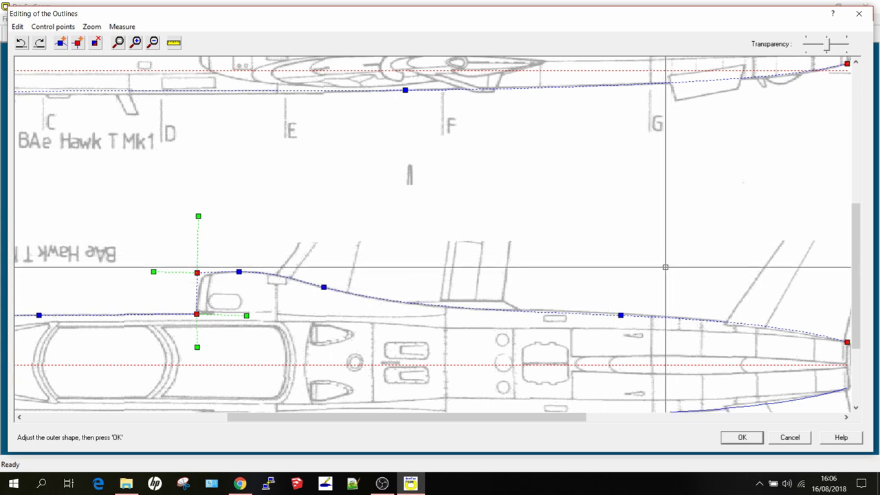
{"action": "scroll", "coordinate": [754, 303], "scroll_direction": "down", "scroll_amount": 2}
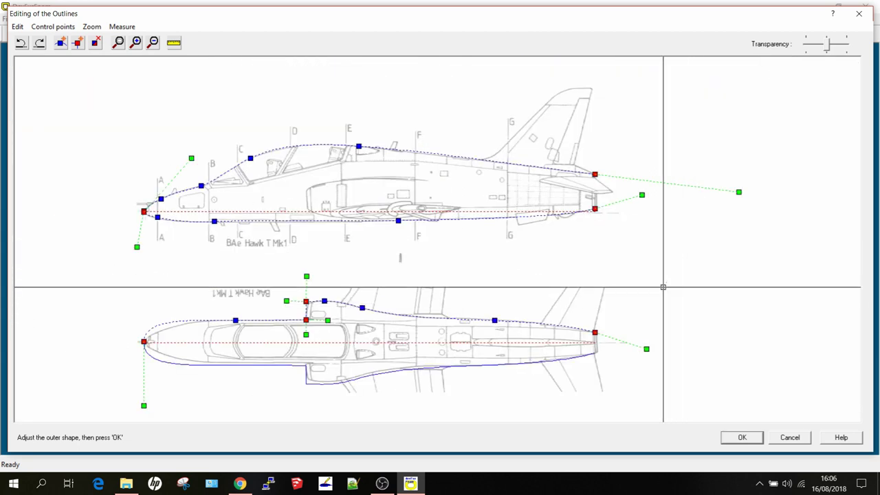
{"action": "scroll", "coordinate": [646, 349], "scroll_direction": "up", "scroll_amount": 2}
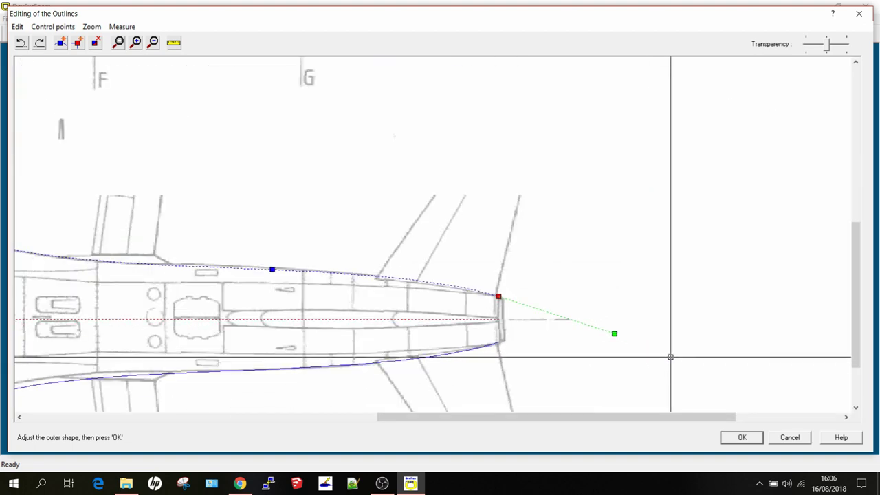
{"action": "scroll", "coordinate": [606, 323], "scroll_direction": "down", "scroll_amount": 2}
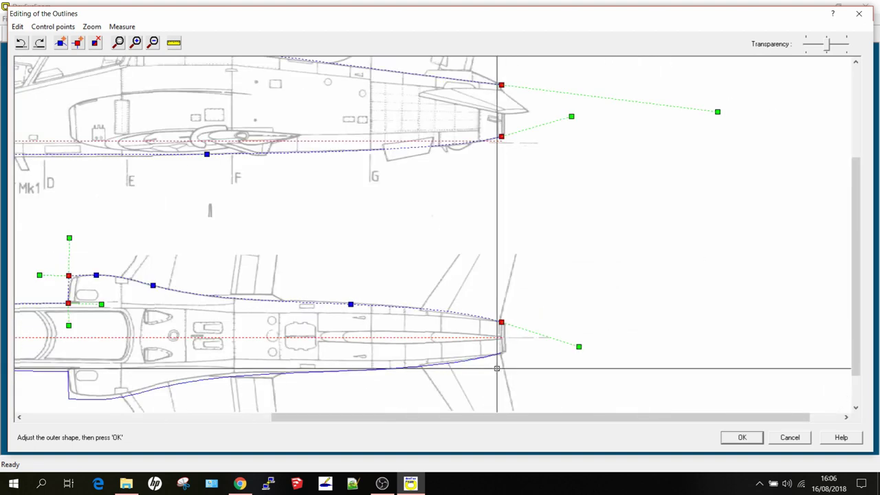
{"action": "scroll", "coordinate": [96, 378], "scroll_direction": "down", "scroll_amount": 1}
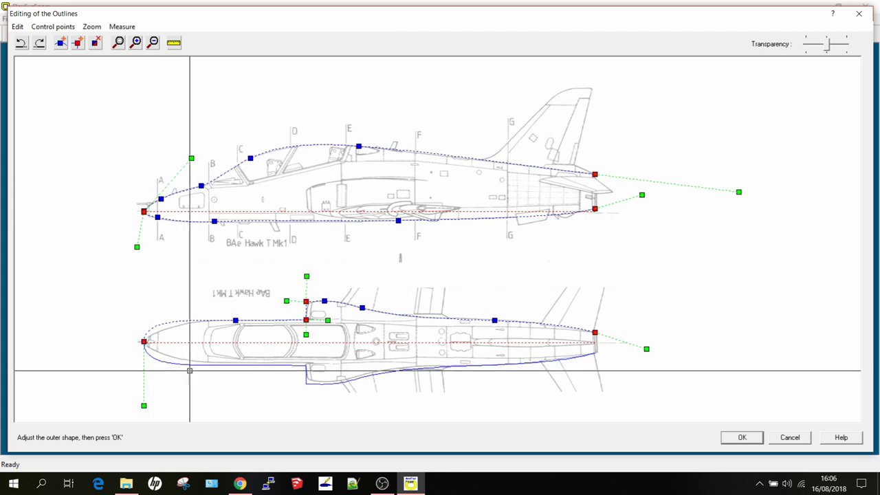
Add a smooth control point to the top-view nose curve and move it inward onto the drawn nose edge.
{"action": "scroll", "coordinate": [188, 369], "scroll_direction": "up", "scroll_amount": 2}
{"action": "scroll", "coordinate": [86, 267], "scroll_direction": "up", "scroll_amount": 2}
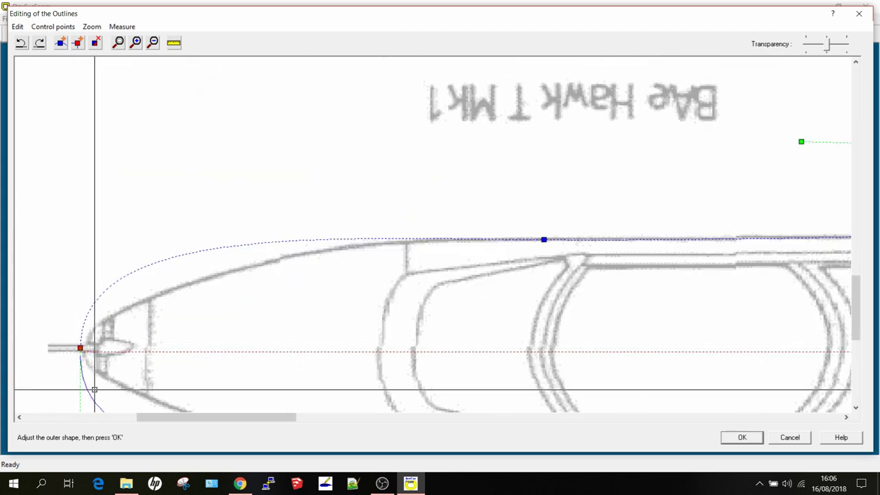
{"action": "scroll", "coordinate": [82, 365], "scroll_direction": "down", "scroll_amount": 1}
{"action": "scroll", "coordinate": [83, 392], "scroll_direction": "up", "scroll_amount": 1}
{"action": "scroll", "coordinate": [85, 338], "scroll_direction": "up", "scroll_amount": 2}
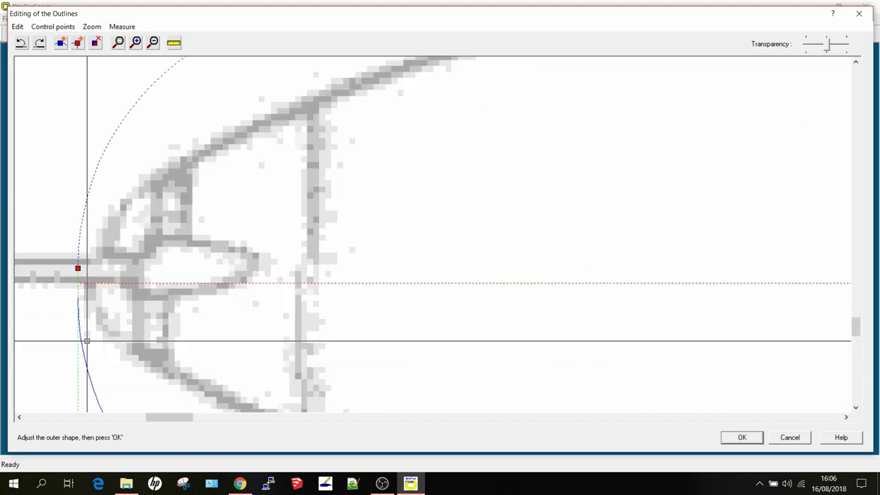
{"action": "scroll", "coordinate": [86, 337], "scroll_direction": "down", "scroll_amount": 2}
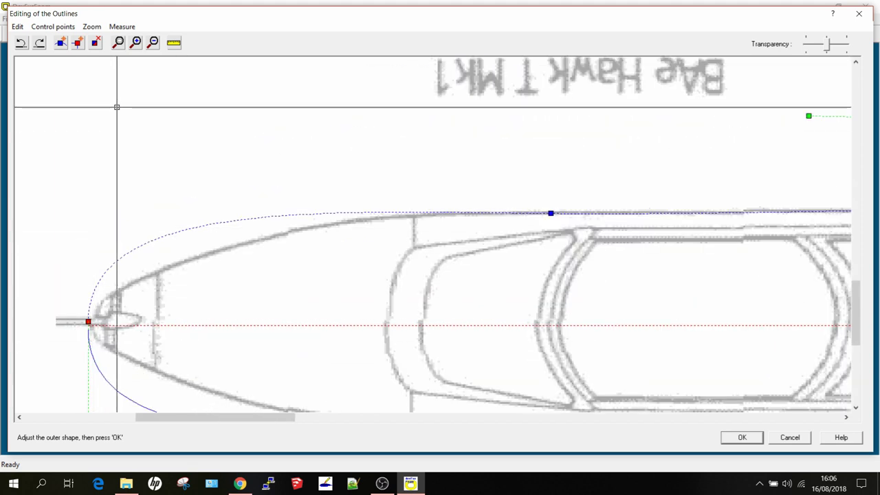
{"action": "left_click", "coordinate": [61, 44]}
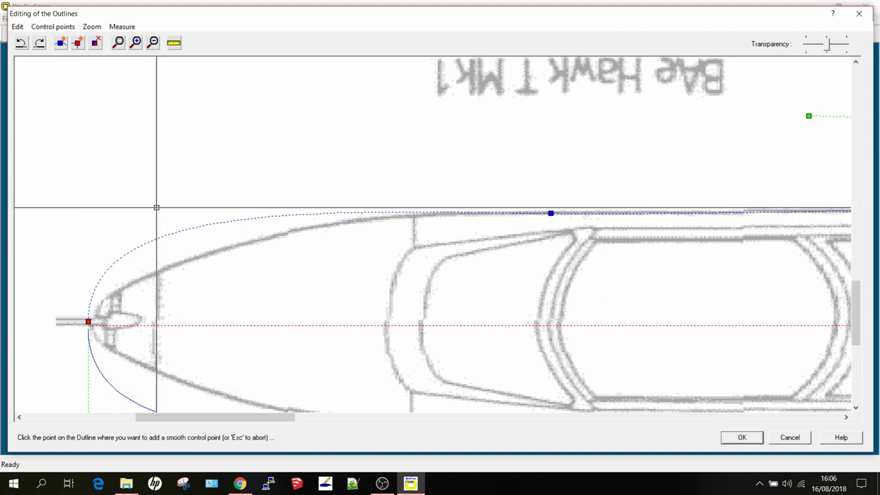
{"action": "left_click", "coordinate": [148, 241]}
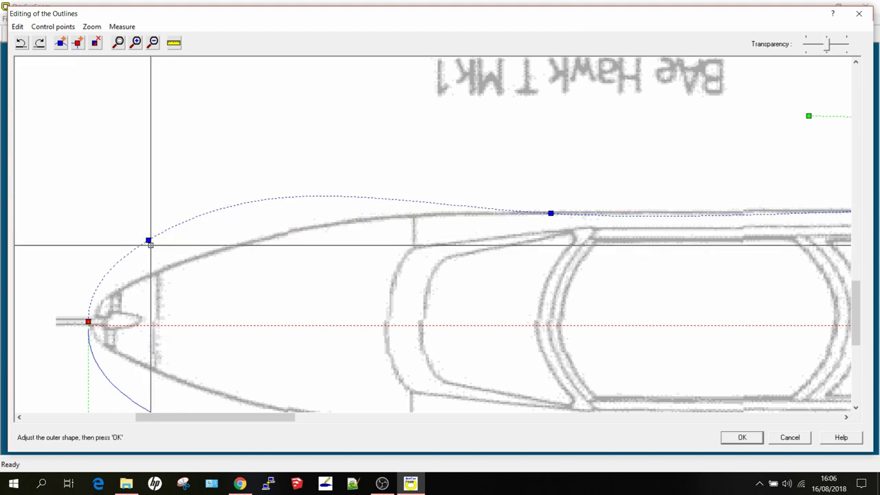
{"action": "mouse_move", "coordinate": [149, 240]}
{"action": "left_mouse_down"}
{"action": "mouse_move", "coordinate": [142, 277]}
{"action": "mouse_move", "coordinate": [177, 254]}
{"action": "mouse_move", "coordinate": [200, 255]}
{"action": "mouse_move", "coordinate": [187, 262]}
{"action": "left_mouse_up"}
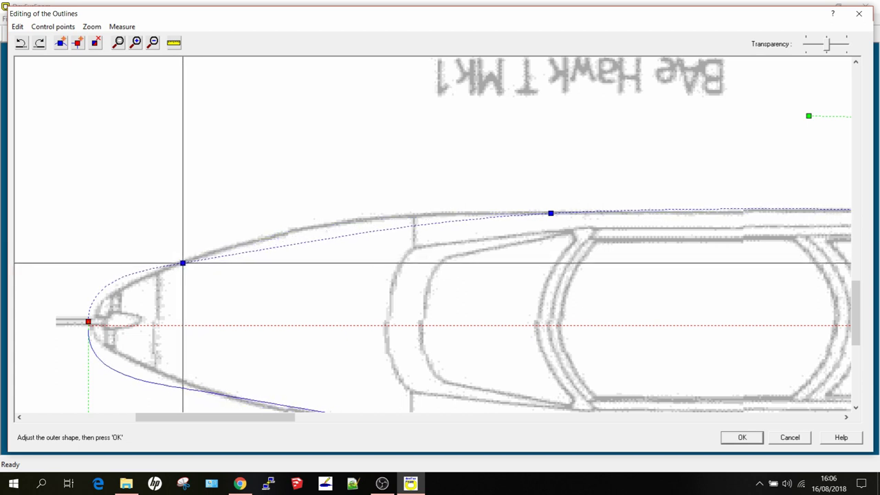
Tilt the top-view nose tangent forward to sharpen the tip and slide the nose control point slightly aft along the drawn edge.
{"action": "scroll", "coordinate": [88, 321], "scroll_direction": "down", "scroll_amount": 3}
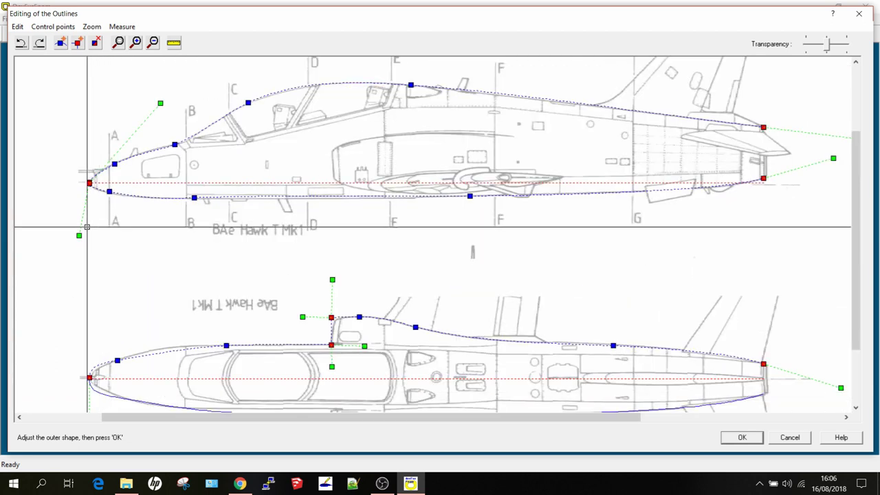
{"action": "scroll", "coordinate": [100, 387], "scroll_direction": "down", "scroll_amount": 2}
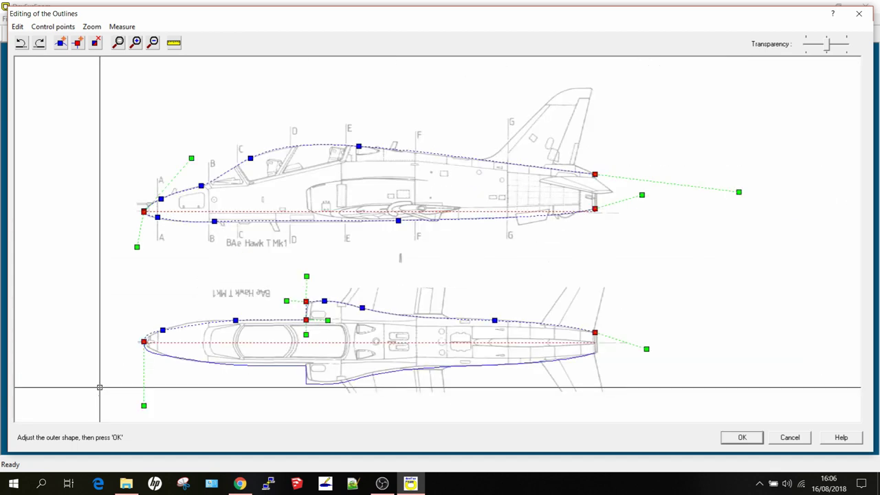
{"action": "left_click", "coordinate": [144, 406]}
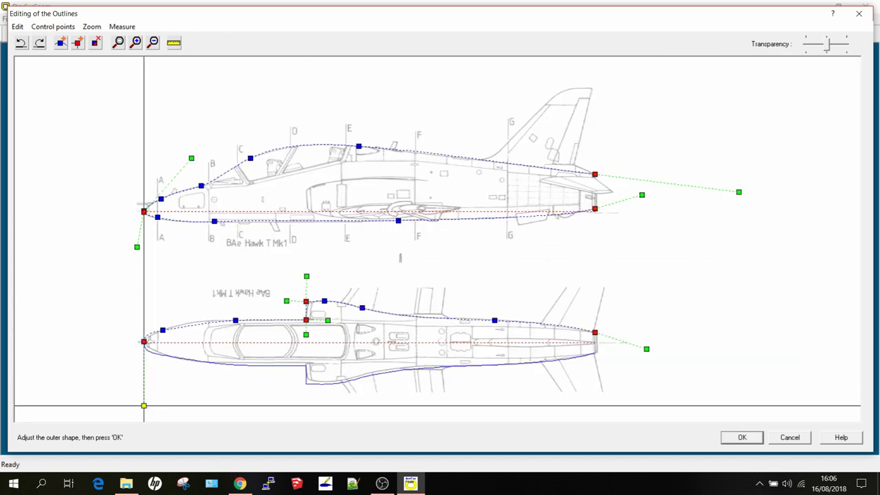
{"action": "left_click_drag", "start_coordinate": [144, 406], "coordinate": [110, 392]}
{"action": "scroll", "coordinate": [189, 393], "scroll_direction": "up", "scroll_amount": 3}
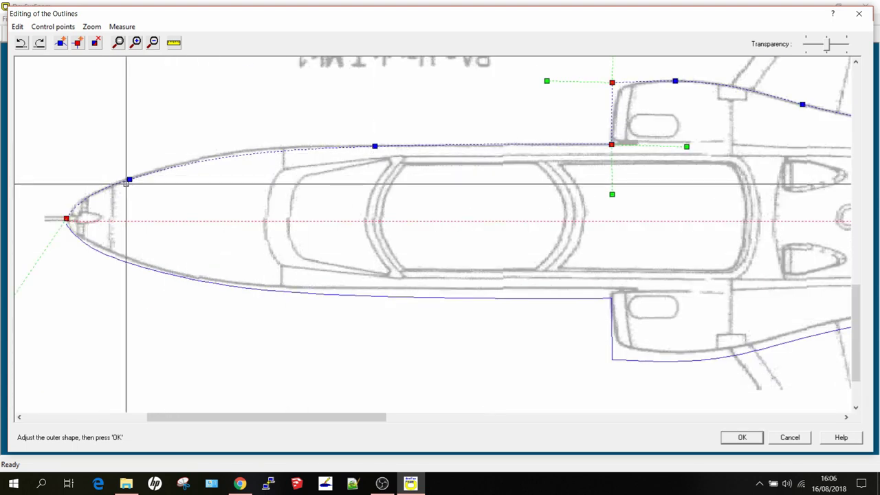
{"action": "left_click_drag", "start_coordinate": [131, 179], "coordinate": [139, 175]}
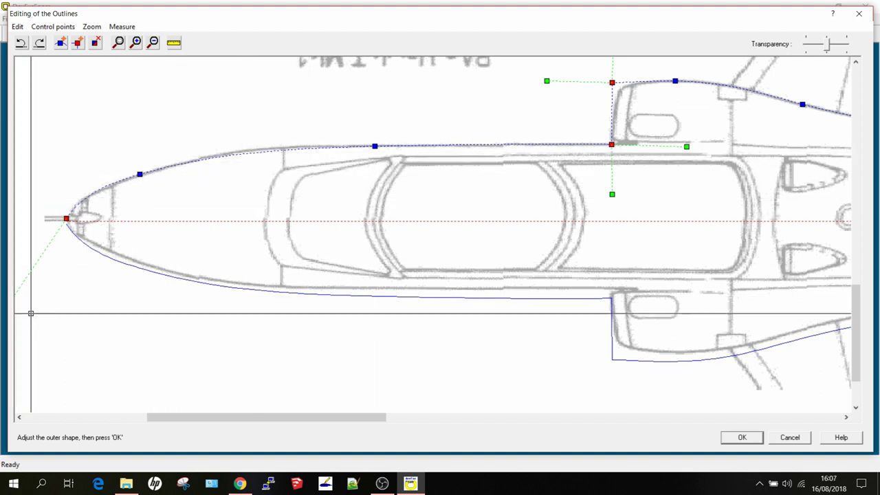
{"action": "scroll", "coordinate": [30, 311], "scroll_direction": "down", "scroll_amount": 3}
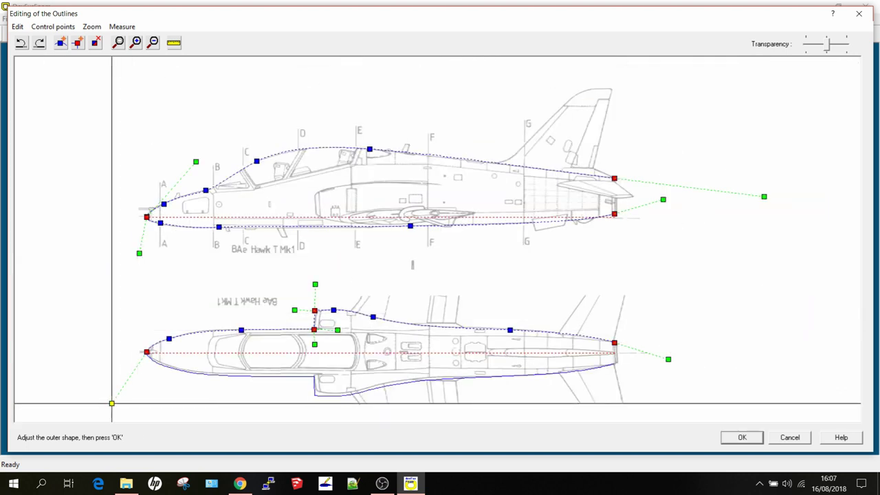
{"action": "left_click_drag", "start_coordinate": [111, 403], "coordinate": [104, 390]}
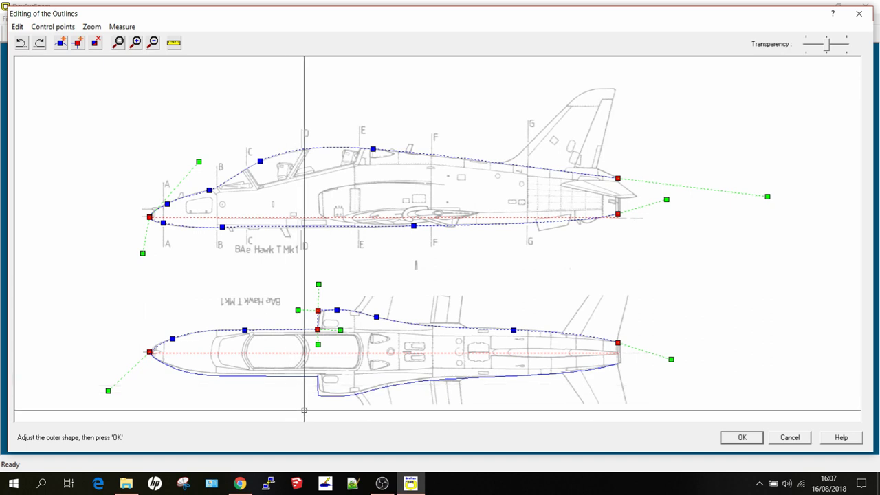
Check the fitted top-view outline, accept the edited outlines and save the project.
{"action": "scroll", "coordinate": [296, 403], "scroll_direction": "up", "scroll_amount": 3}
{"action": "scroll", "coordinate": [297, 396], "scroll_direction": "down", "scroll_amount": 3}
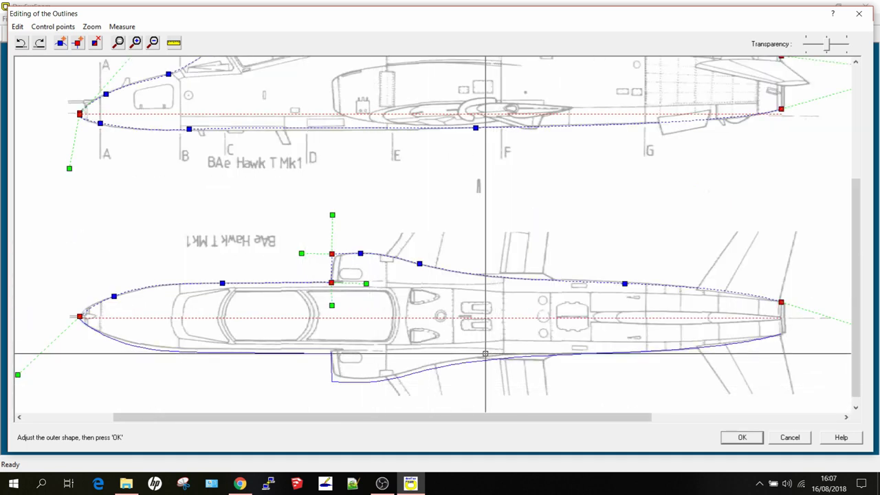
{"action": "scroll", "coordinate": [291, 355], "scroll_direction": "down", "scroll_amount": 1}
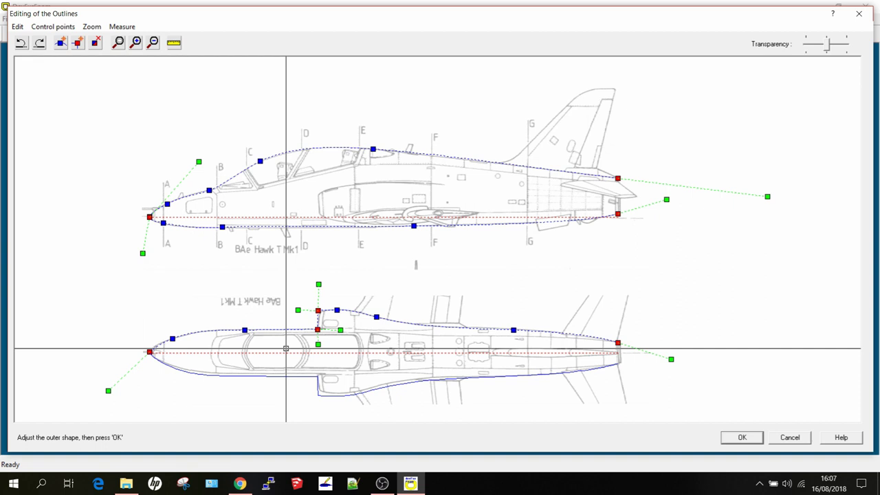
{"action": "left_click", "coordinate": [742, 440]}
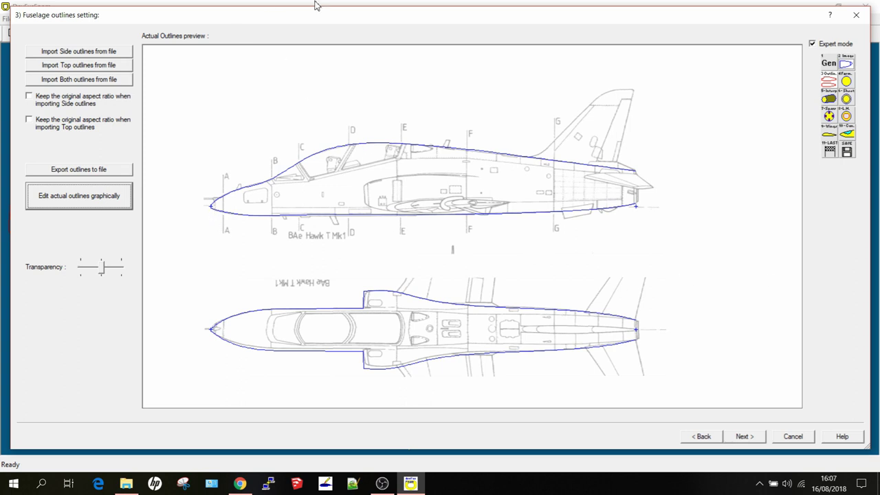
{"action": "left_click", "coordinate": [847, 152]}
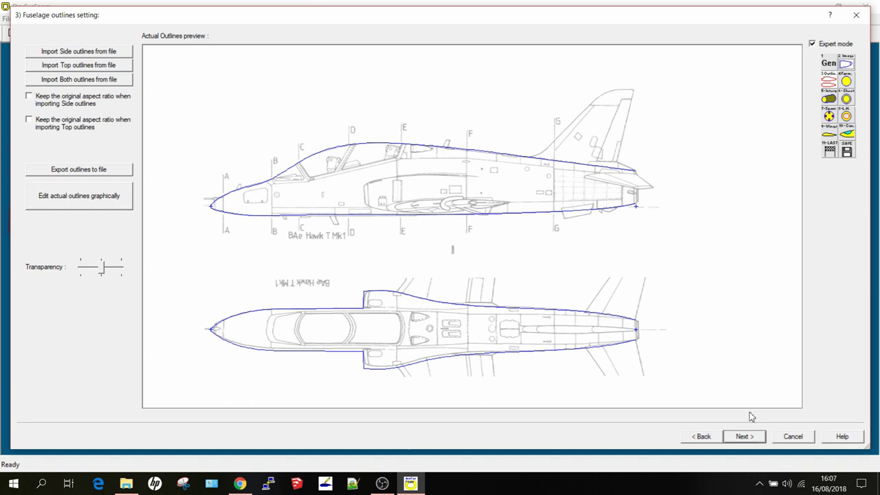
Create initial formers every 60 mm using the full-control splined former shape.
{"action": "left_click", "coordinate": [744, 436]}
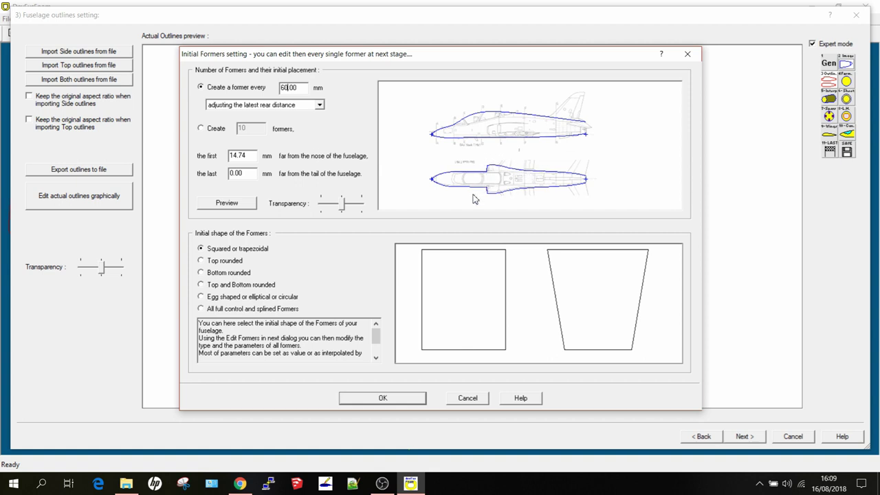
{"action": "left_click", "coordinate": [210, 310]}
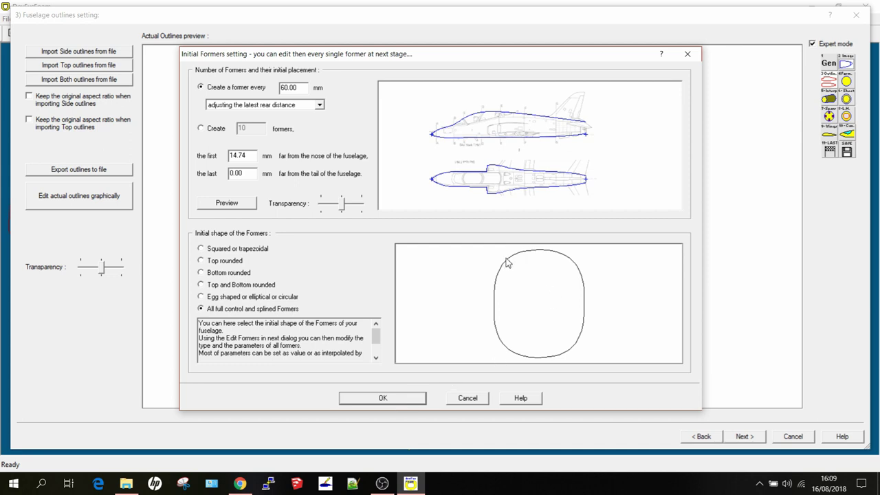
{"action": "left_click", "coordinate": [397, 400]}
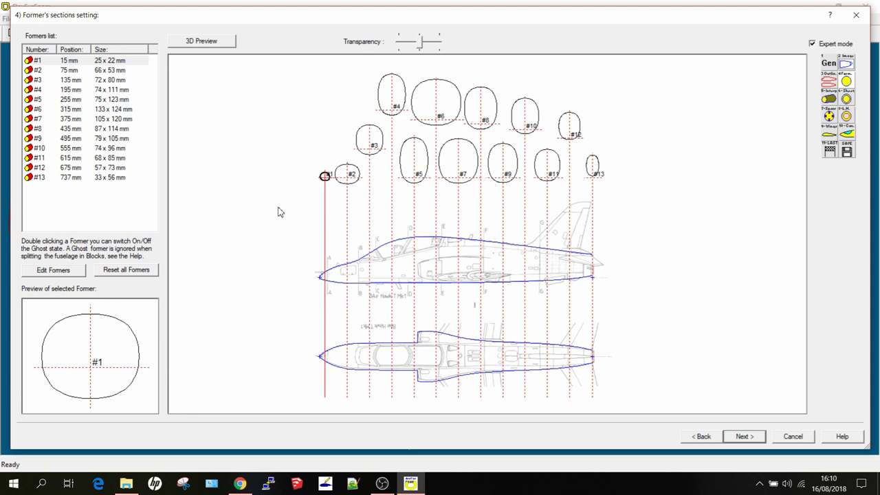
Preview the lofted fuselage in 3D and orbit around it to compare the shape with the side drawing.
{"action": "left_click", "coordinate": [204, 42]}
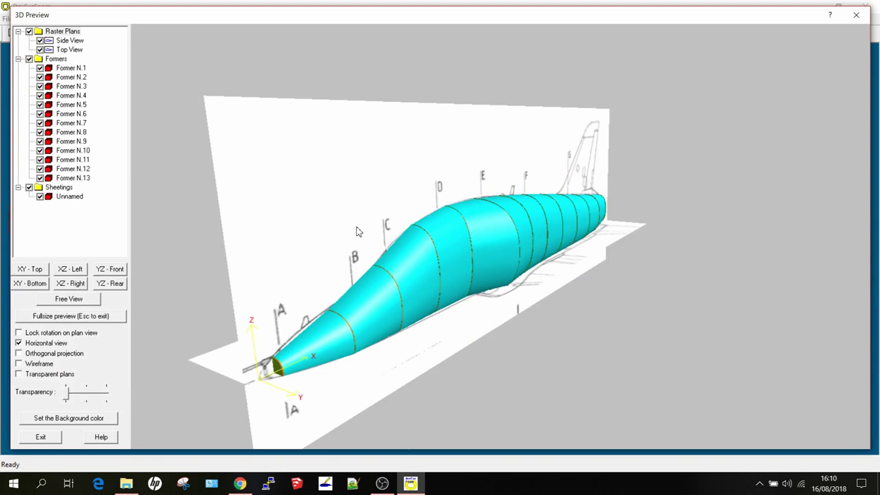
{"action": "scroll", "coordinate": [357, 232], "scroll_direction": "down", "scroll_amount": 2}
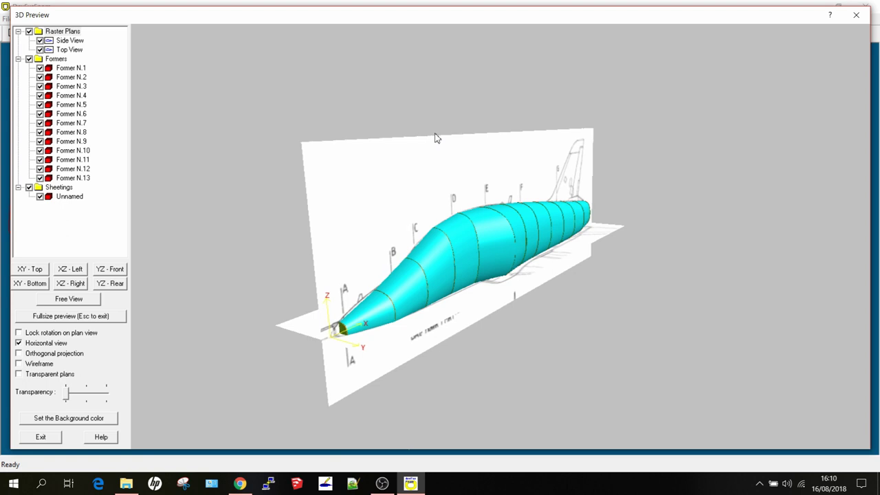
{"action": "scroll", "coordinate": [434, 138], "scroll_direction": "up", "scroll_amount": 1}
{"action": "left_click_drag", "start_coordinate": [437, 173], "coordinate": [616, 408]}
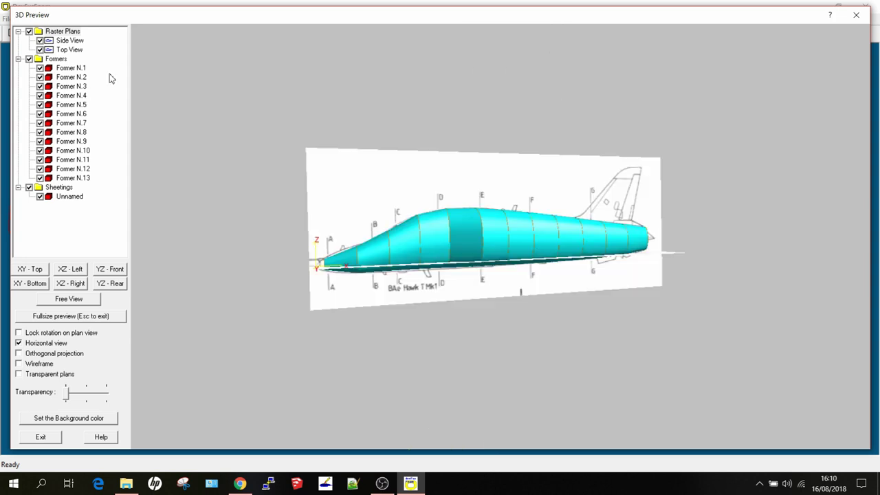
{"action": "mouse_move", "coordinate": [134, 82]}
{"action": "left_mouse_down"}
{"action": "mouse_move", "coordinate": [195, 106]}
{"action": "mouse_move", "coordinate": [134, 88]}
{"action": "left_mouse_up"}
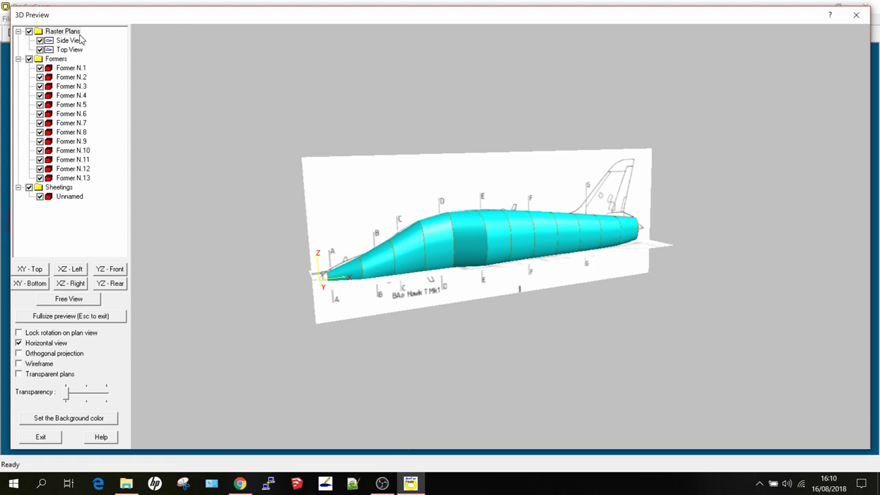
Hide the side-view drawing in the 3D preview and examine the intake area from above against the top drawing.
{"action": "left_click", "coordinate": [40, 41]}
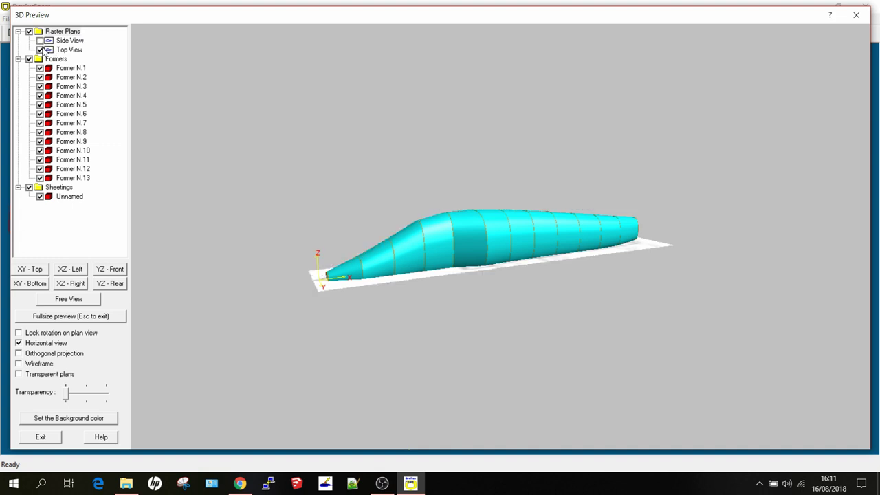
{"action": "left_click_drag", "start_coordinate": [288, 124], "coordinate": [665, 400]}
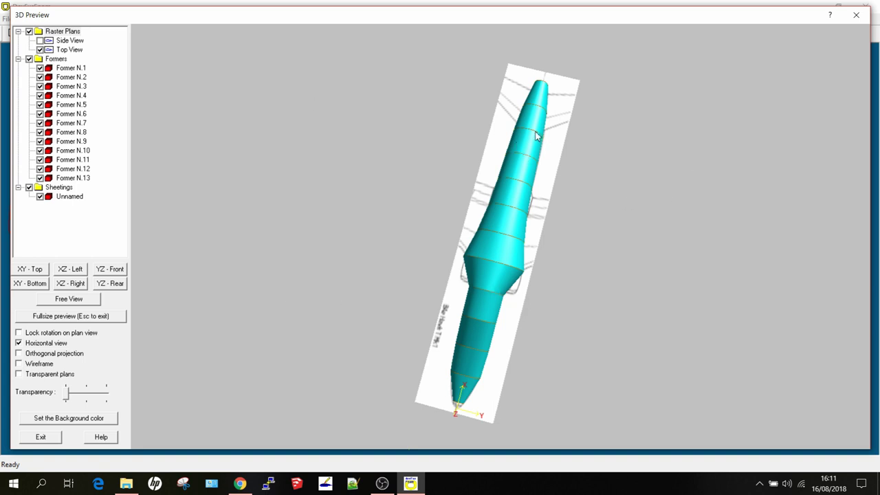
{"action": "scroll", "coordinate": [503, 239], "scroll_direction": "up", "scroll_amount": 2}
{"action": "scroll", "coordinate": [502, 238], "scroll_direction": "up", "scroll_amount": 4}
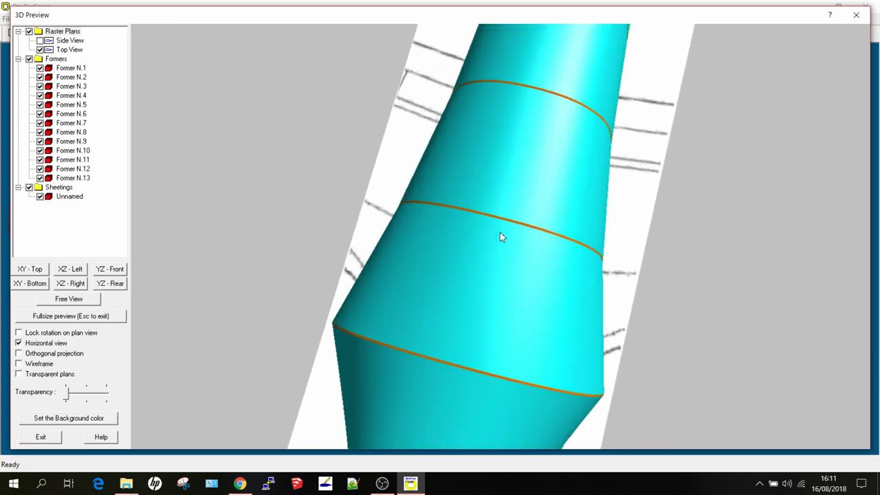
Switch the display of all formers off and on to compare the skin joints, and close the 3D preview.
{"action": "left_click", "coordinate": [29, 59]}
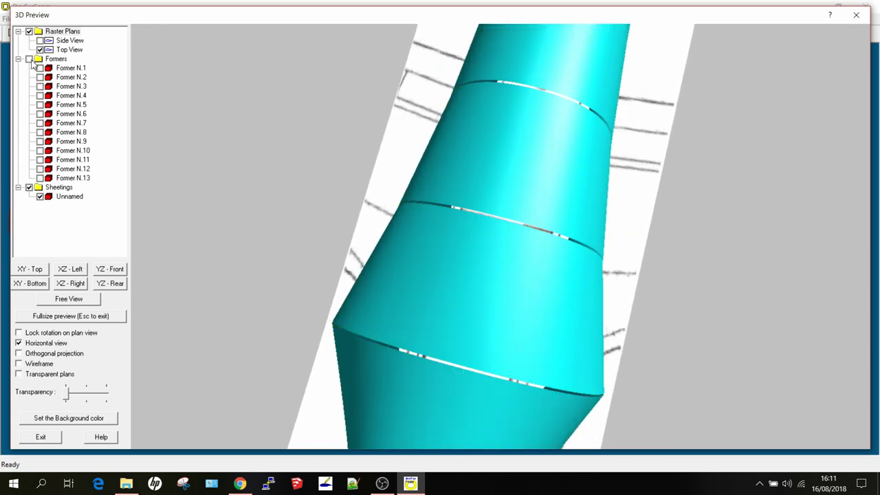
{"action": "left_click", "coordinate": [29, 60]}
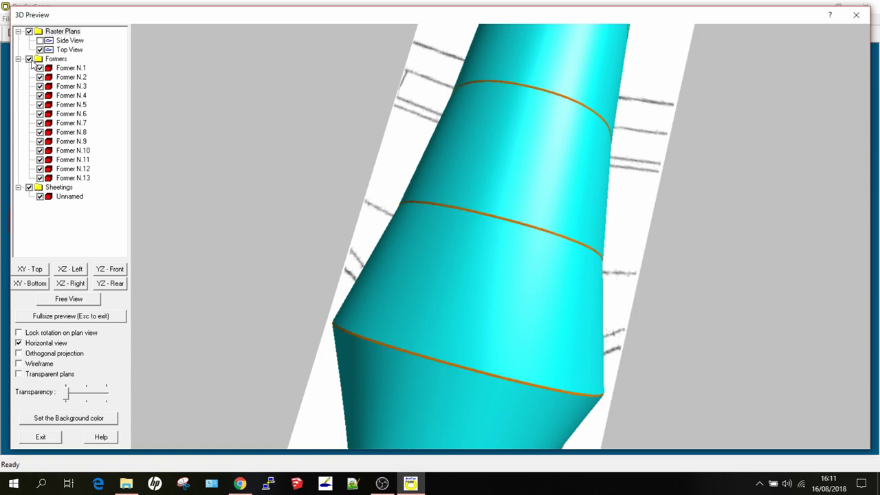
{"action": "left_click", "coordinate": [29, 59]}
{"action": "left_click", "coordinate": [28, 59]}
{"action": "left_click", "coordinate": [58, 441]}
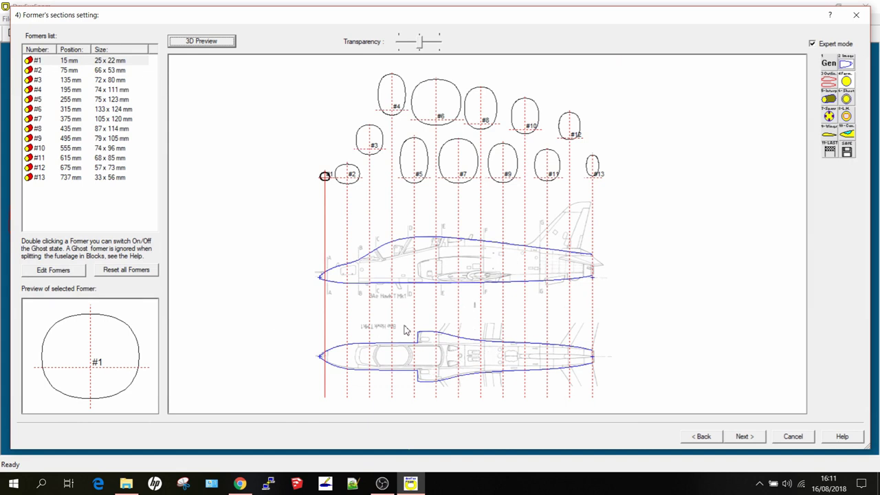
Edit the formers and insert a new one at the intake's front edge, about 265 mm from the nose.
{"action": "scroll", "coordinate": [414, 363], "scroll_direction": "up", "scroll_amount": 3}
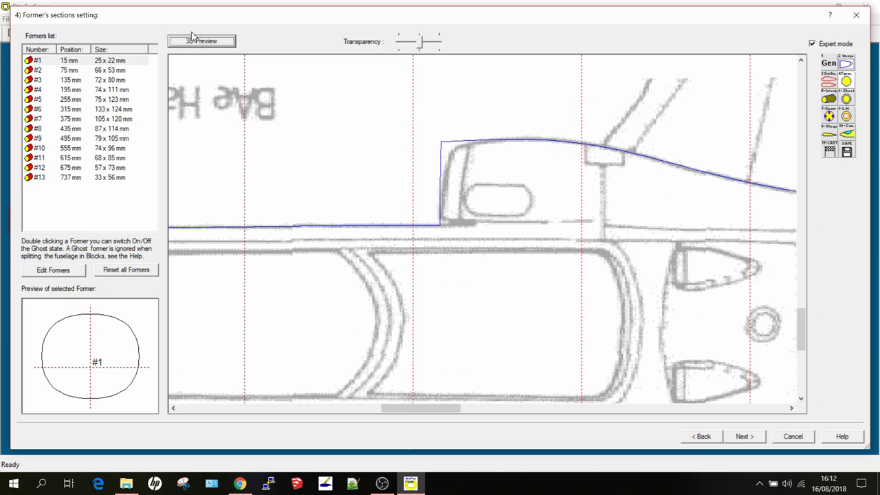
{"action": "left_click", "coordinate": [66, 273]}
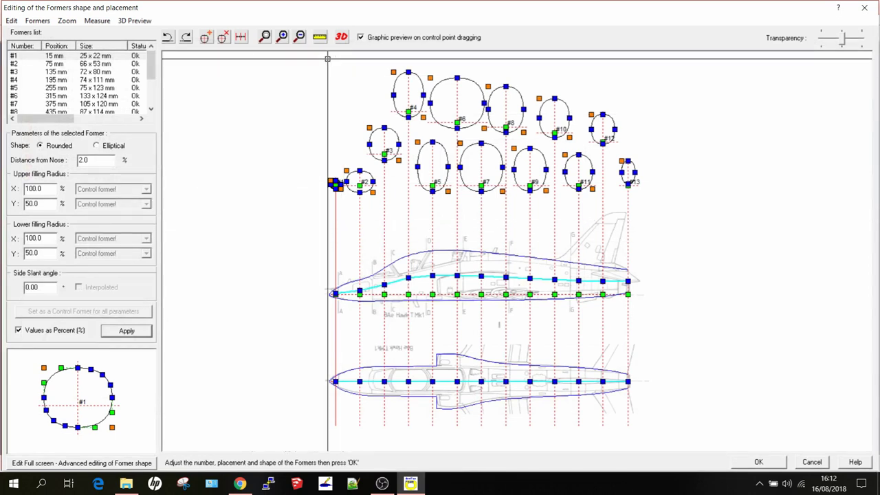
{"action": "left_click", "coordinate": [44, 24]}
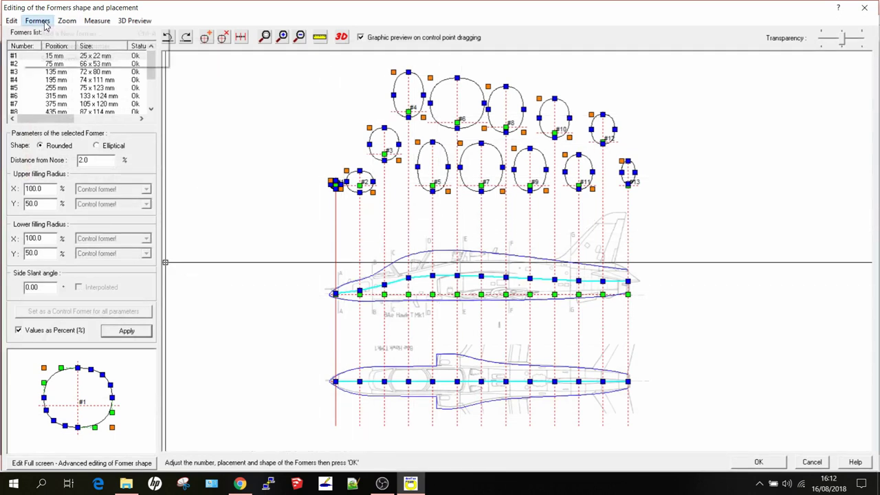
{"action": "left_click", "coordinate": [41, 33]}
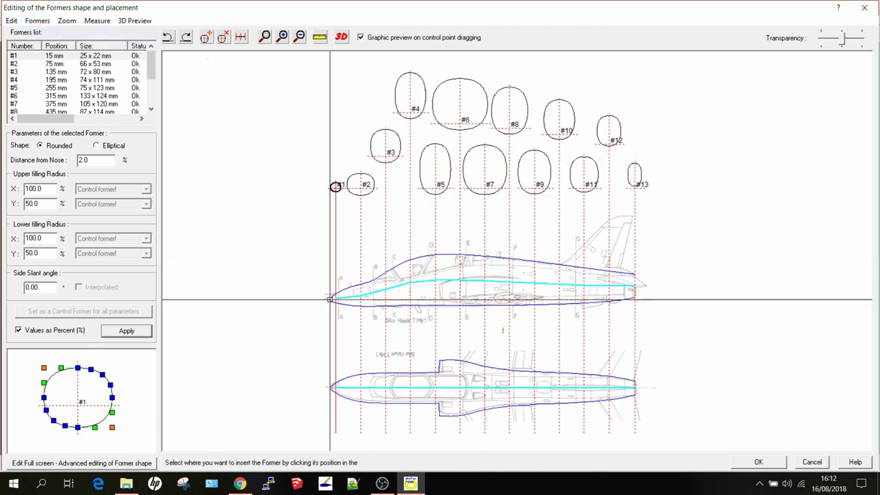
{"action": "left_click", "coordinate": [440, 299]}
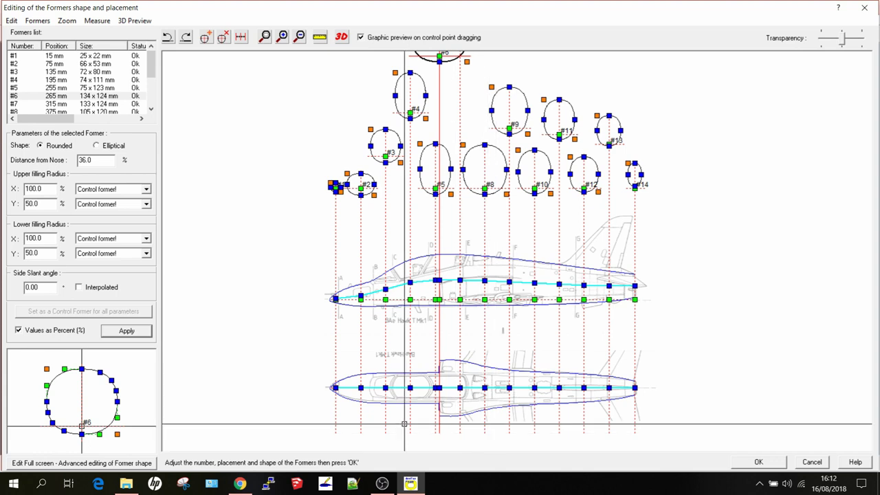
Fine-position the new former just behind the intake step at 36.0% from the nose and check it in the top view.
{"action": "scroll", "coordinate": [413, 424], "scroll_direction": "up", "scroll_amount": 8}
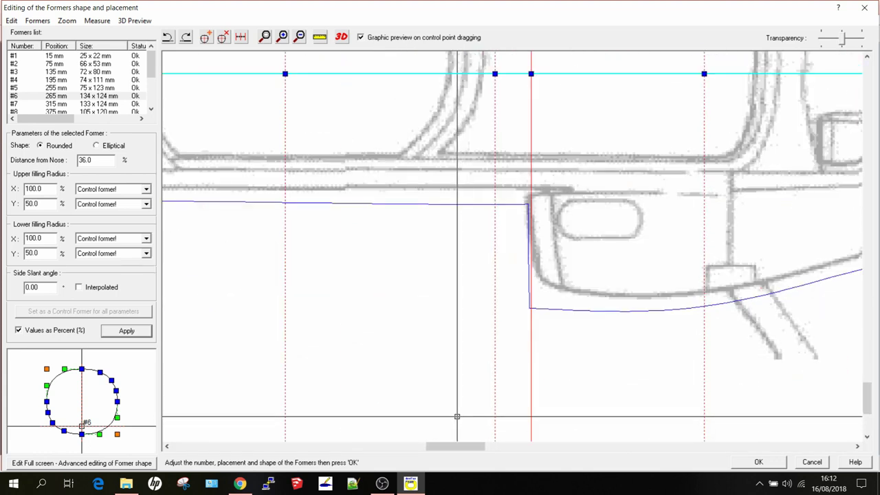
{"action": "scroll", "coordinate": [458, 416], "scroll_direction": "down", "scroll_amount": 8}
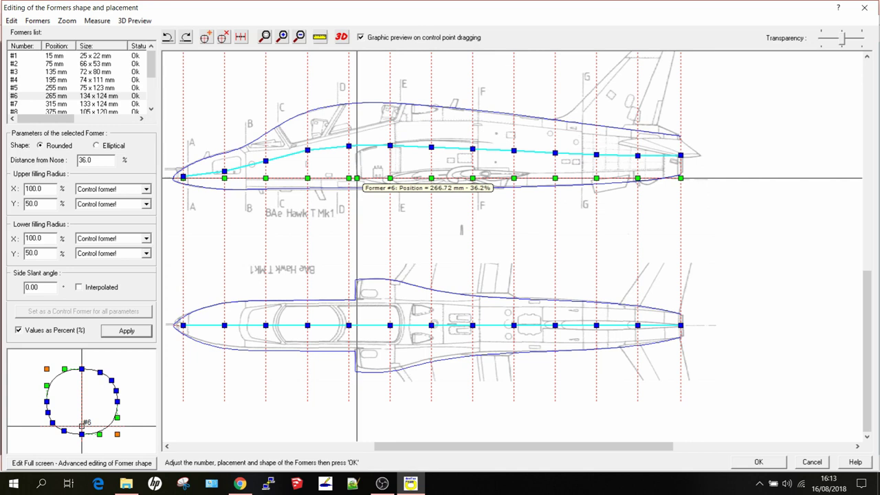
{"action": "left_click", "coordinate": [355, 178]}
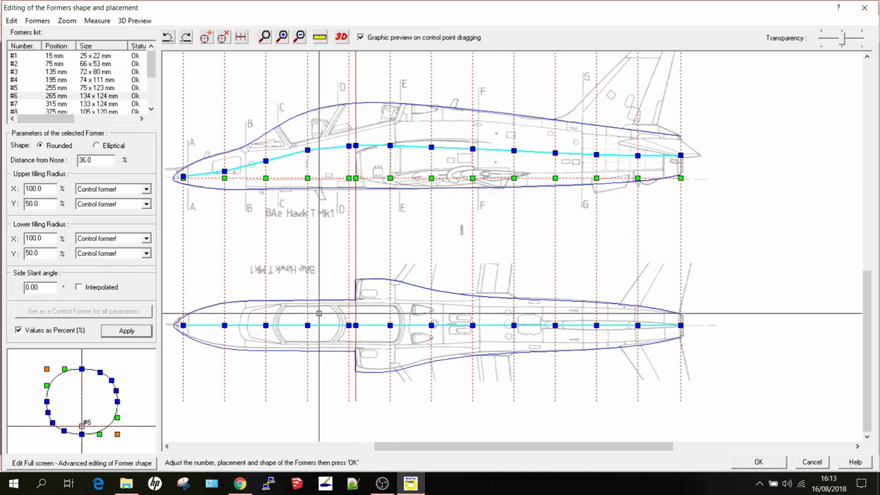
{"action": "scroll", "coordinate": [368, 357], "scroll_direction": "up", "scroll_amount": 3}
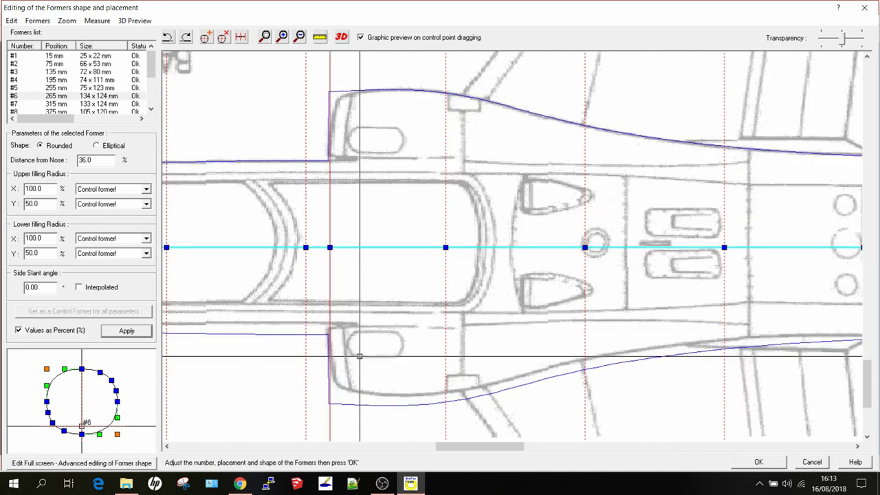
{"action": "scroll", "coordinate": [359, 356], "scroll_direction": "up", "scroll_amount": 1}
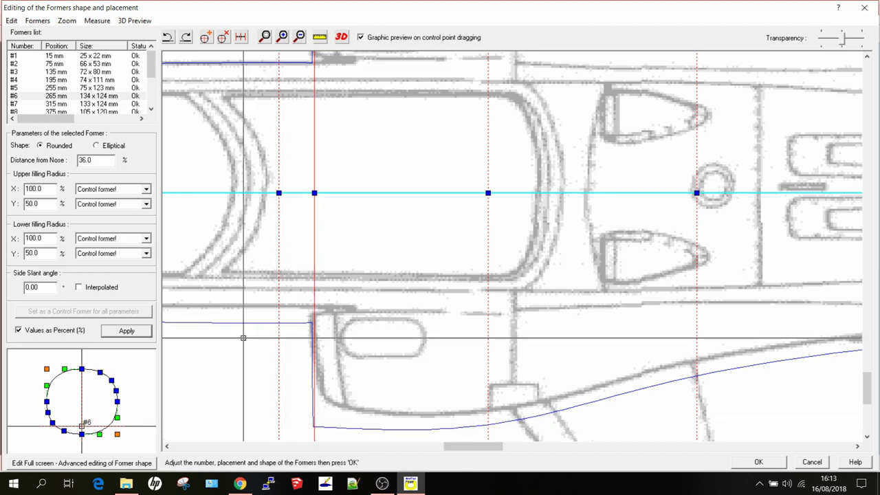
Insert a second former just ahead of the intake step, about 262 mm from the nose.
{"action": "left_click", "coordinate": [36, 20]}
{"action": "left_click", "coordinate": [49, 37]}
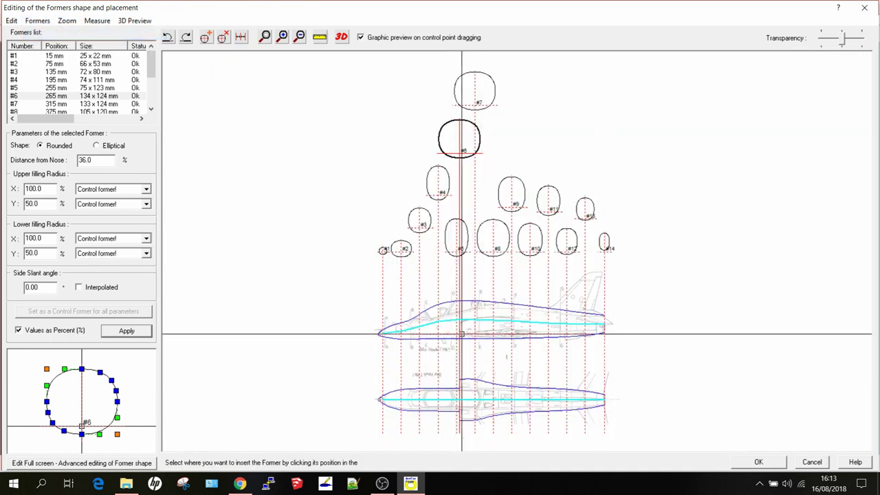
{"action": "scroll", "coordinate": [457, 335], "scroll_direction": "up", "scroll_amount": 6}
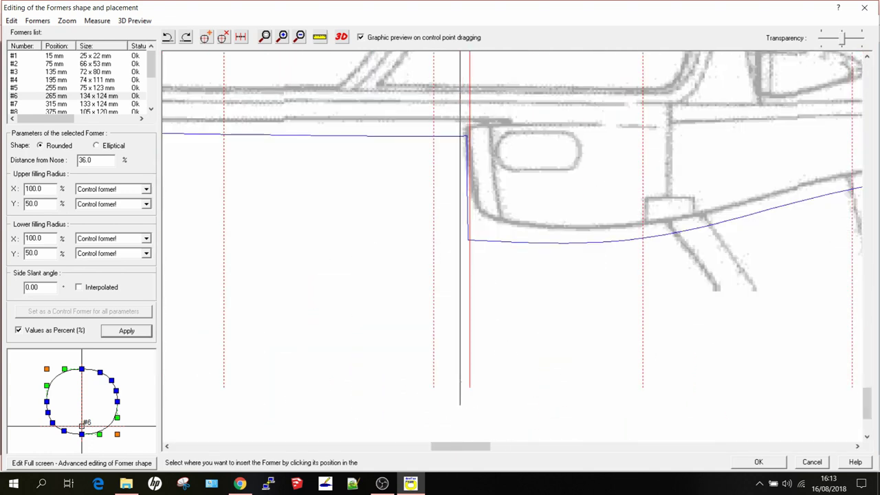
{"action": "left_click", "coordinate": [460, 382]}
{"action": "scroll", "coordinate": [492, 392], "scroll_direction": "down", "scroll_amount": 5}
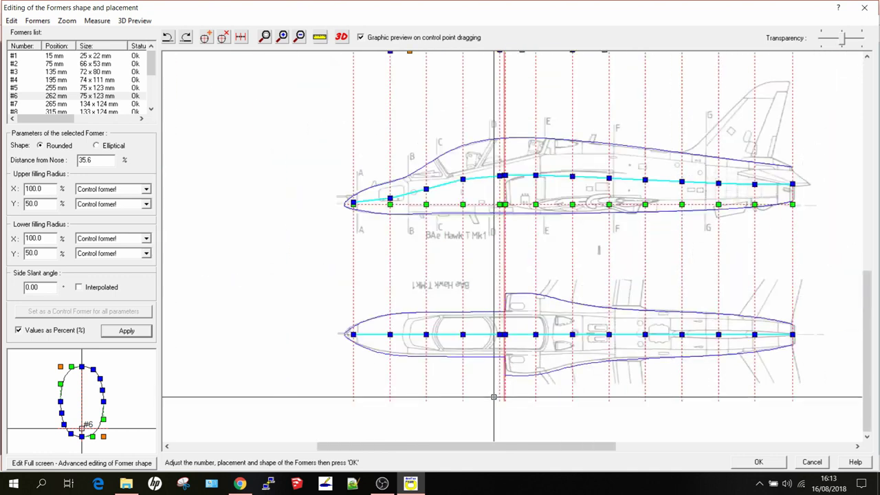
Move the former ahead of the intake aft to about 264 mm, close against the former at the intake edge.
{"action": "scroll", "coordinate": [513, 208], "scroll_direction": "up", "scroll_amount": 4}
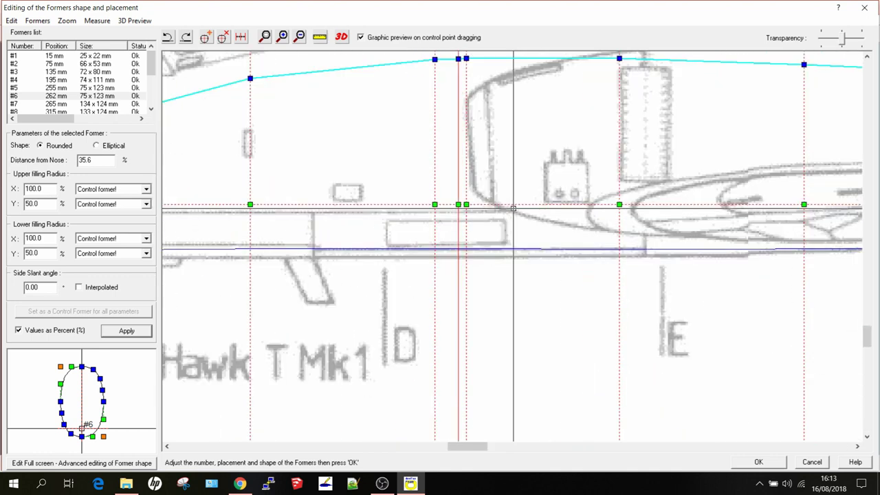
{"action": "scroll", "coordinate": [513, 207], "scroll_direction": "up", "scroll_amount": 3}
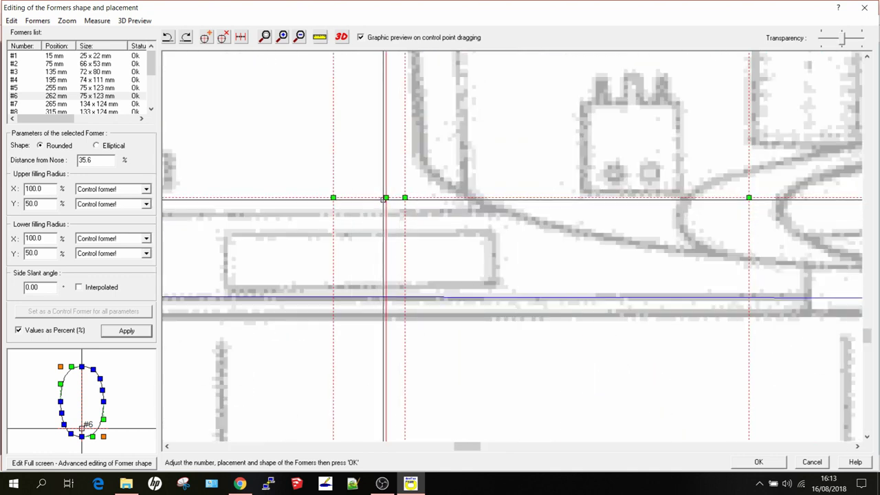
{"action": "left_click_drag", "start_coordinate": [383, 199], "coordinate": [400, 200]}
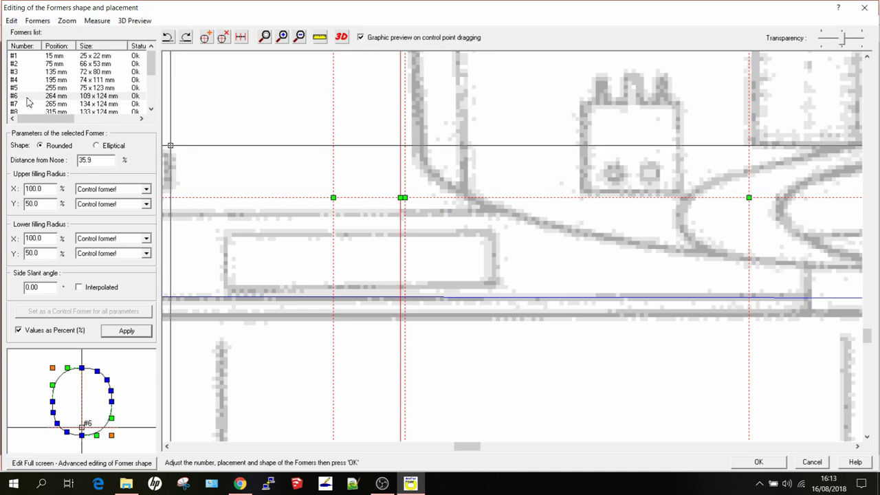
Preview the fuselage in 3D, orbit to inspect the step between the two intake formers, and close the preview.
{"action": "scroll", "coordinate": [360, 203], "scroll_direction": "down", "scroll_amount": 6}
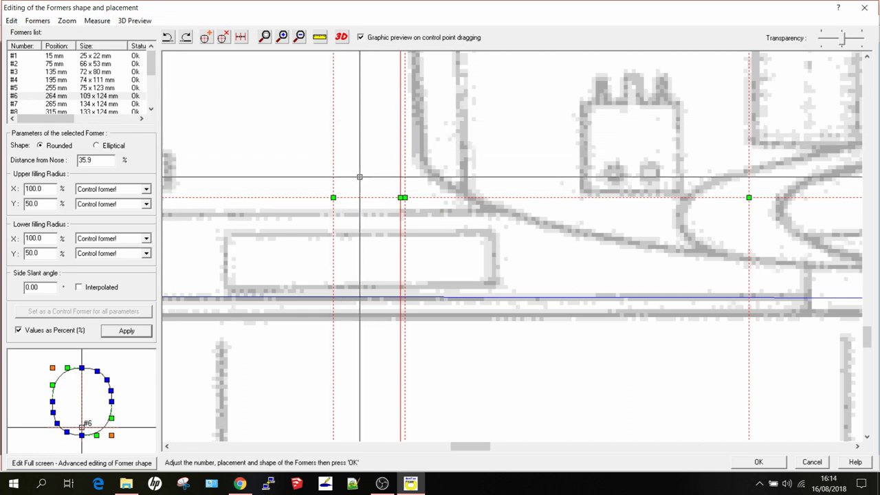
{"action": "scroll", "coordinate": [360, 204], "scroll_direction": "up", "scroll_amount": 2}
{"action": "scroll", "coordinate": [360, 172], "scroll_direction": "down", "scroll_amount": 5}
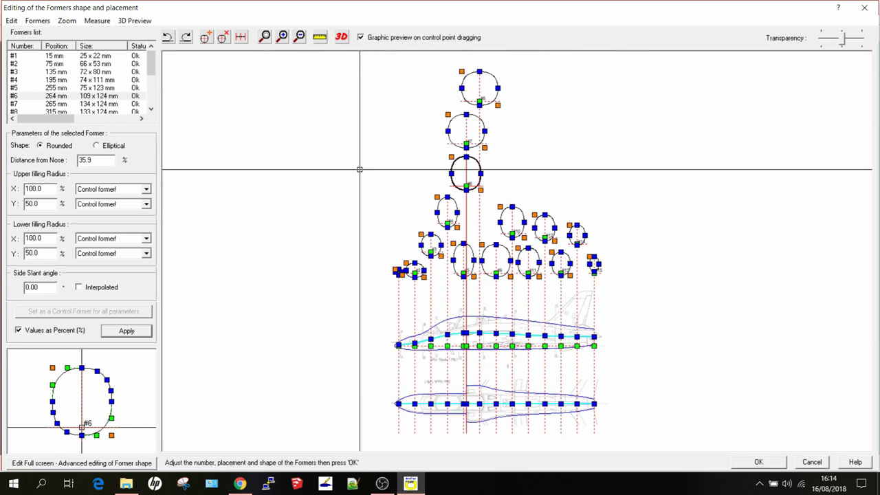
{"action": "left_click", "coordinate": [342, 38]}
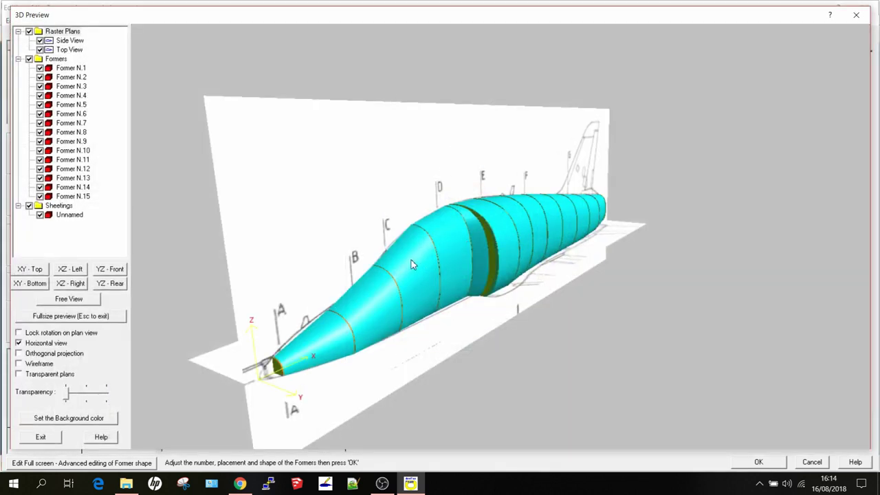
{"action": "left_click_drag", "start_coordinate": [413, 265], "coordinate": [421, 400]}
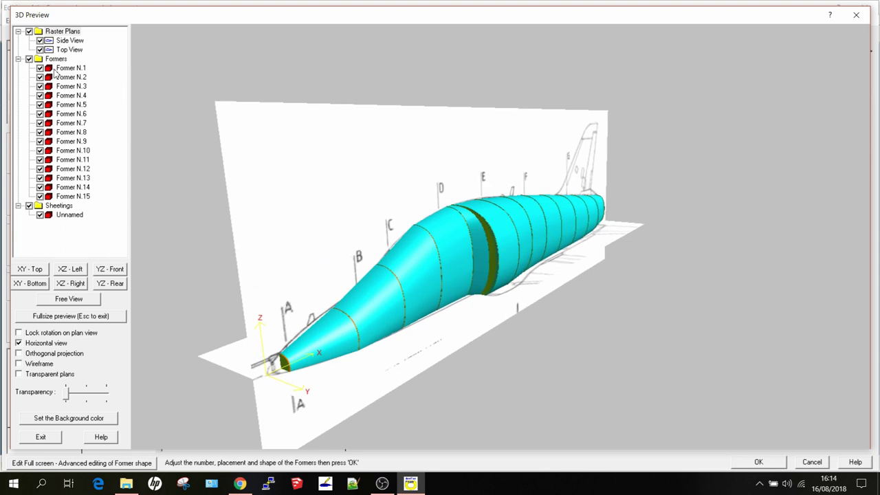
{"action": "left_click_drag", "start_coordinate": [281, 121], "coordinate": [402, 234]}
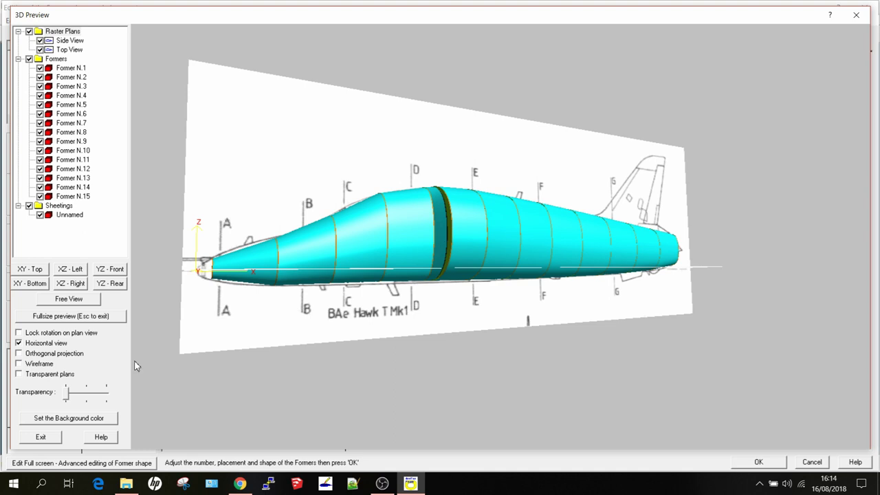
{"action": "left_click", "coordinate": [42, 438]}
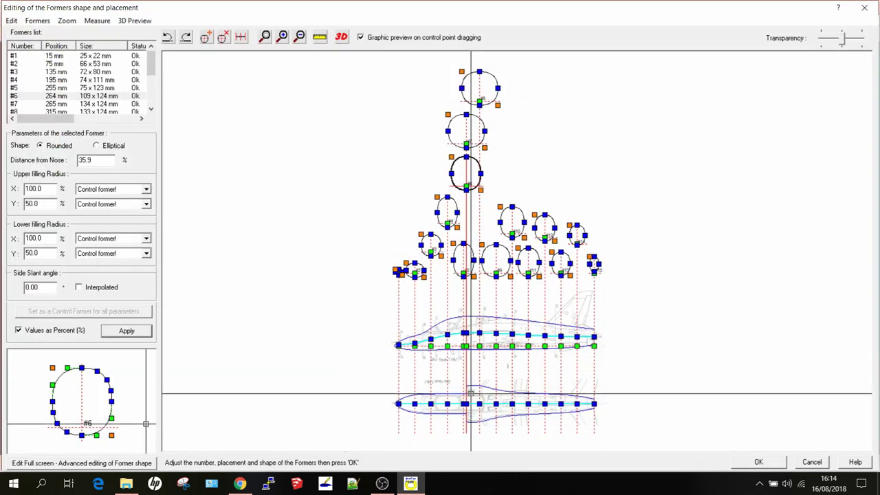
Check the two formers at the intake step against the intake edge in the side and top views.
{"action": "scroll", "coordinate": [483, 387], "scroll_direction": "up", "scroll_amount": 3}
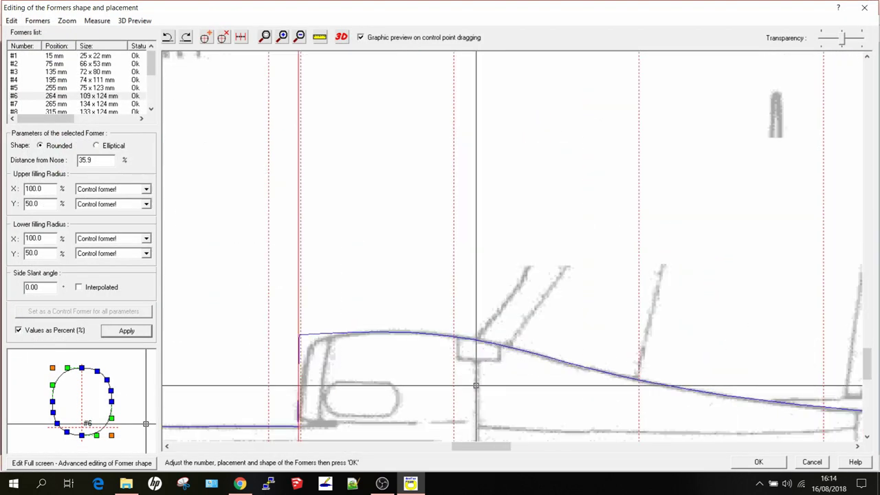
{"action": "scroll", "coordinate": [192, 433], "scroll_direction": "down", "scroll_amount": 2}
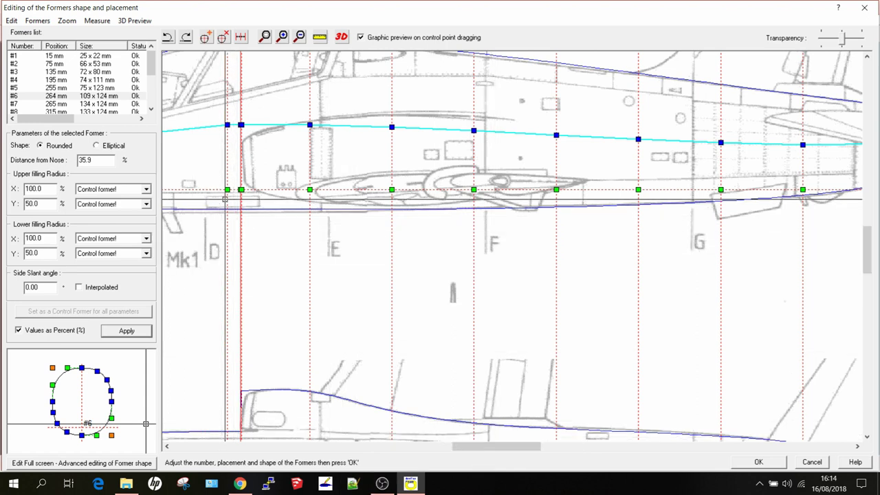
{"action": "scroll", "coordinate": [236, 206], "scroll_direction": "up", "scroll_amount": 3}
{"action": "scroll", "coordinate": [237, 204], "scroll_direction": "up", "scroll_amount": 2}
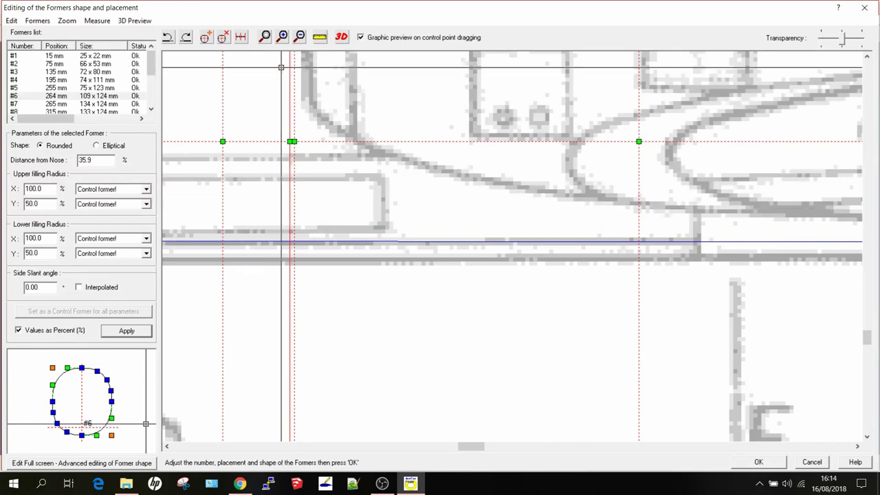
{"action": "scroll", "coordinate": [312, 151], "scroll_direction": "down", "scroll_amount": 4}
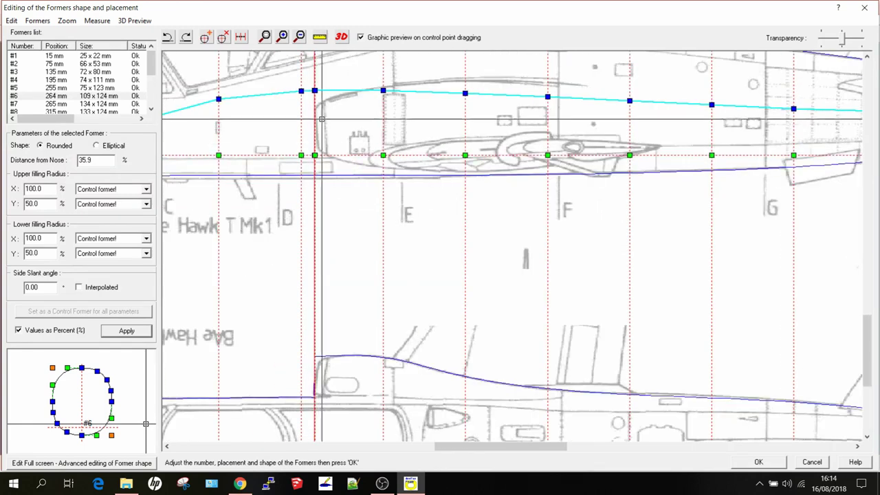
{"action": "scroll", "coordinate": [316, 152], "scroll_direction": "up", "scroll_amount": 3}
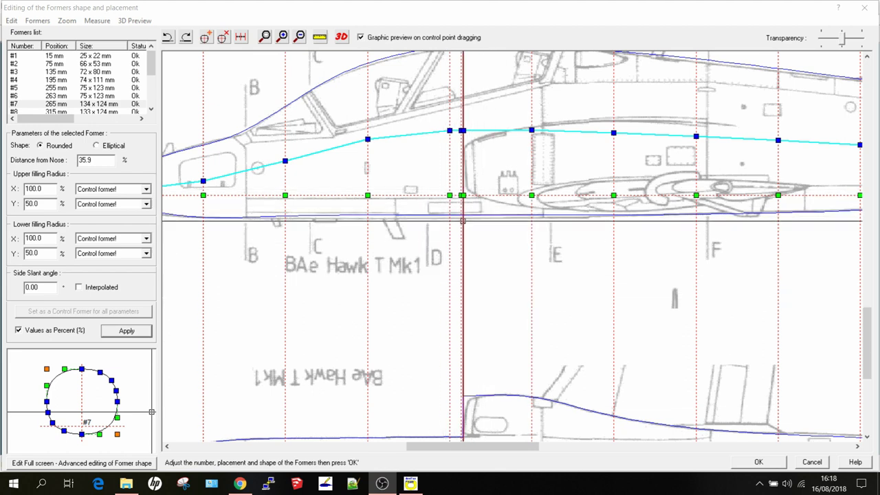
Preview the fuselage in 3D with the raster plans hidden, orbit around the intake step, and close the preview.
{"action": "left_click", "coordinate": [341, 38]}
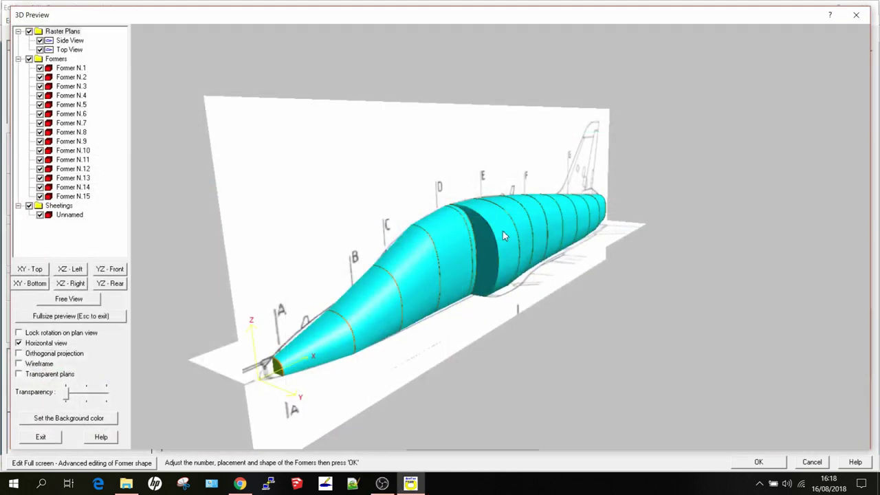
{"action": "left_click_drag", "start_coordinate": [405, 171], "coordinate": [600, 148]}
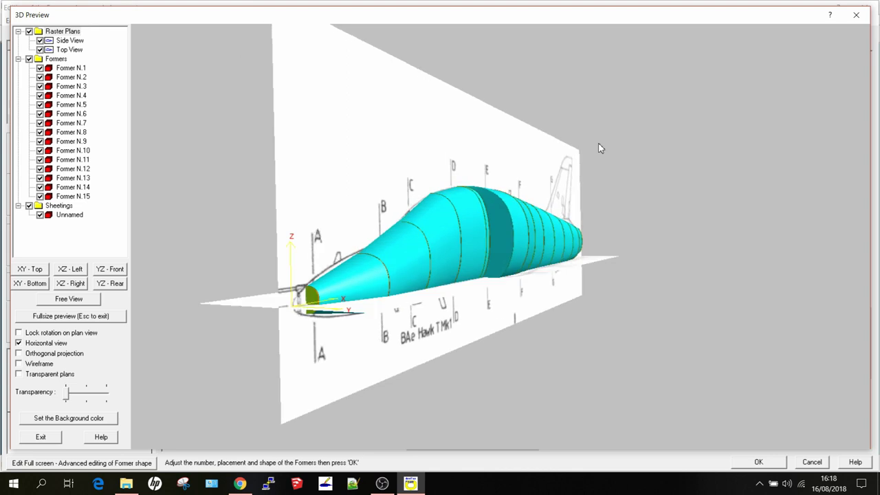
{"action": "left_click", "coordinate": [29, 32]}
{"action": "left_click_drag", "start_coordinate": [495, 96], "coordinate": [563, 134]}
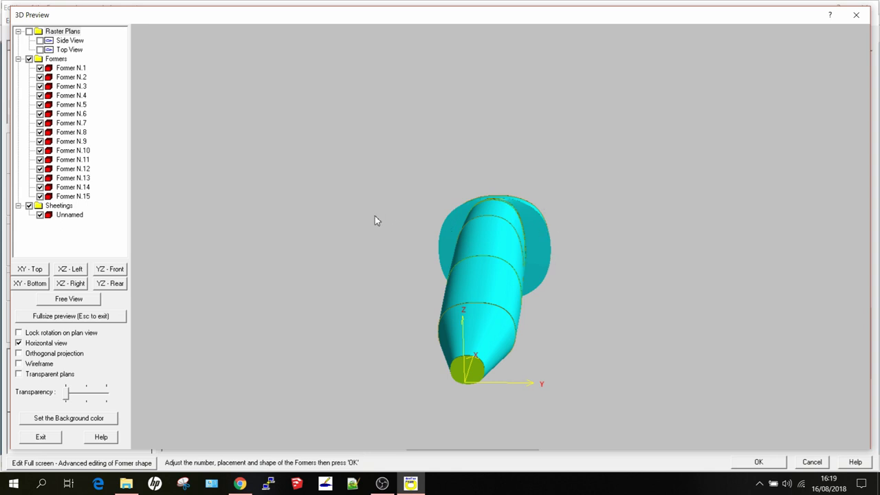
{"action": "left_click", "coordinate": [40, 438]}
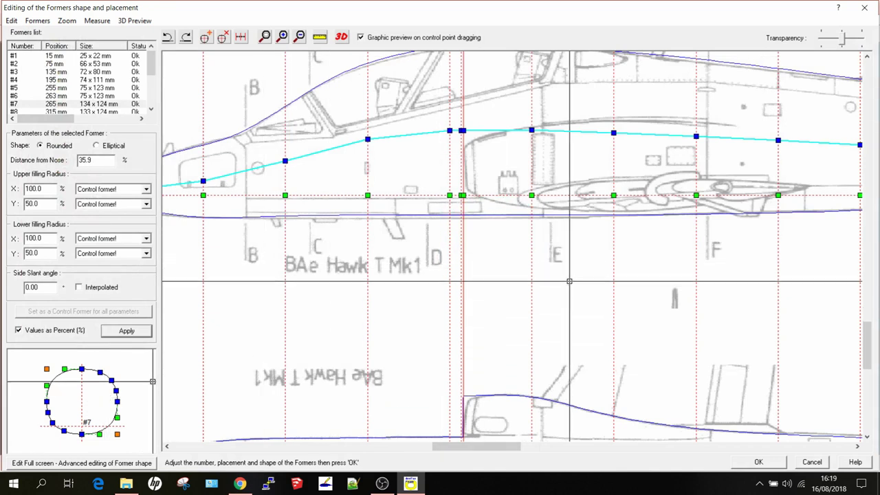
Open former #7, just behind the intake step, for full-screen advanced shape editing.
{"action": "scroll", "coordinate": [422, 222], "scroll_direction": "up", "scroll_amount": 1}
{"action": "scroll", "coordinate": [419, 229], "scroll_direction": "down", "scroll_amount": 3}
{"action": "scroll", "coordinate": [419, 228], "scroll_direction": "down", "scroll_amount": 2}
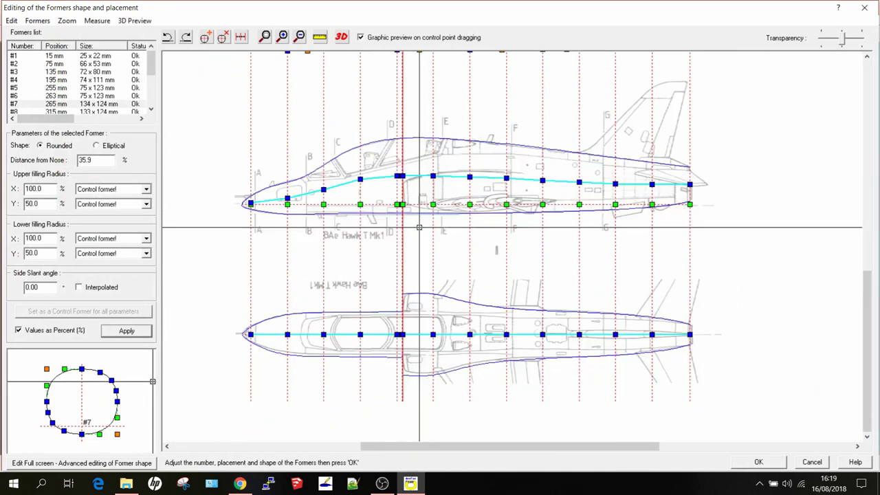
{"action": "scroll", "coordinate": [483, 290], "scroll_direction": "up", "scroll_amount": 2}
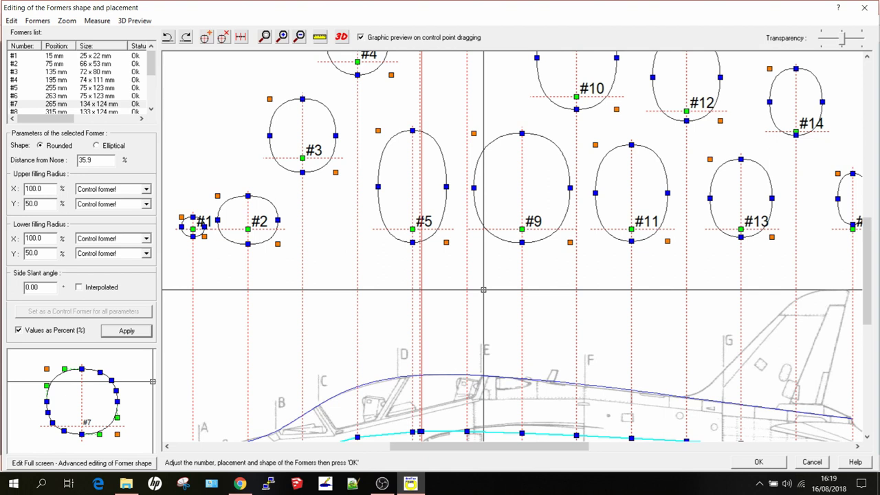
{"action": "scroll", "coordinate": [483, 290], "scroll_direction": "down", "scroll_amount": 2}
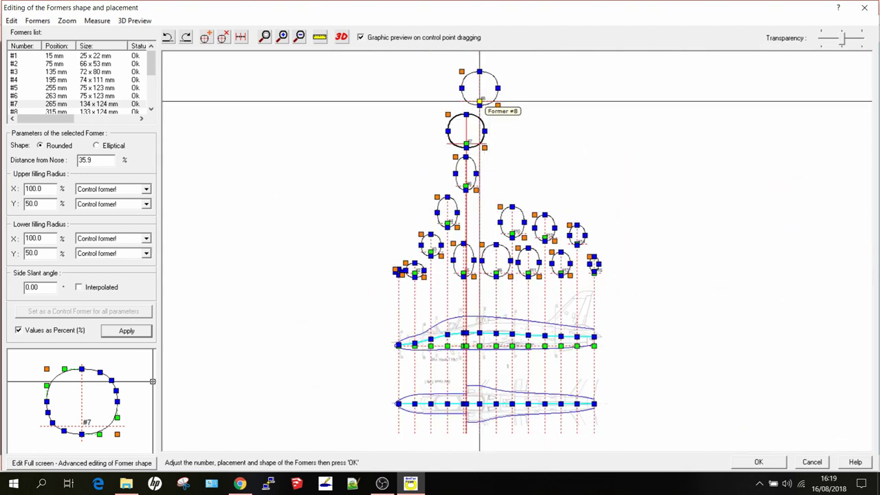
{"action": "scroll", "coordinate": [480, 101], "scroll_direction": "up", "scroll_amount": 3}
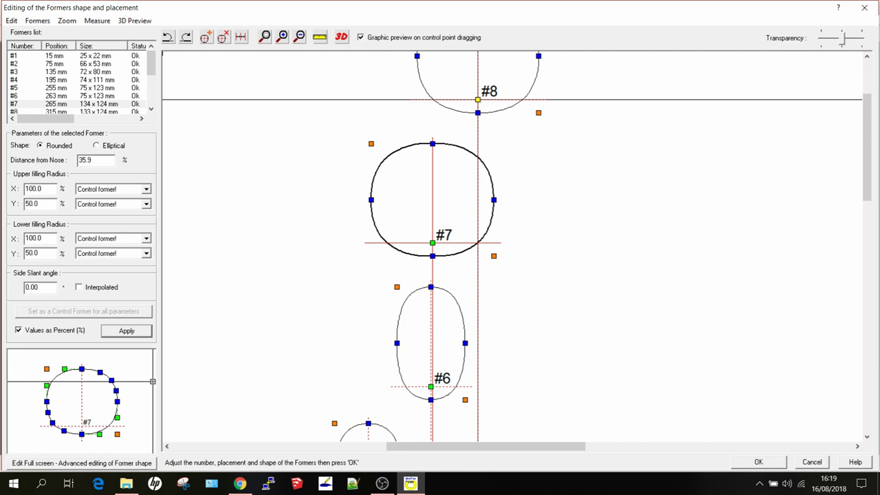
{"action": "scroll", "coordinate": [478, 100], "scroll_direction": "down", "scroll_amount": 3}
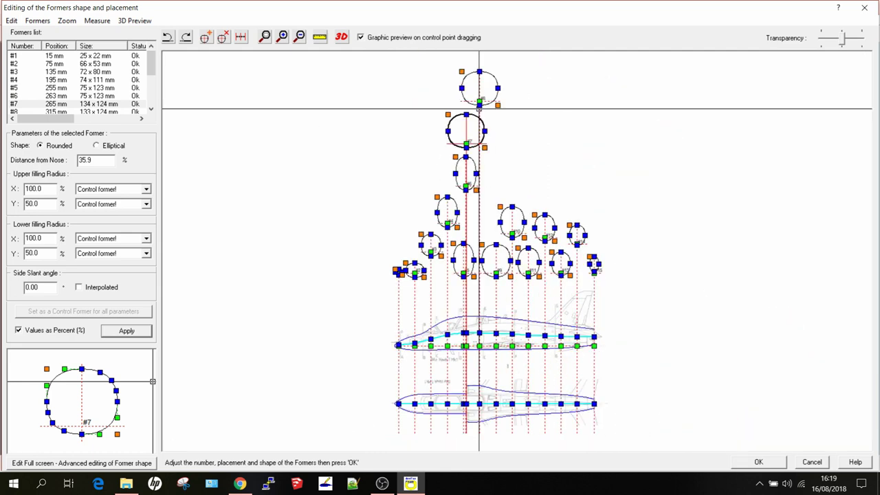
{"action": "left_click", "coordinate": [15, 113]}
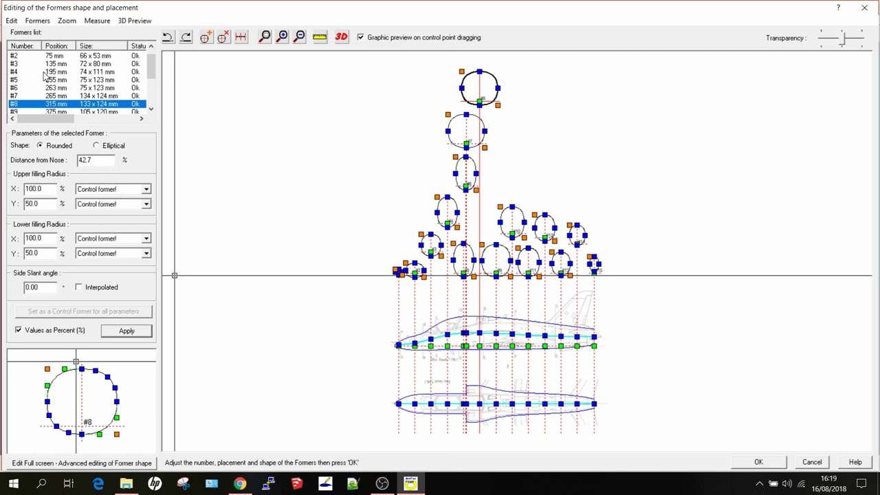
{"action": "left_click", "coordinate": [17, 96]}
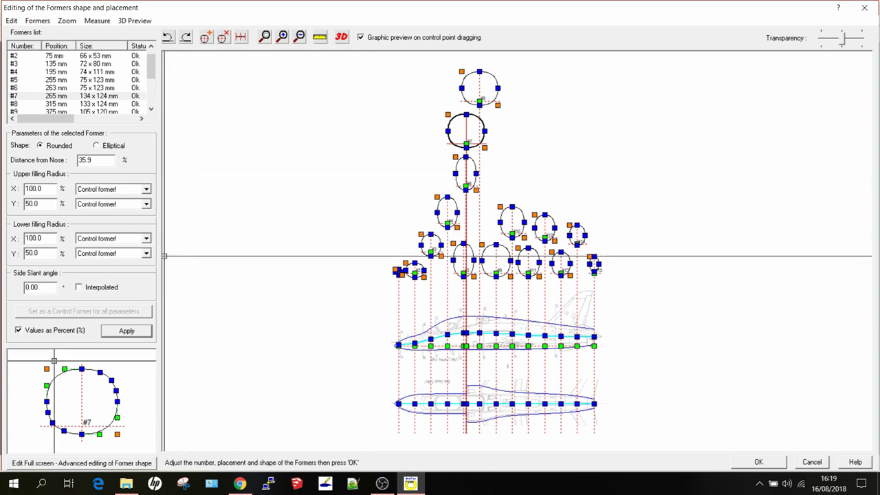
{"action": "left_click", "coordinate": [87, 465]}
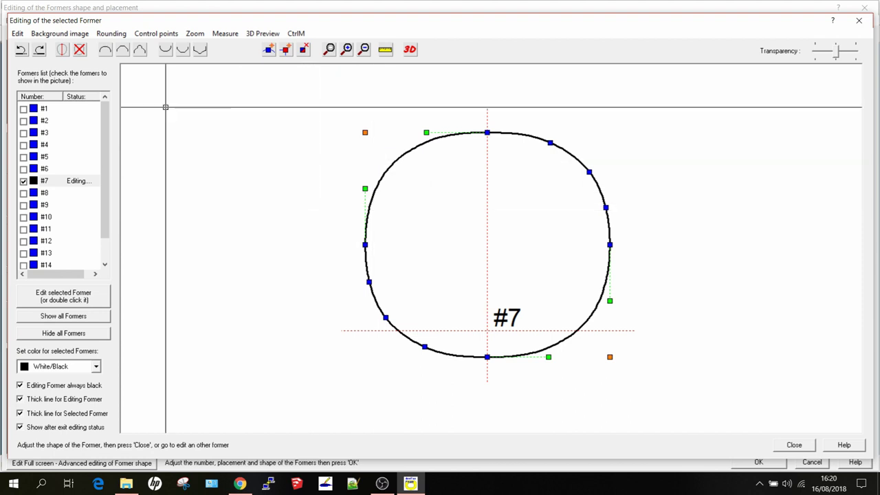
Load bae-hawk.gif from the BAE Hawk folder in the Google Drive plans as the background image for former #7.
{"action": "left_click", "coordinate": [60, 33]}
{"action": "left_click", "coordinate": [76, 43]}
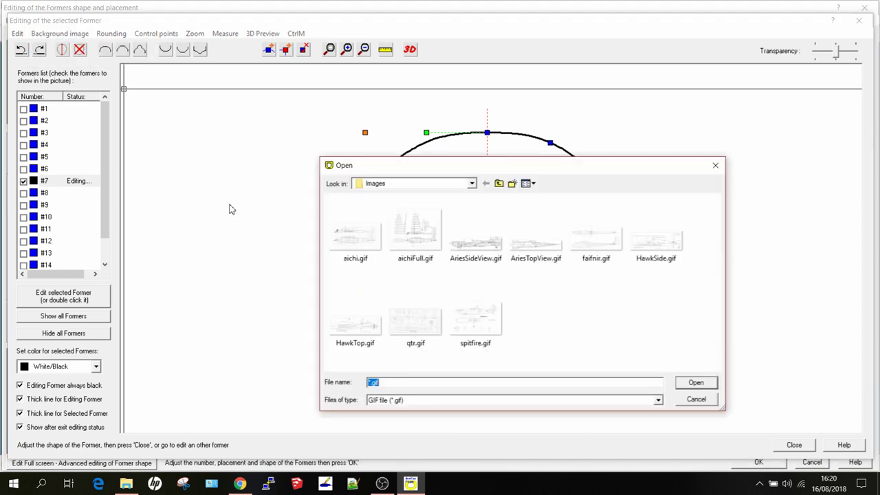
{"action": "left_click", "coordinate": [472, 183]}
{"action": "left_click", "coordinate": [383, 223]}
{"action": "double_click", "coordinate": [345, 281]}
{"action": "scroll", "coordinate": [643, 313], "scroll_direction": "down", "scroll_amount": 5}
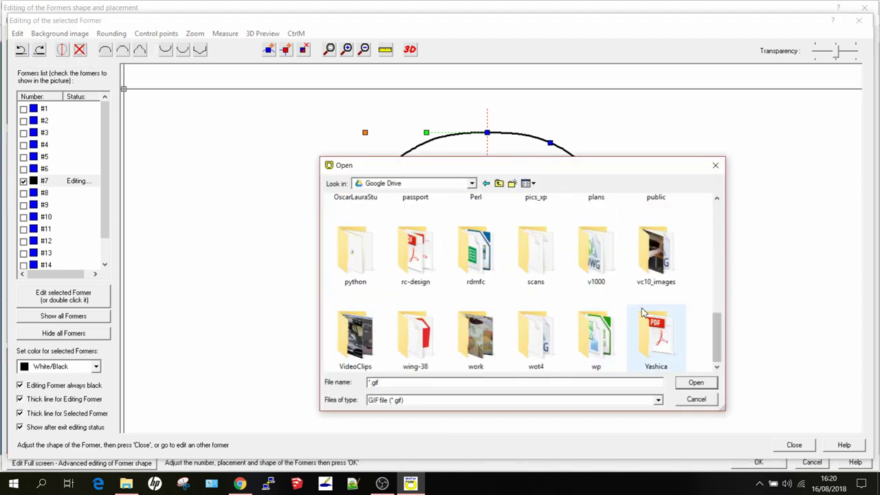
{"action": "scroll", "coordinate": [643, 312], "scroll_direction": "up", "scroll_amount": 3}
{"action": "scroll", "coordinate": [643, 313], "scroll_direction": "down", "scroll_amount": 2}
{"action": "double_click", "coordinate": [596, 248]}
{"action": "double_click", "coordinate": [354, 208]}
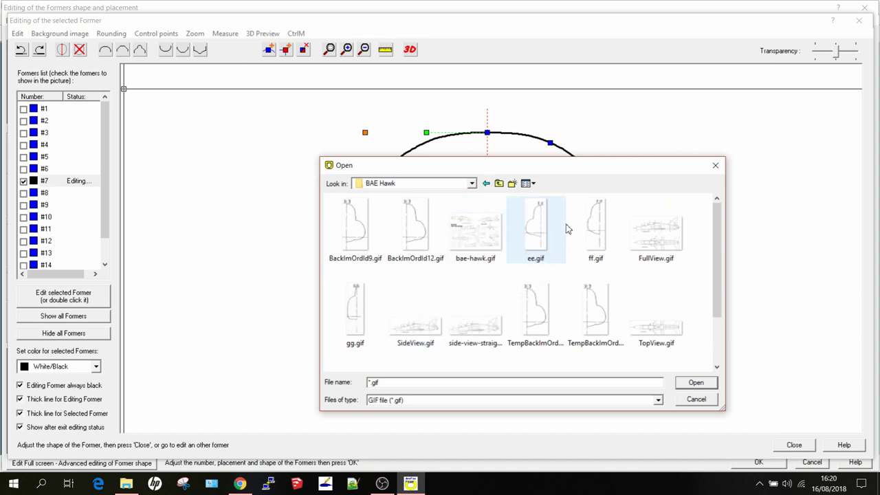
{"action": "left_click", "coordinate": [466, 237]}
{"action": "left_click", "coordinate": [696, 383]}
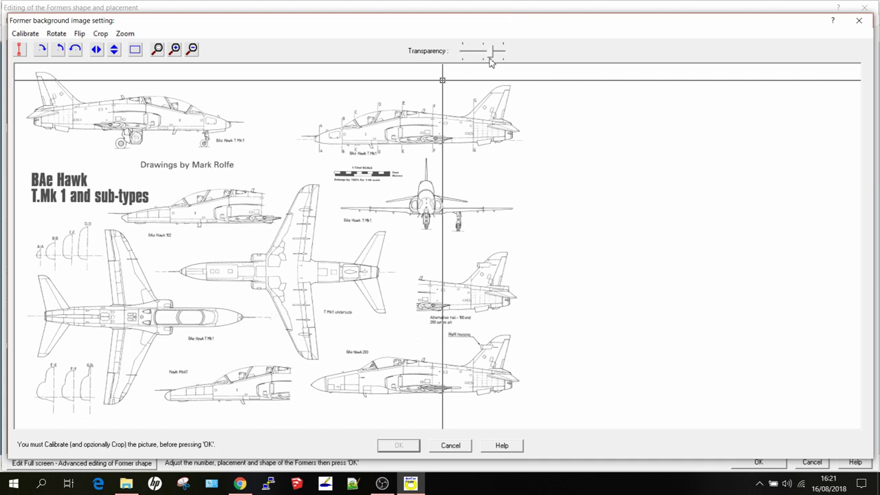
Crop the background drawing to the E-E half section and flip it horizontally.
{"action": "left_click", "coordinate": [503, 60]}
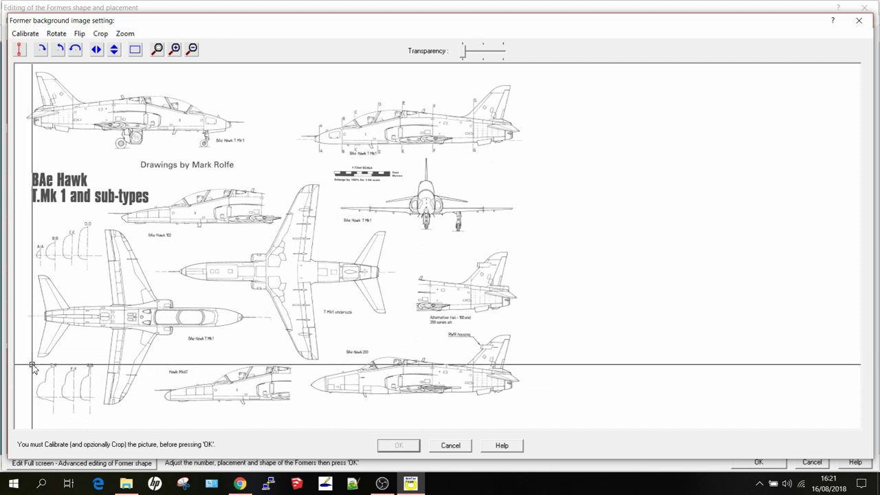
{"action": "left_click", "coordinate": [136, 52]}
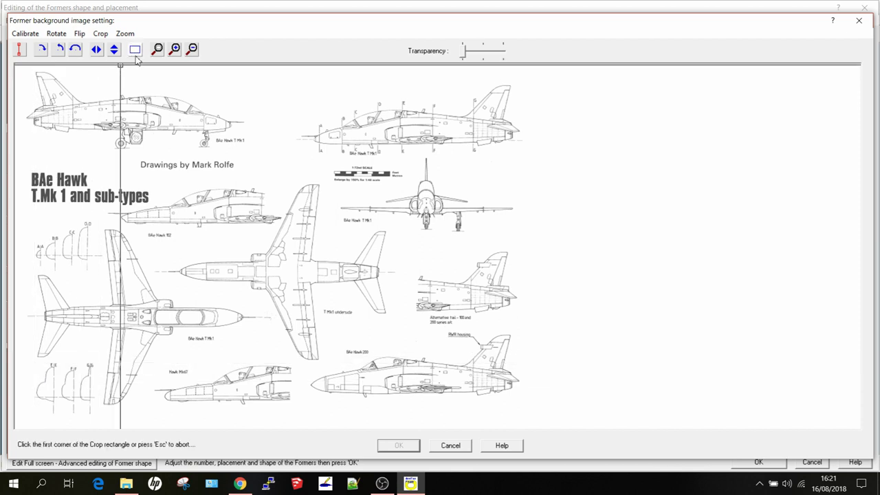
{"action": "left_click", "coordinate": [26, 361]}
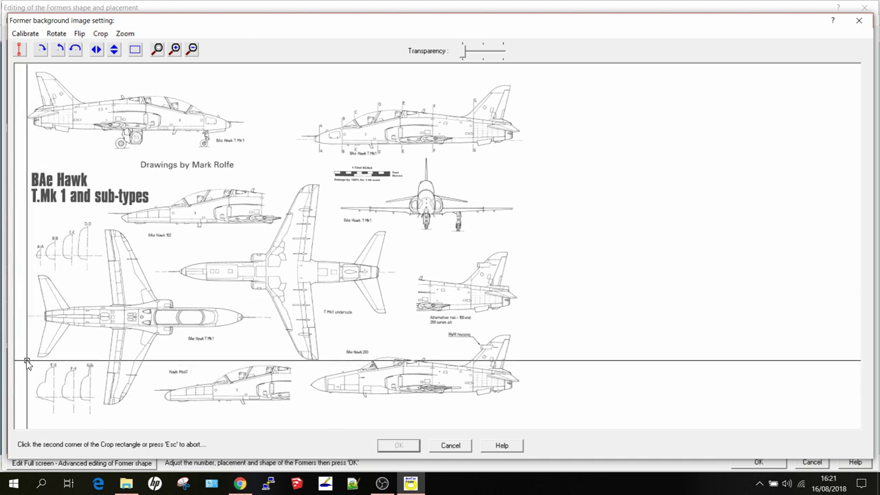
{"action": "left_click", "coordinate": [58, 411]}
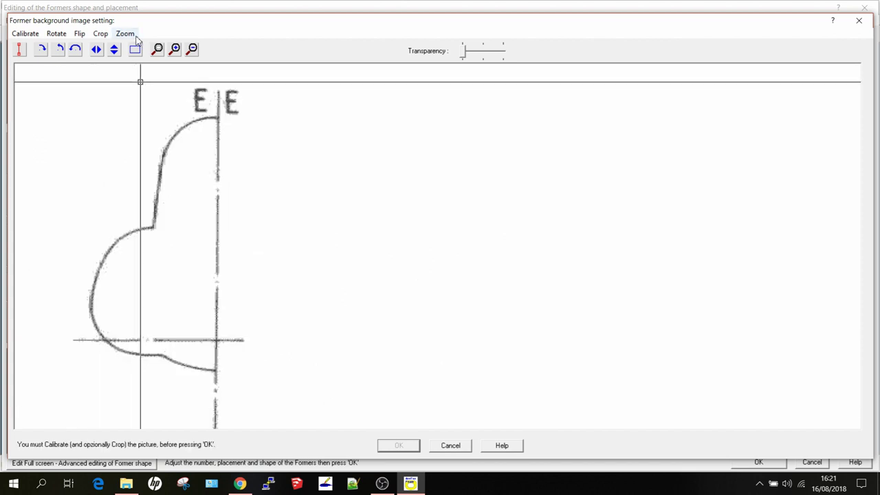
{"action": "left_click", "coordinate": [96, 52]}
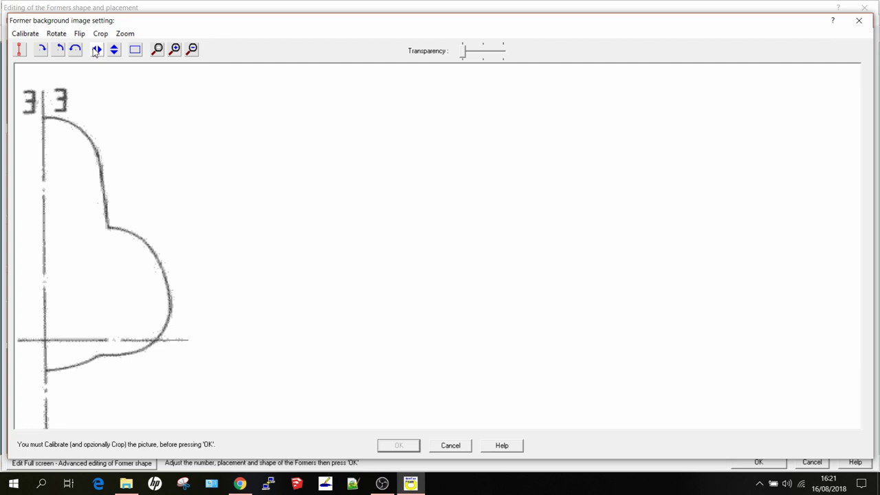
Calibrate the E-E section image by its upper and lower points on the vertical axis and accept the background.
{"action": "left_click", "coordinate": [20, 49]}
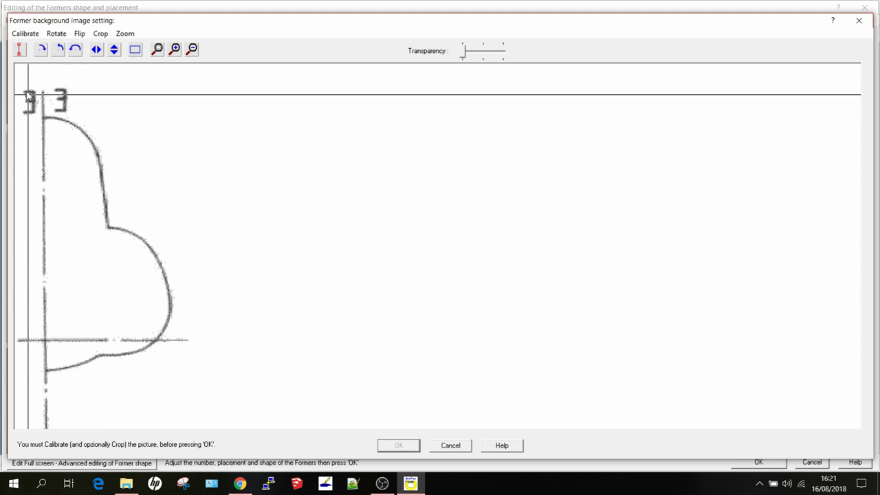
{"action": "left_click", "coordinate": [20, 49]}
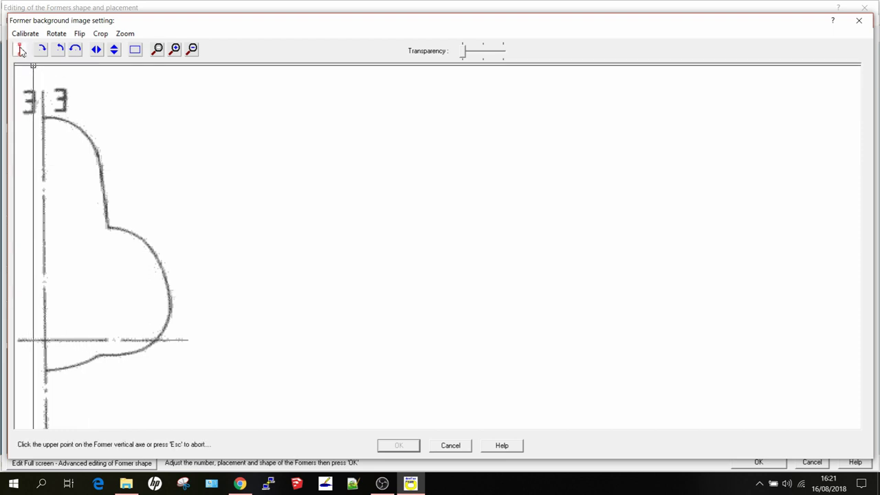
{"action": "left_click", "coordinate": [41, 118]}
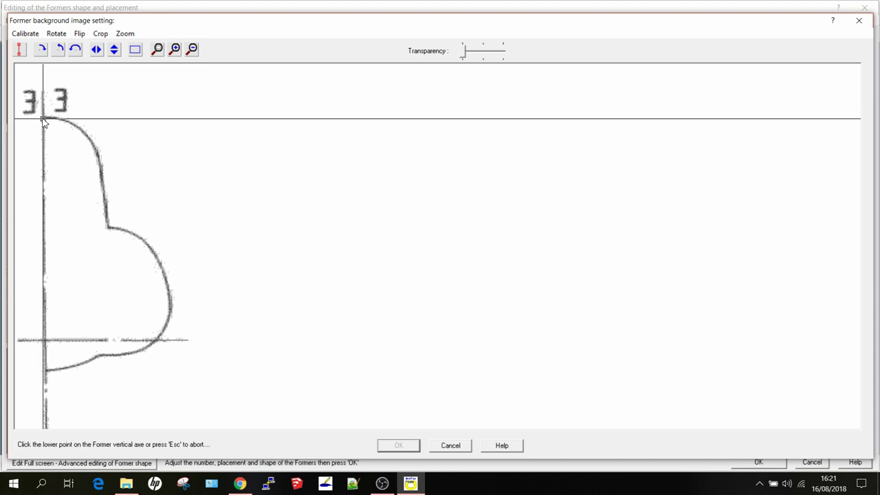
{"action": "left_click", "coordinate": [45, 370]}
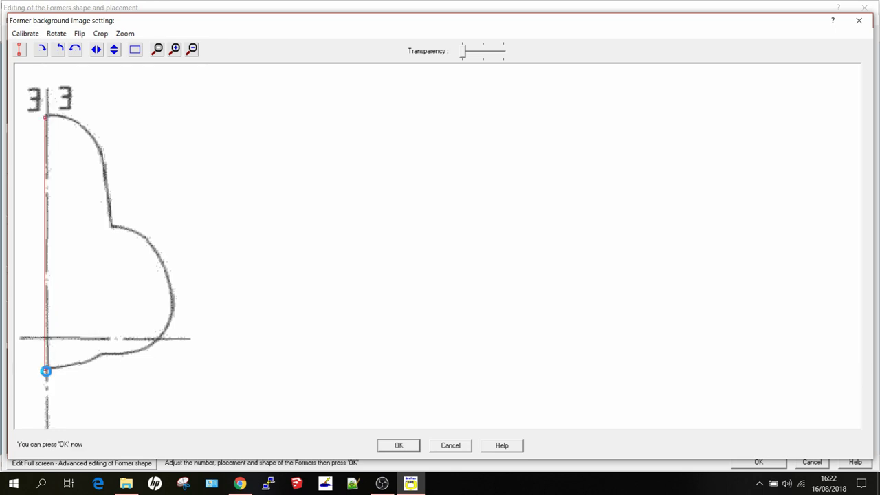
{"action": "left_click", "coordinate": [399, 446]}
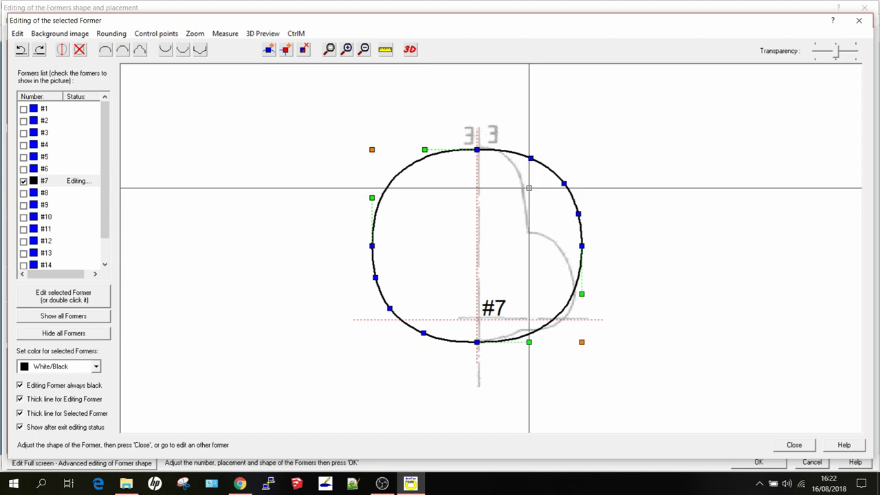
Move the upper control points of former #7 onto the narrow upper curve of the E-E section outline, down to the intake notch.
{"action": "left_click", "coordinate": [531, 158]}
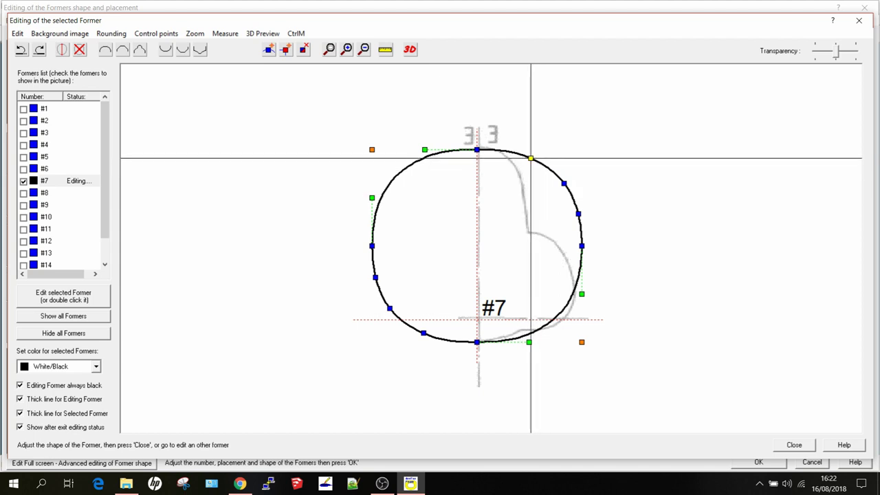
{"action": "left_click_drag", "start_coordinate": [531, 158], "coordinate": [504, 154]}
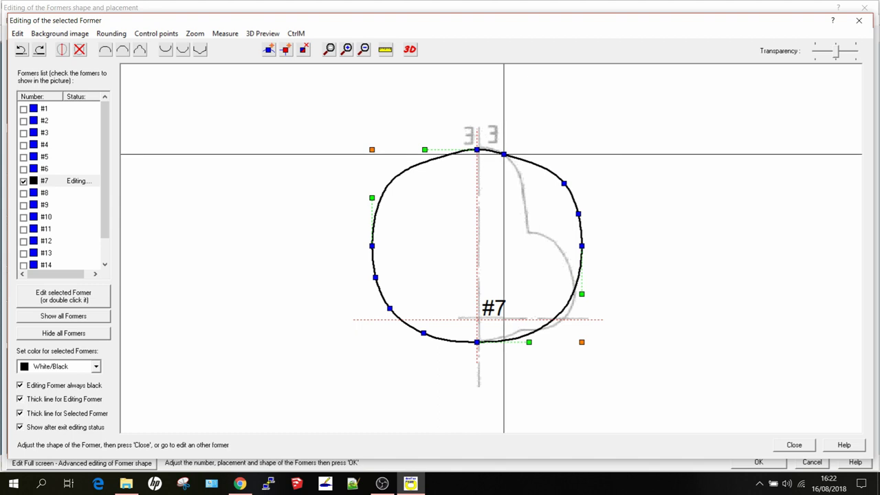
{"action": "left_click", "coordinate": [564, 183]}
{"action": "left_click_drag", "start_coordinate": [563, 183], "coordinate": [528, 191]}
{"action": "left_click_drag", "start_coordinate": [504, 154], "coordinate": [516, 170]}
{"action": "left_click_drag", "start_coordinate": [576, 214], "coordinate": [532, 230]}
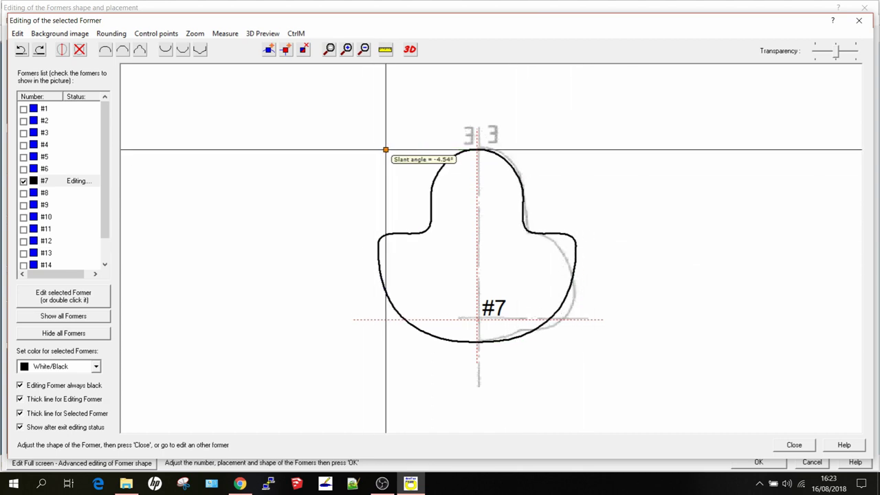
Adjust former #7's lower control points and slant handles to the E-E section's intake bulge and belly, and finish editing the former.
{"action": "left_click_drag", "start_coordinate": [372, 278], "coordinate": [573, 293]}
{"action": "left_click_drag", "start_coordinate": [388, 311], "coordinate": [392, 309]}
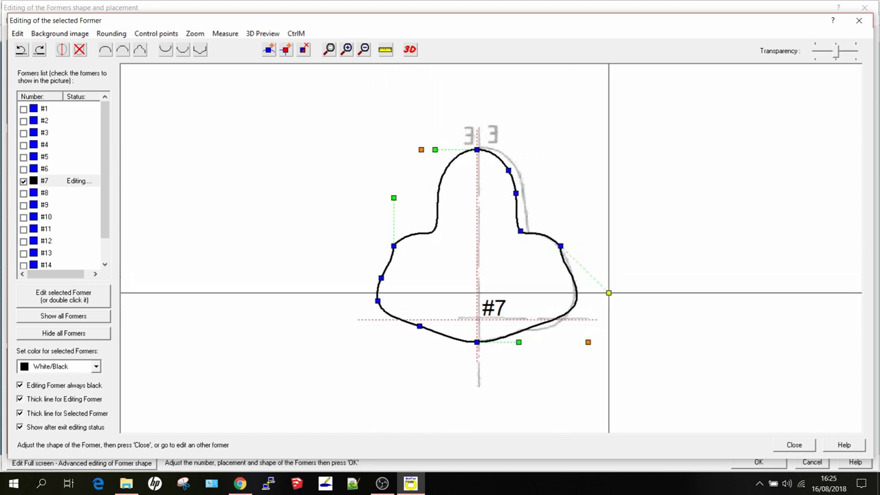
{"action": "left_click_drag", "start_coordinate": [421, 149], "coordinate": [400, 150]}
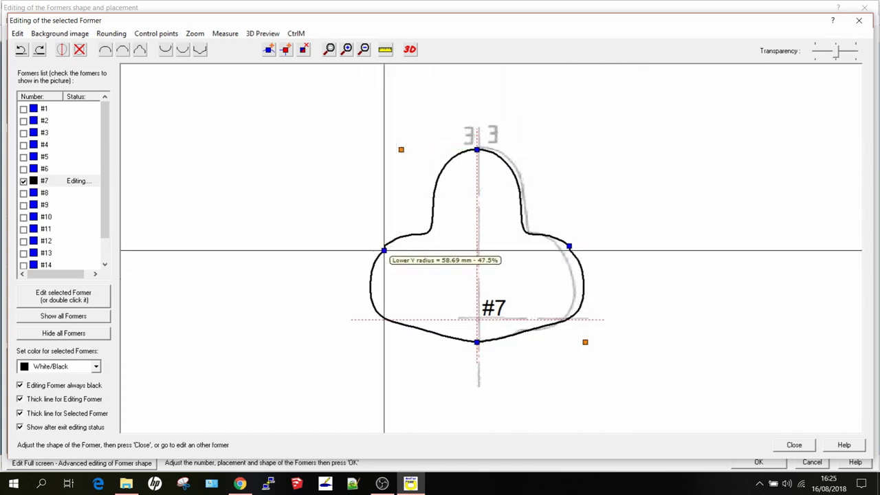
{"action": "left_click_drag", "start_coordinate": [585, 342], "coordinate": [588, 341]}
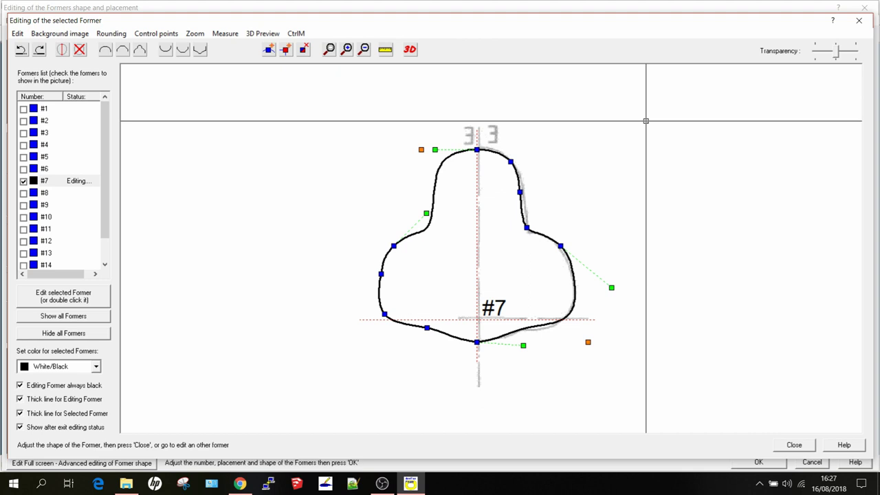
{"action": "left_click", "coordinate": [794, 445]}
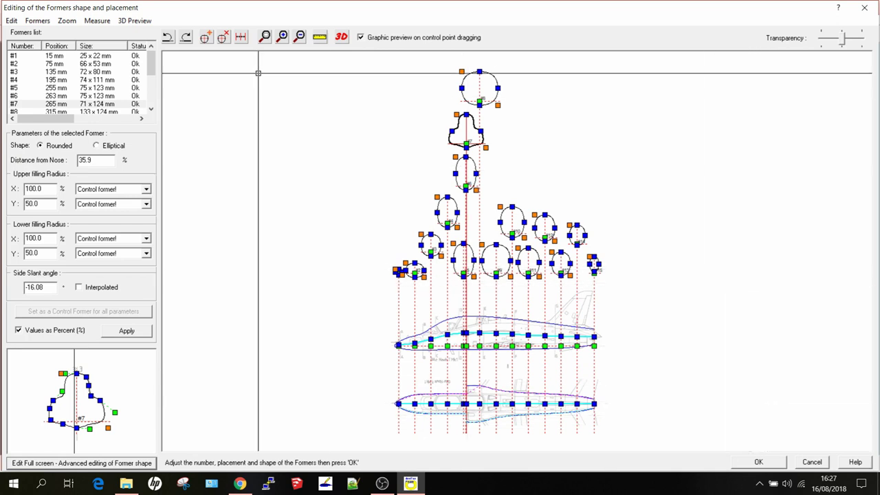
Examine the fuselage and its intake step from several angles in the 3D preview.
{"action": "left_click", "coordinate": [341, 39]}
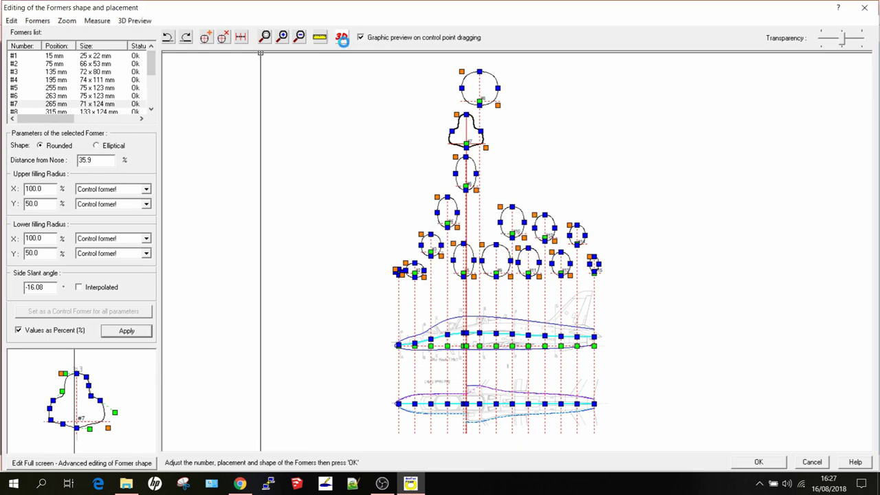
{"action": "left_click_drag", "start_coordinate": [345, 53], "coordinate": [365, 198]}
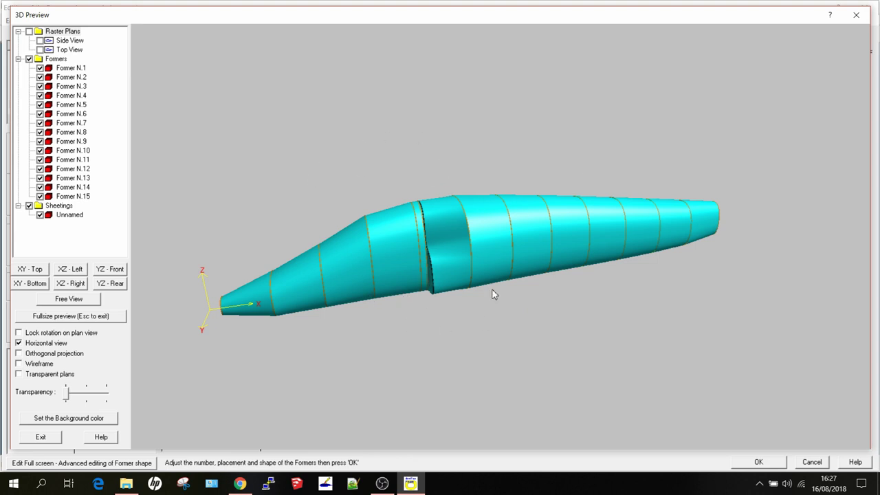
{"action": "left_click_drag", "start_coordinate": [264, 349], "coordinate": [872, 375]}
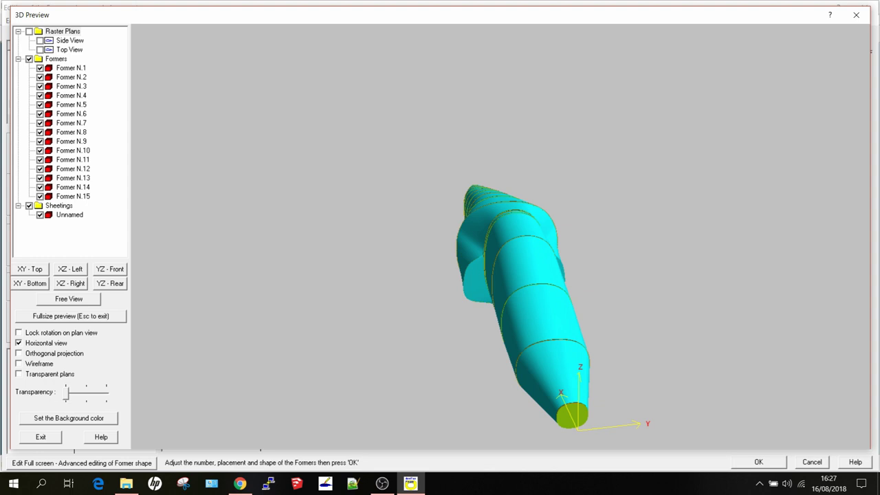
{"action": "left_click_drag", "start_coordinate": [610, 385], "coordinate": [737, 377]}
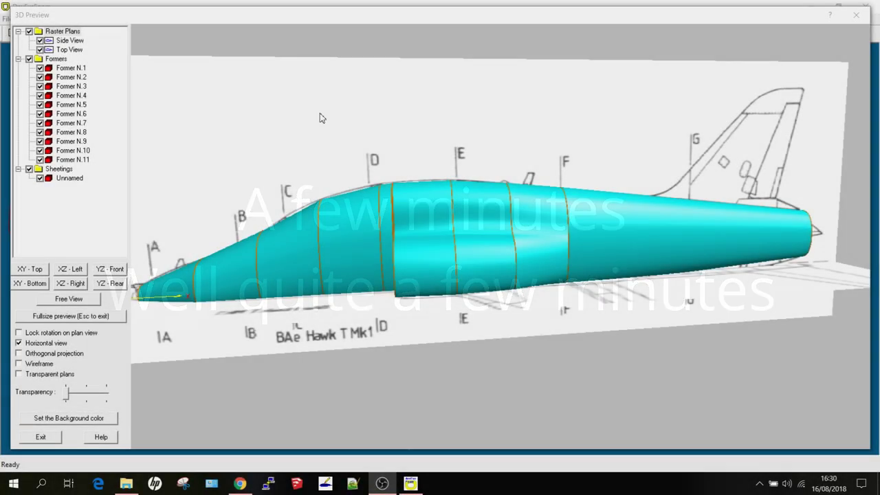
{"action": "left_click_drag", "start_coordinate": [426, 227], "coordinate": [478, 217]}
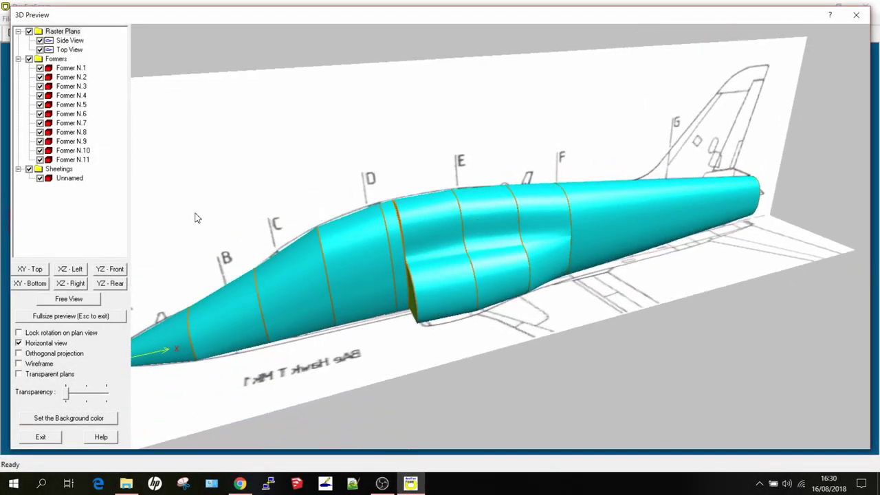
{"action": "left_click", "coordinate": [42, 437]}
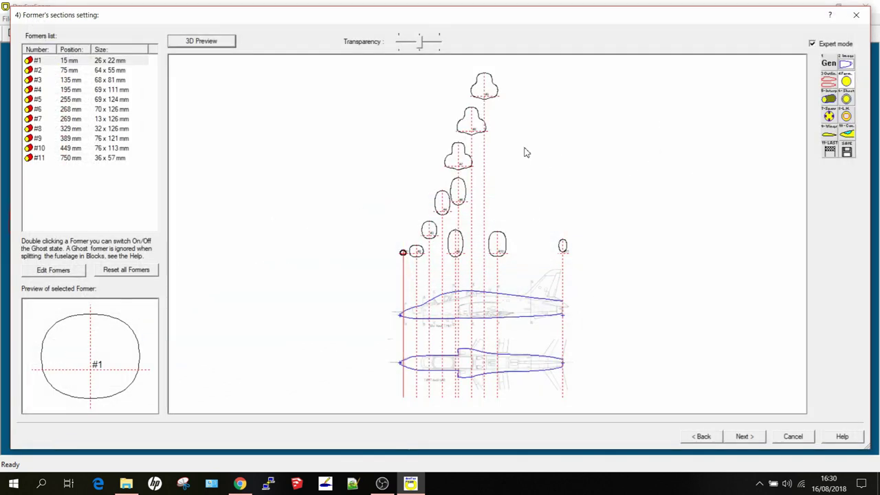
Open the formers for editing and review the shape of former #8 in full-screen advanced editing.
{"action": "left_click_drag", "start_coordinate": [476, 130], "coordinate": [220, 246]}
{"action": "left_click", "coordinate": [74, 272]}
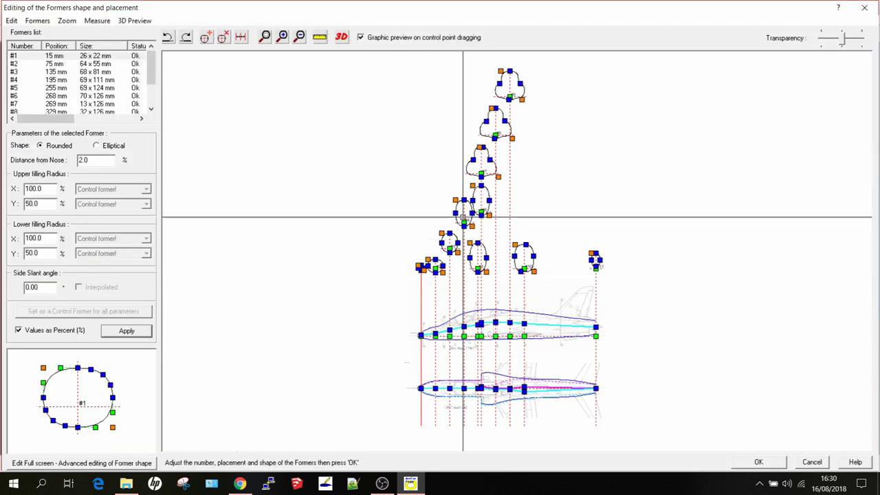
{"action": "left_click", "coordinate": [11, 113]}
{"action": "left_click", "coordinate": [105, 463]}
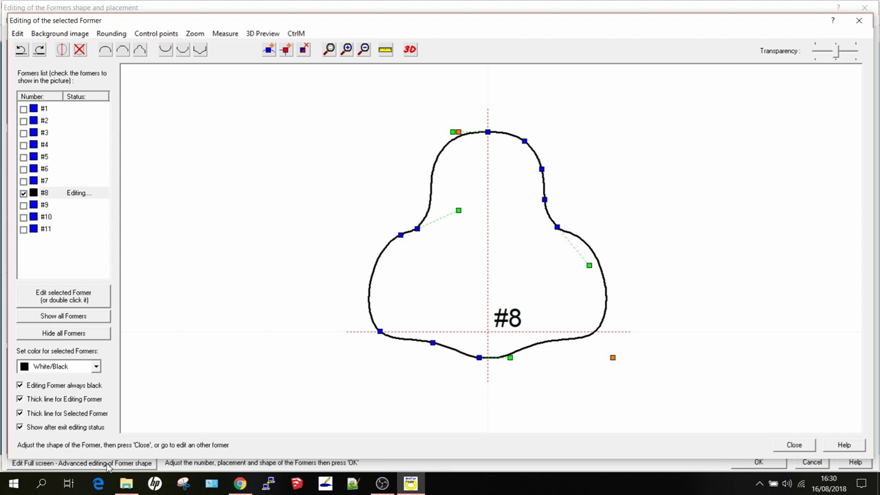
{"action": "left_click", "coordinate": [786, 448]}
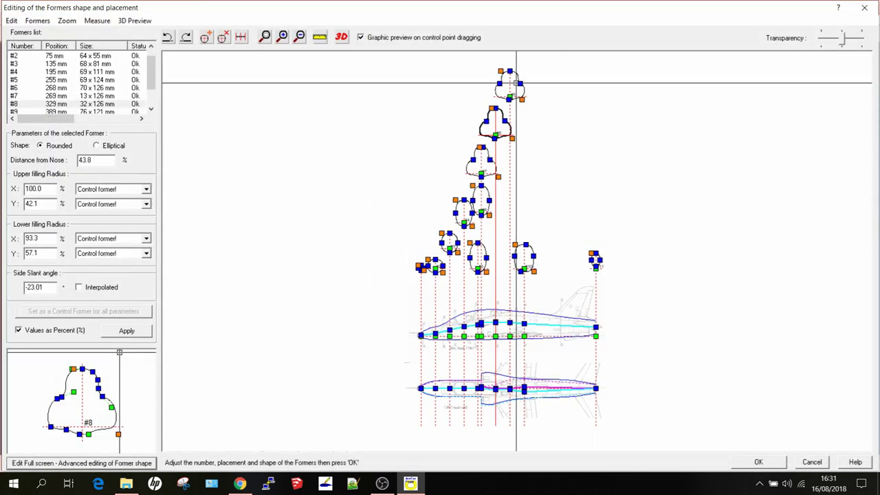
Select former #9, check the fuselage in the 3D preview, and accept the formers' shape and placement.
{"action": "left_click", "coordinate": [22, 113]}
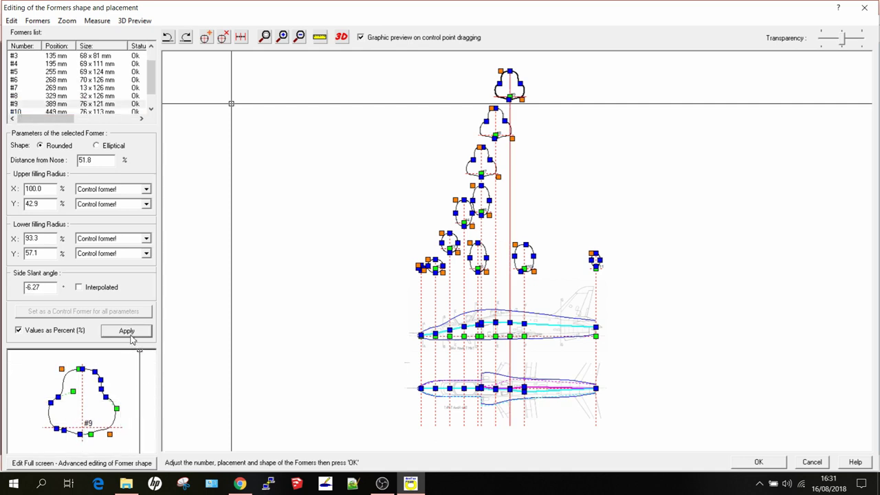
{"action": "left_click", "coordinate": [341, 37]}
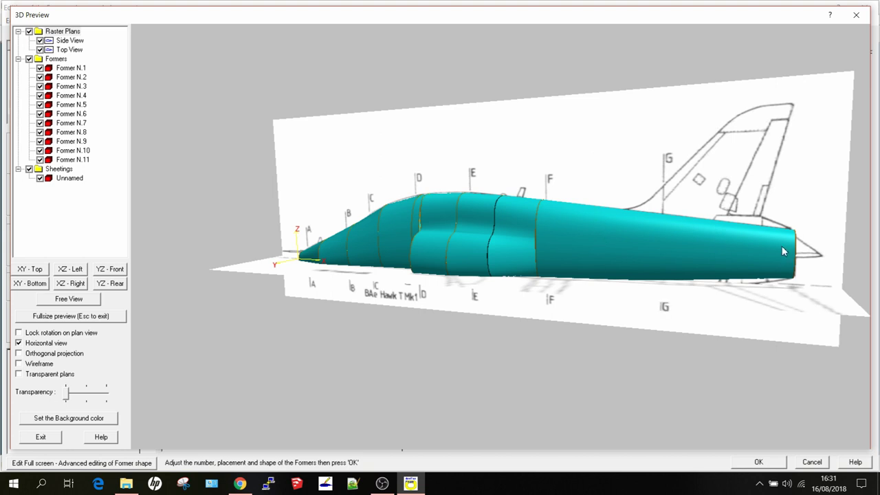
{"action": "left_click", "coordinate": [40, 438]}
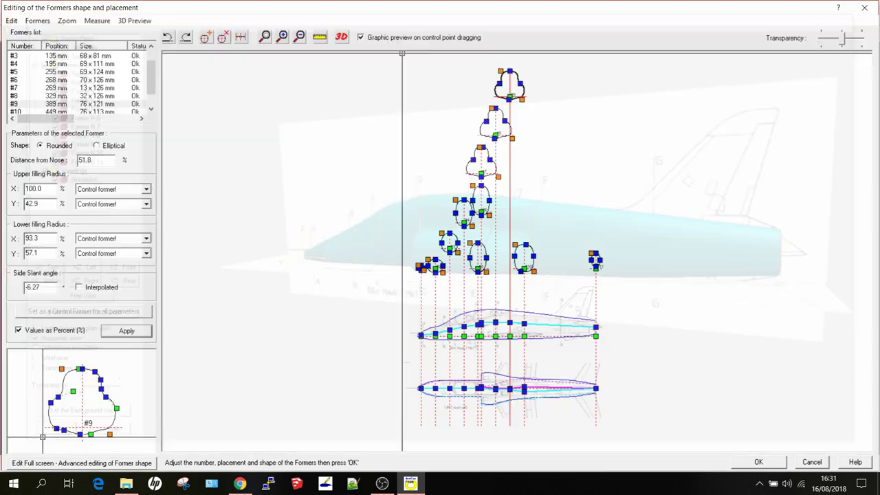
{"action": "left_click", "coordinate": [759, 462]}
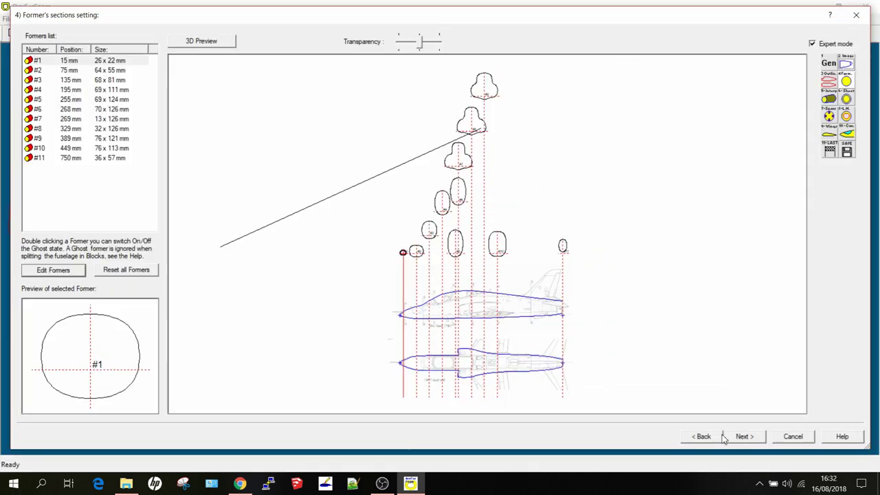
Advance to the lightening holes setting, keeping automatic block interpolation, no sheeting at all and no spars.
{"action": "left_click", "coordinate": [741, 436]}
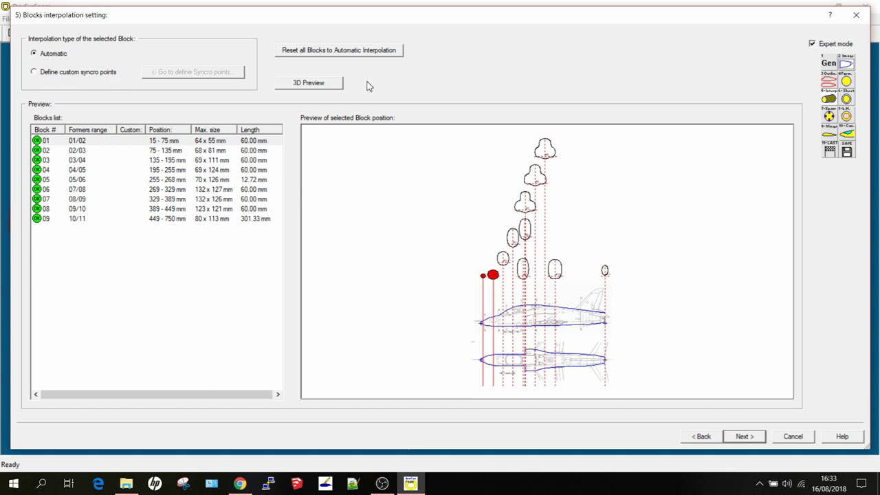
{"action": "left_click", "coordinate": [760, 437]}
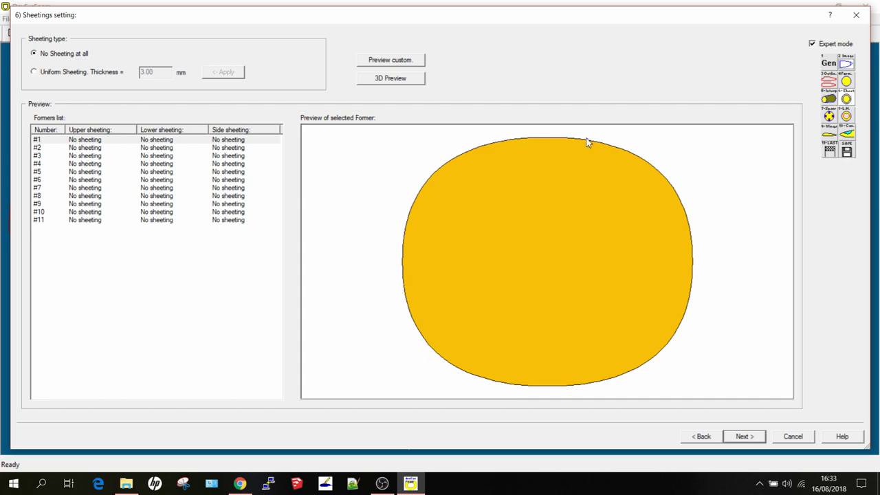
{"action": "key", "text": "Return"}
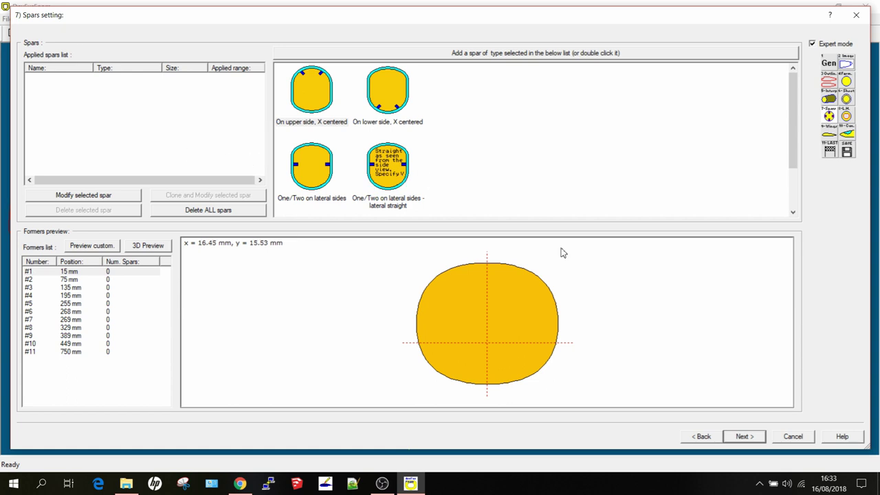
{"action": "left_click", "coordinate": [757, 438]}
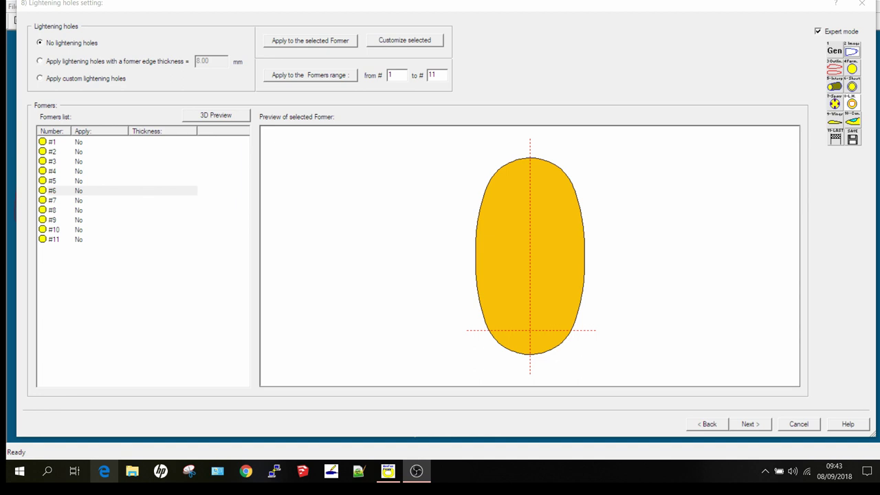
Apply lightening holes with a former edge thickness of 8.00 mm to formers #1 to #11.
{"action": "left_click", "coordinate": [310, 75]}
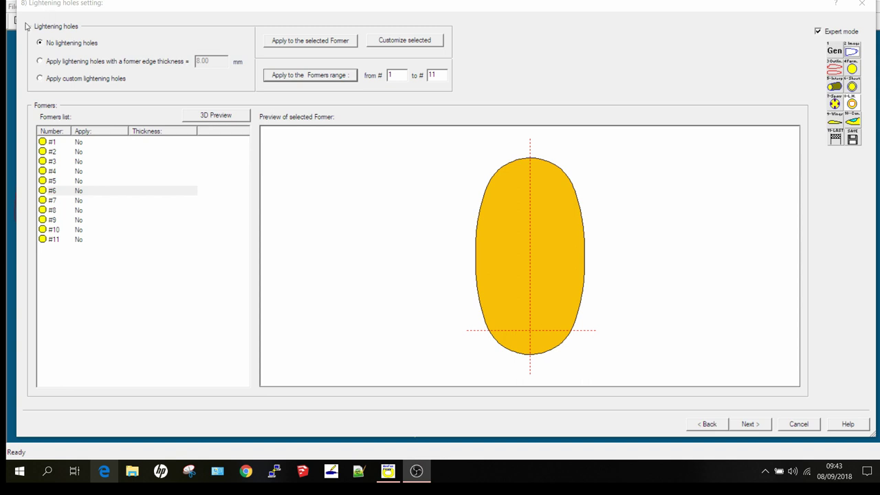
{"action": "left_click", "coordinate": [58, 62]}
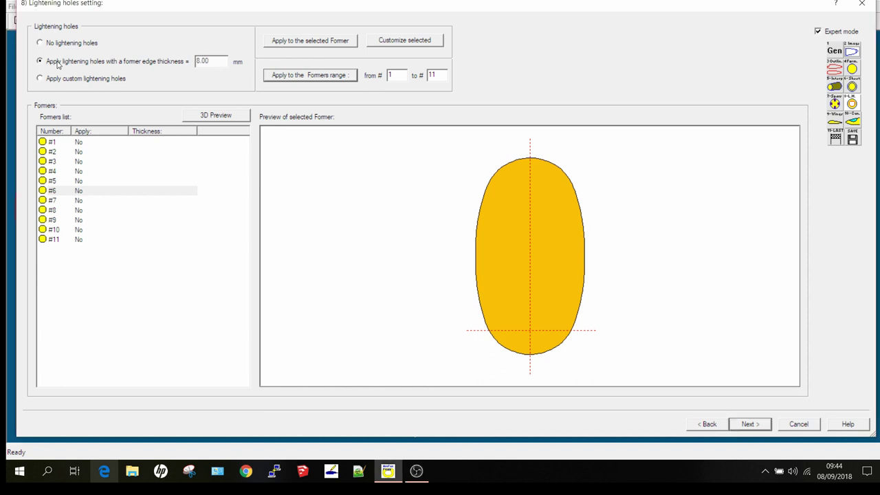
{"action": "left_click", "coordinate": [327, 77]}
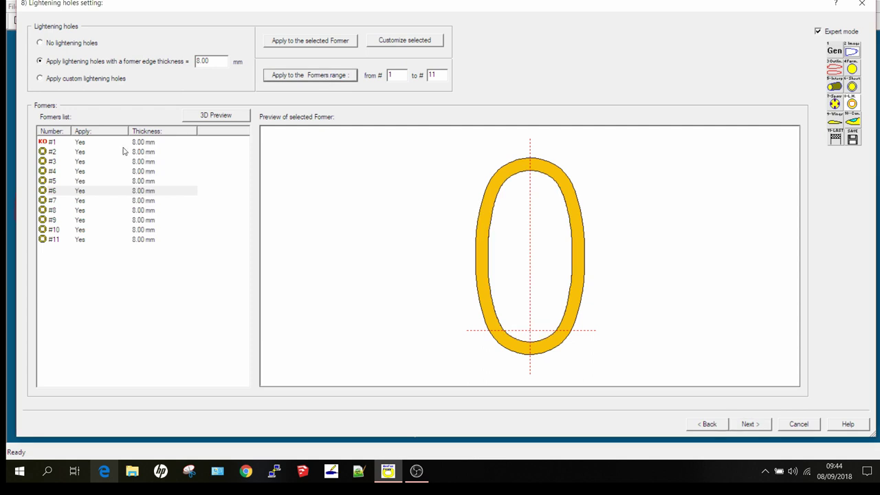
Review the lightening hole previews of formers #1, #2, #6, #7, #9, #10 and #11.
{"action": "left_click", "coordinate": [48, 143]}
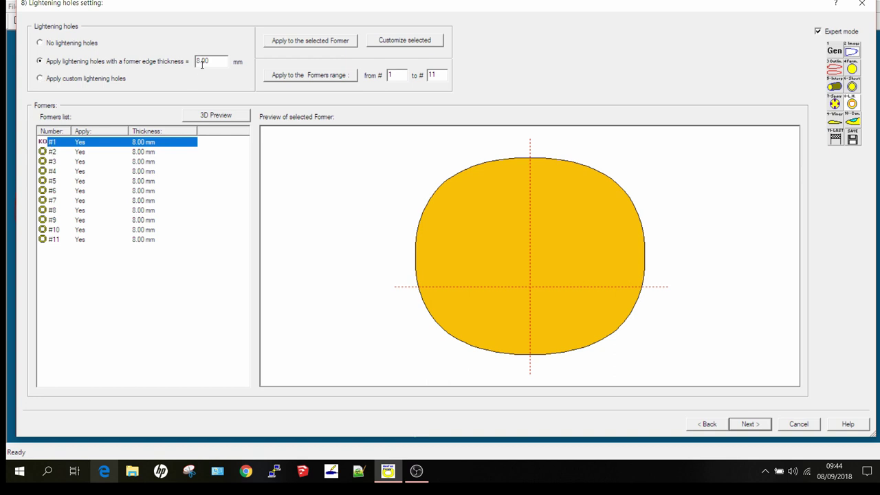
{"action": "left_click", "coordinate": [55, 152]}
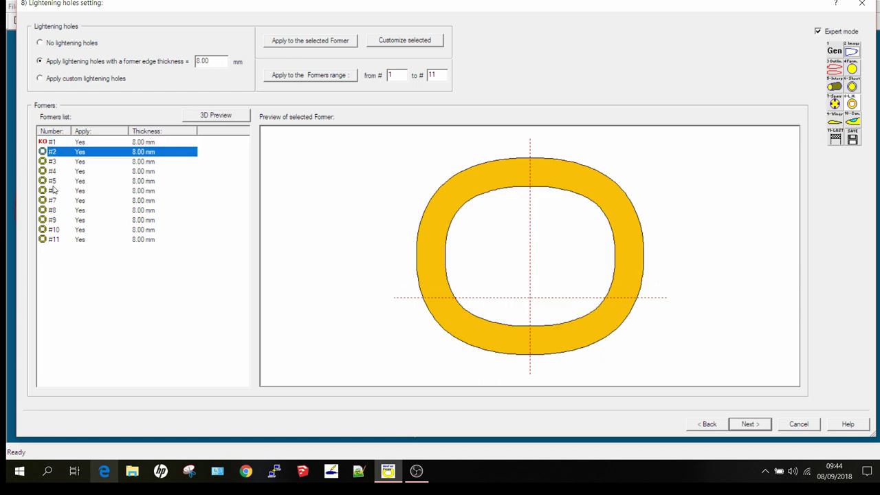
{"action": "left_click", "coordinate": [54, 191]}
{"action": "left_click", "coordinate": [54, 201]}
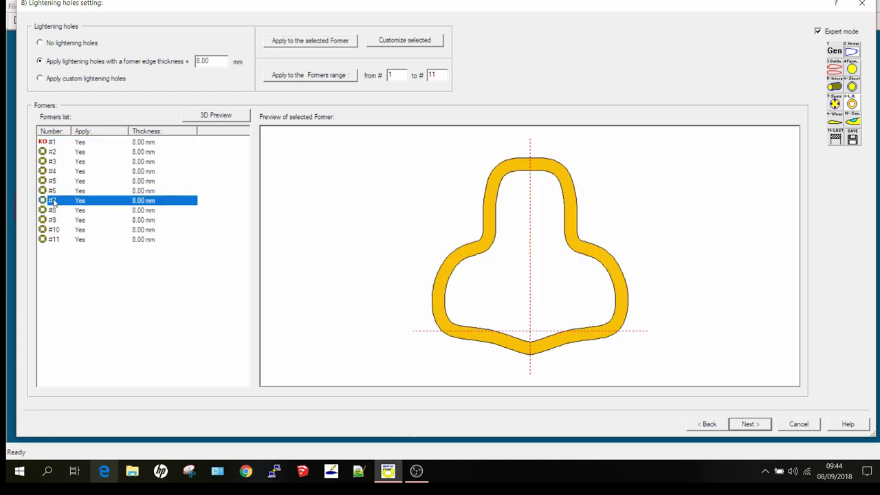
{"action": "left_click", "coordinate": [55, 220]}
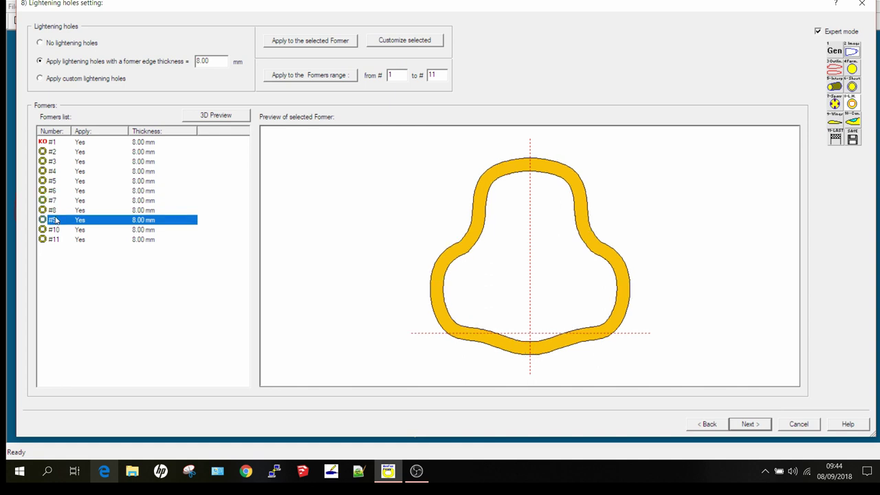
{"action": "left_click", "coordinate": [54, 229]}
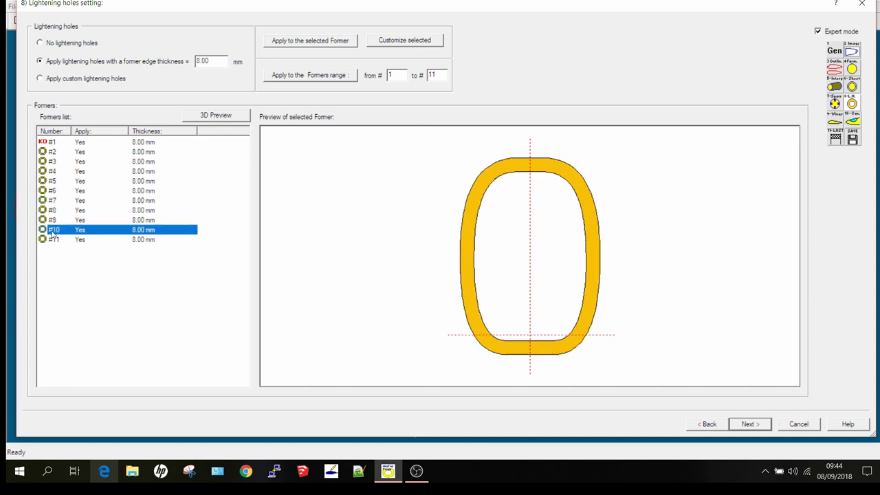
{"action": "left_click", "coordinate": [55, 240]}
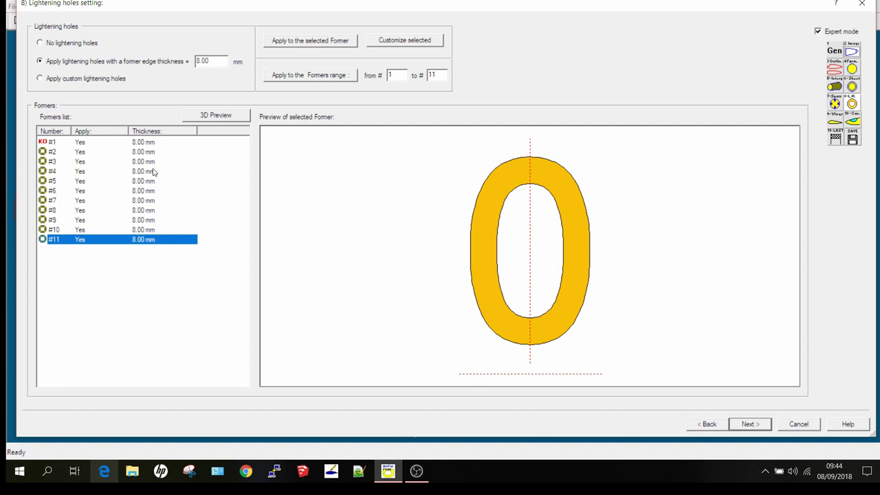
Open the 3D preview of the foam blocks and show only Block #02 to inspect its hollow interior.
{"action": "left_click", "coordinate": [221, 117]}
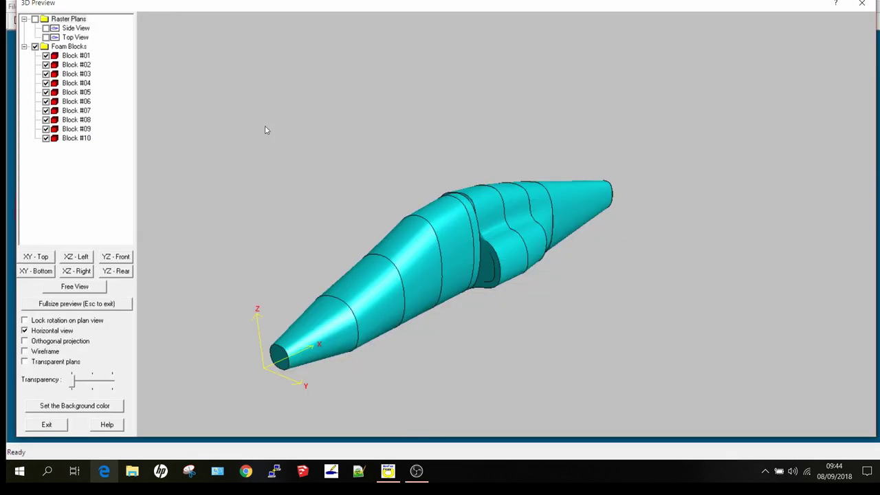
{"action": "left_click", "coordinate": [34, 46]}
{"action": "left_click", "coordinate": [45, 65]}
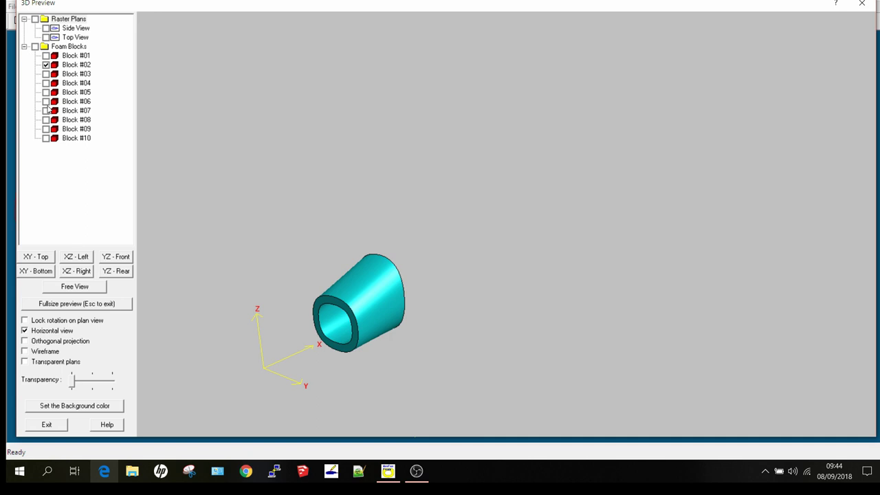
Show Blocks #05, #07 and #10 alongside Block #02, examine their hollow interiors from several angles, and close the 3D preview.
{"action": "left_click", "coordinate": [46, 101]}
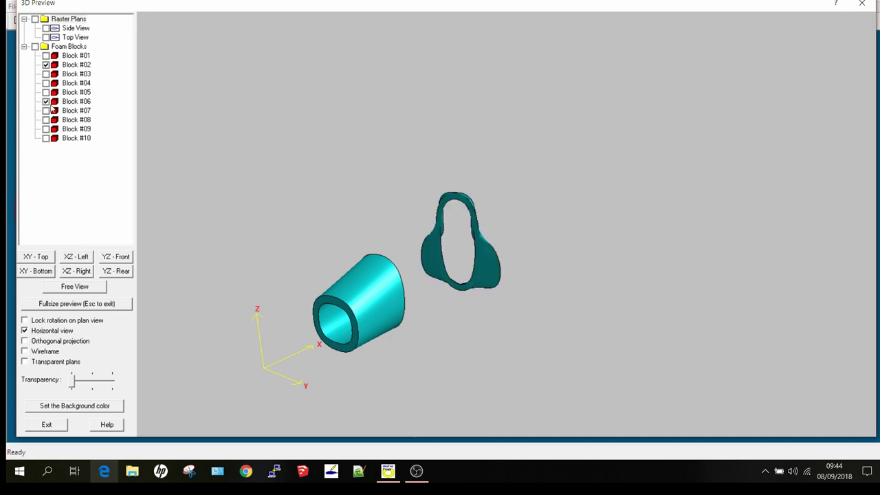
{"action": "left_click", "coordinate": [46, 101]}
{"action": "left_click", "coordinate": [46, 92]}
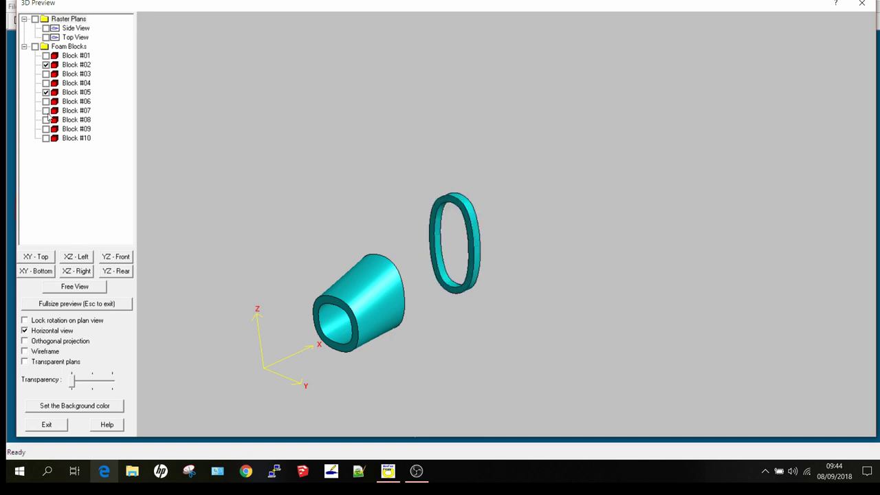
{"action": "left_click", "coordinate": [46, 111]}
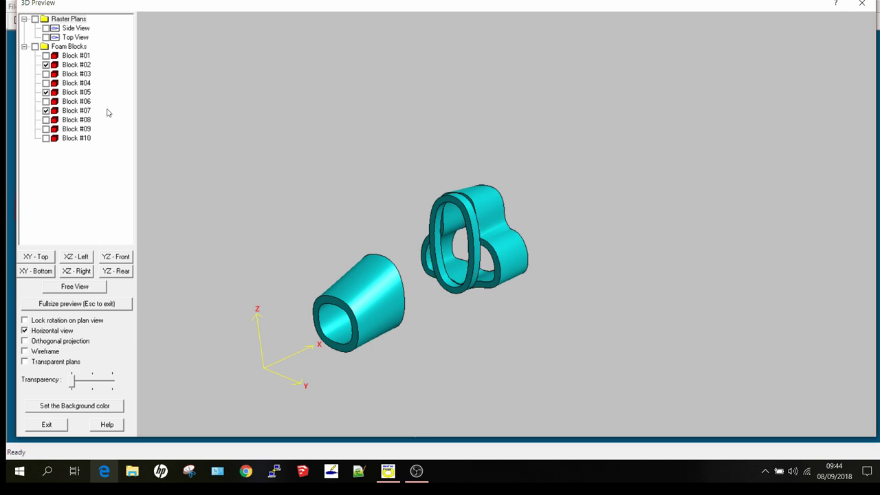
{"action": "left_click_drag", "start_coordinate": [440, 103], "coordinate": [565, 99]}
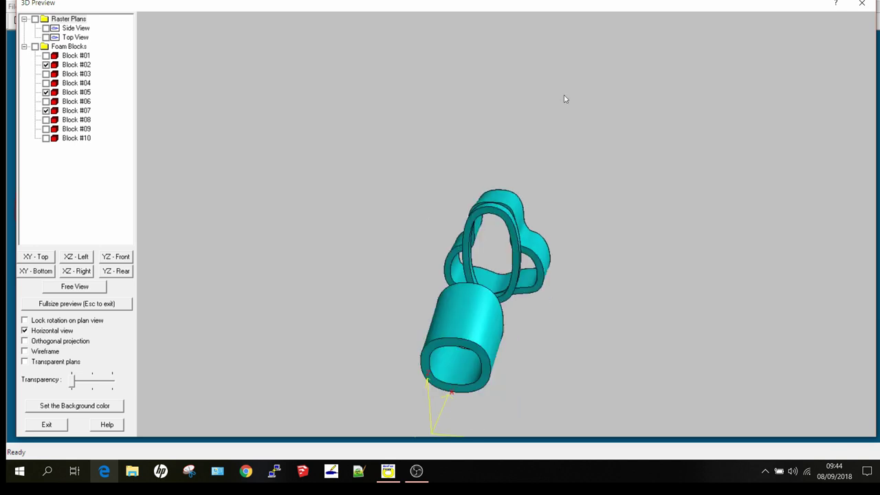
{"action": "left_click_drag", "start_coordinate": [565, 99], "coordinate": [477, 237]}
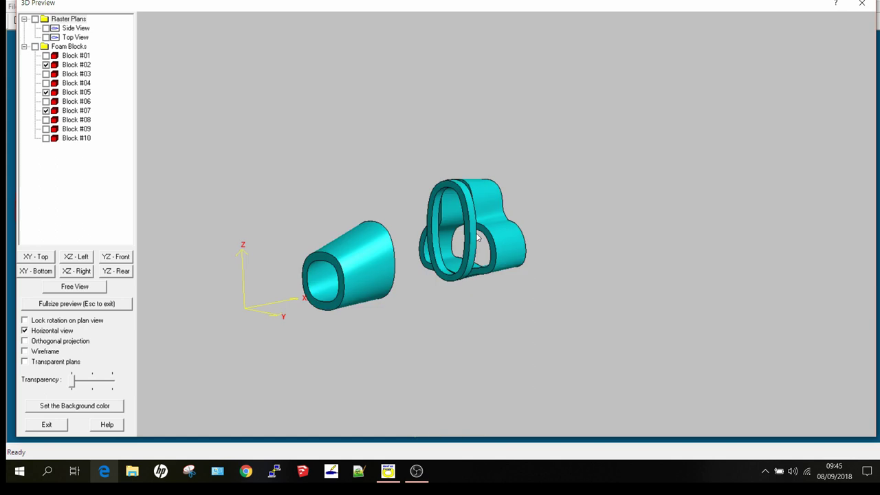
{"action": "left_click_drag", "start_coordinate": [477, 237], "coordinate": [800, 146]}
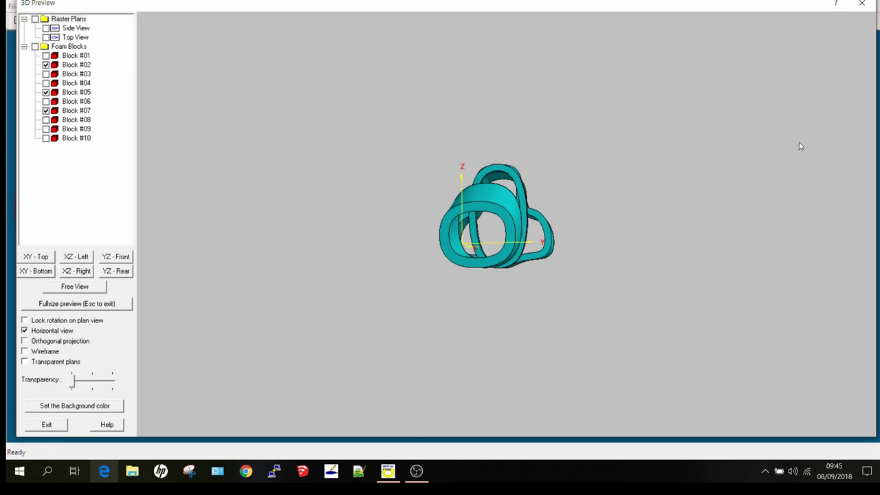
{"action": "left_click", "coordinate": [45, 138]}
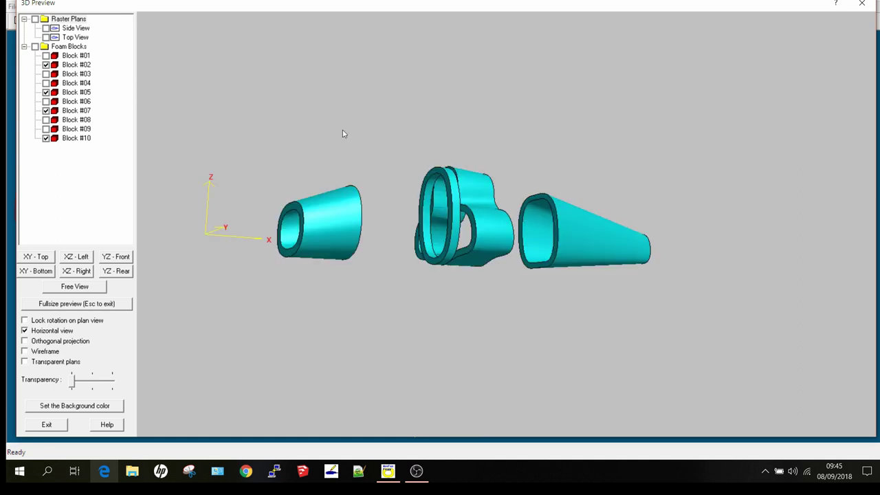
{"action": "left_click_drag", "start_coordinate": [344, 133], "coordinate": [360, 146]}
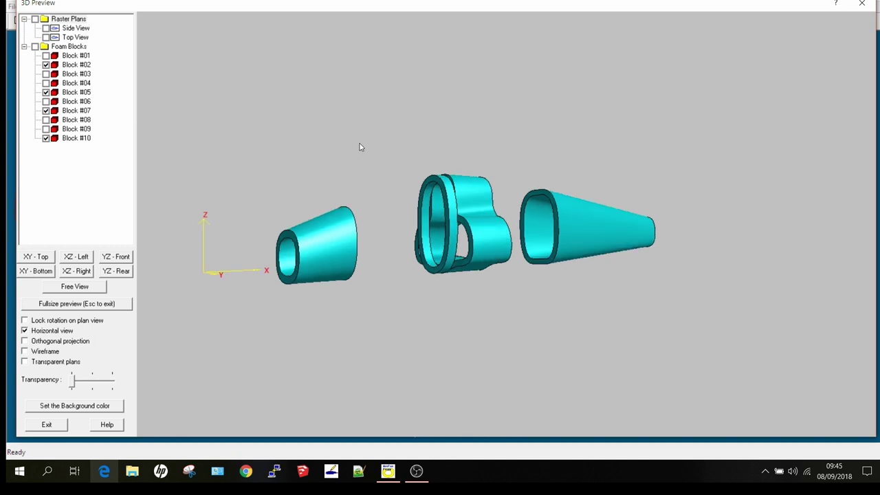
{"action": "left_click_drag", "start_coordinate": [360, 147], "coordinate": [347, 161]}
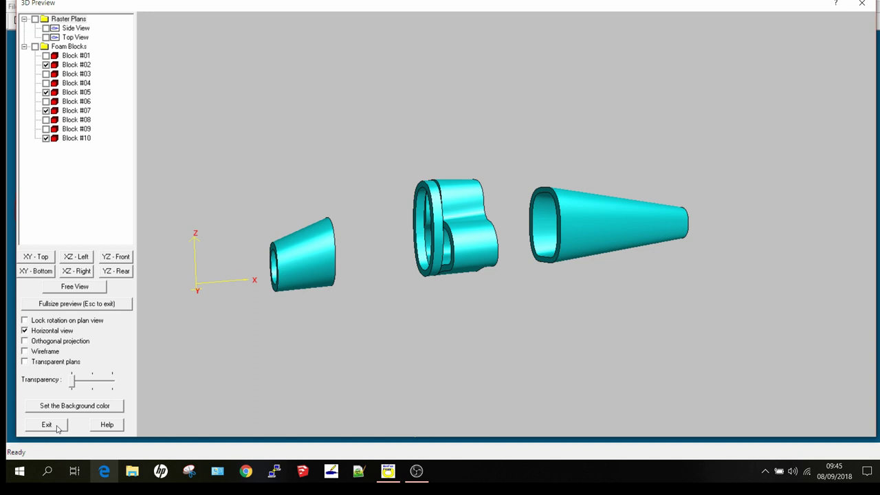
{"action": "left_click", "coordinate": [46, 425]}
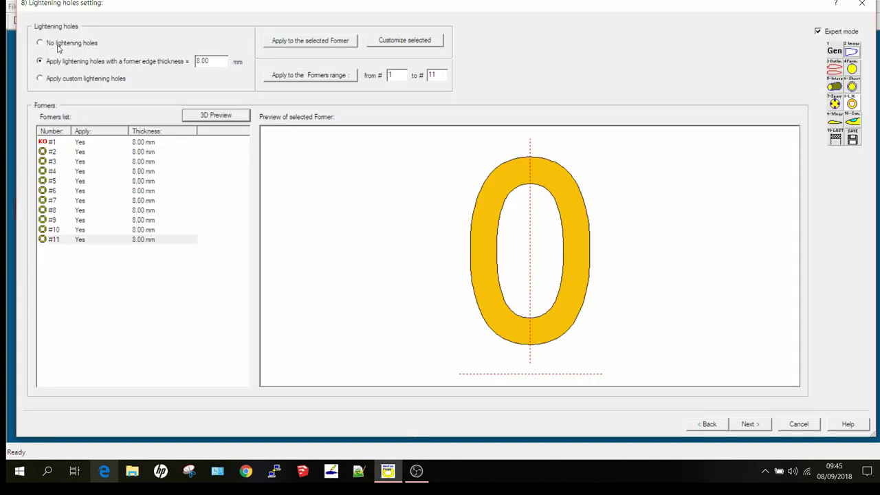
Set formers #1 to #11 to no lightening holes and open the custom hole settings for former #7.
{"action": "left_click", "coordinate": [58, 45]}
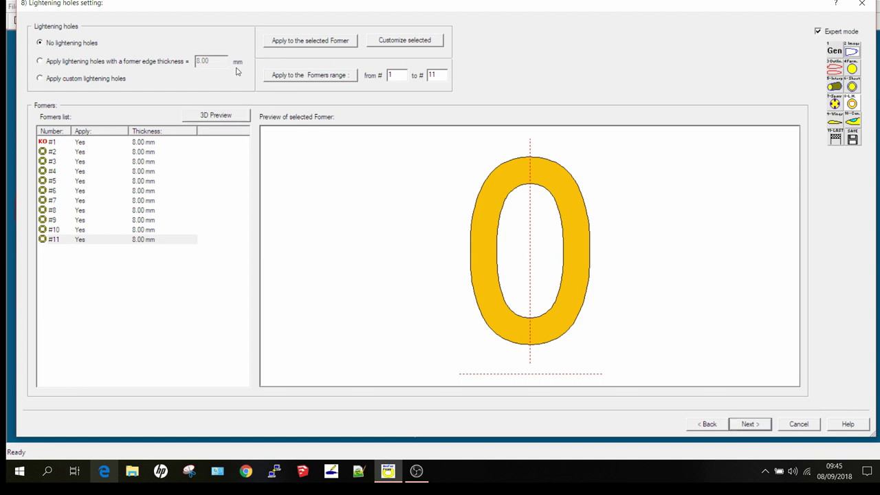
{"action": "left_click", "coordinate": [310, 75]}
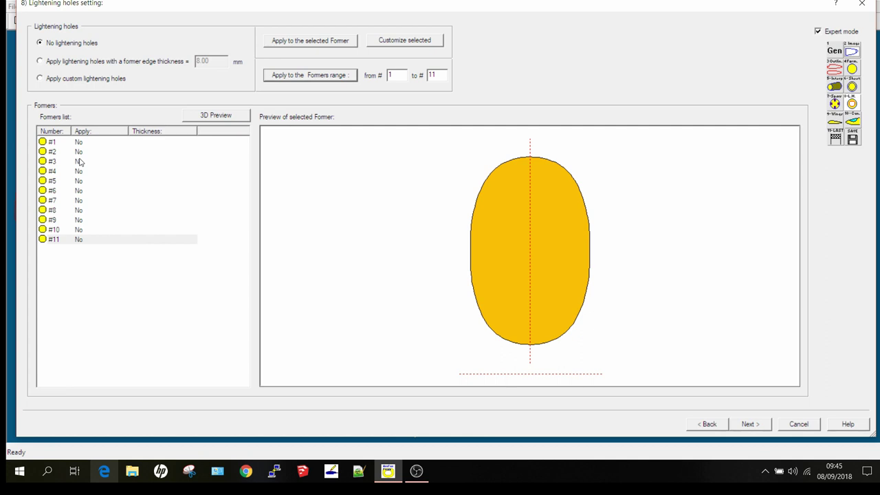
{"action": "left_click", "coordinate": [69, 200]}
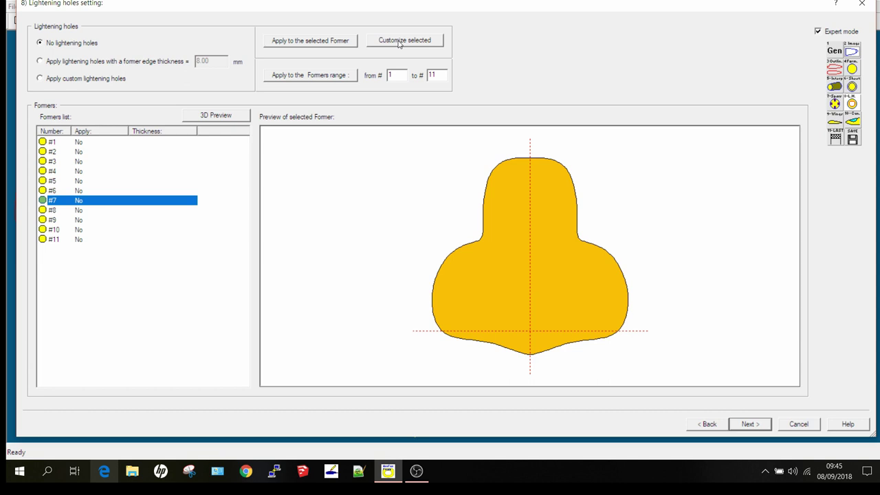
{"action": "left_click", "coordinate": [399, 42]}
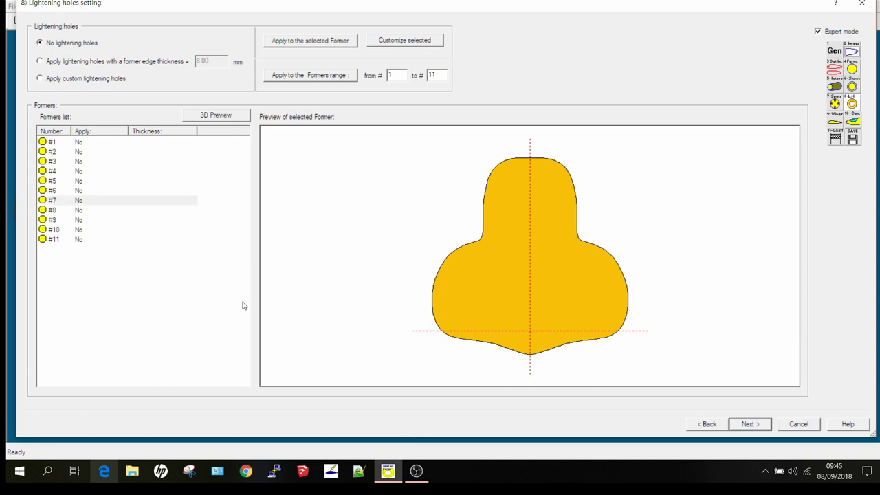
{"action": "left_click", "coordinate": [394, 39]}
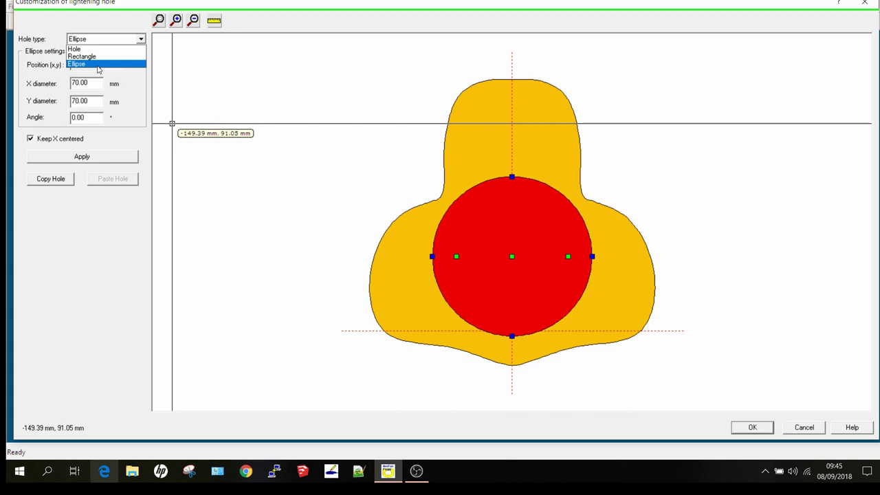
Try the Rectangle and Hole types for former #7's custom lightening hole, and return it to Ellipse.
{"action": "left_click", "coordinate": [81, 56]}
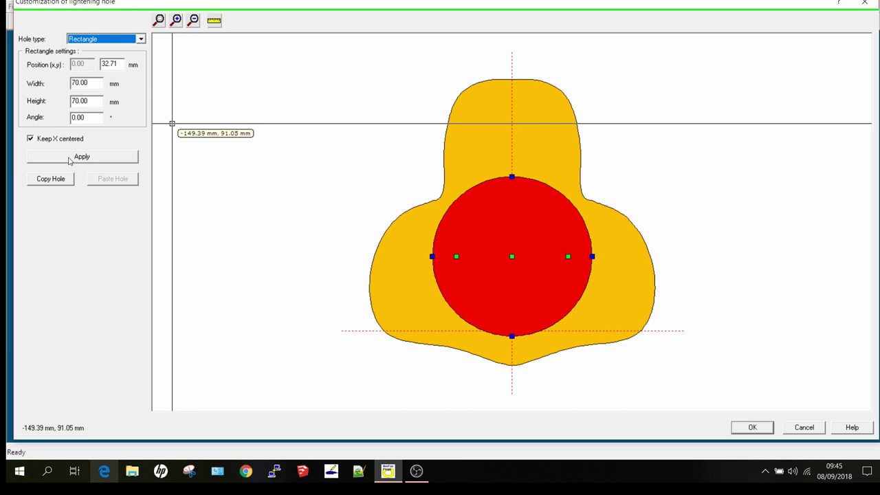
{"action": "left_click", "coordinate": [69, 160]}
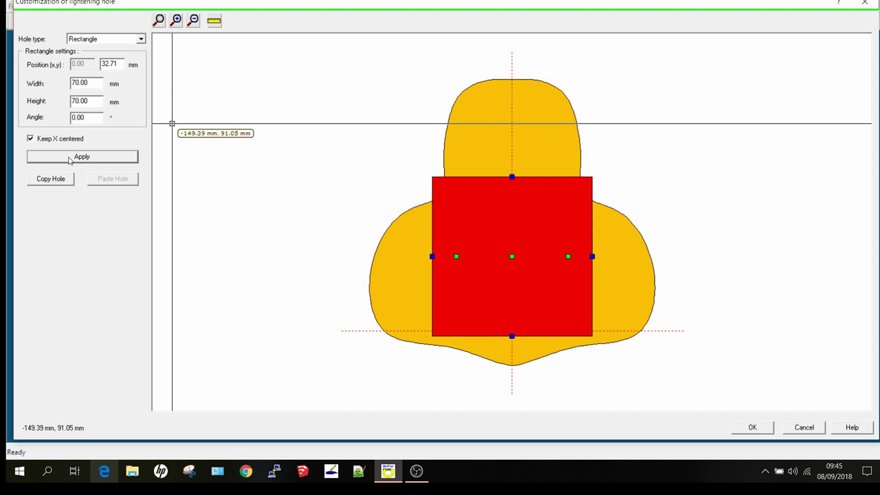
{"action": "left_click", "coordinate": [98, 39]}
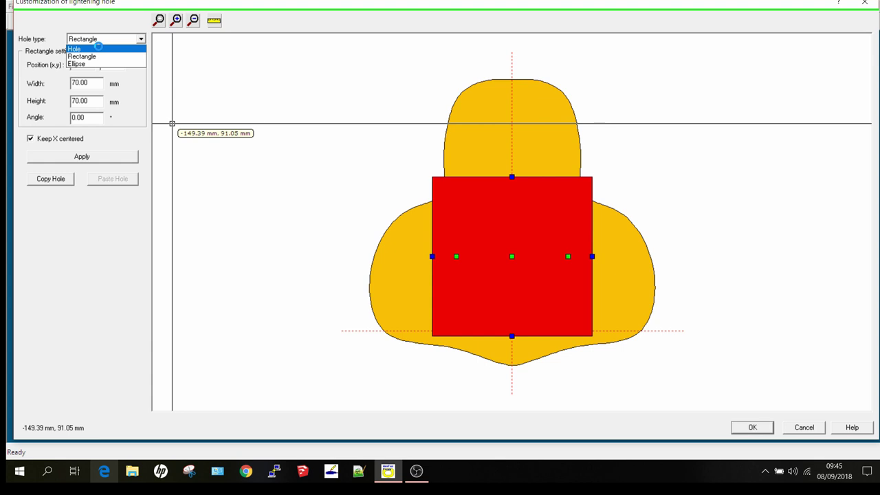
{"action": "left_click", "coordinate": [98, 48]}
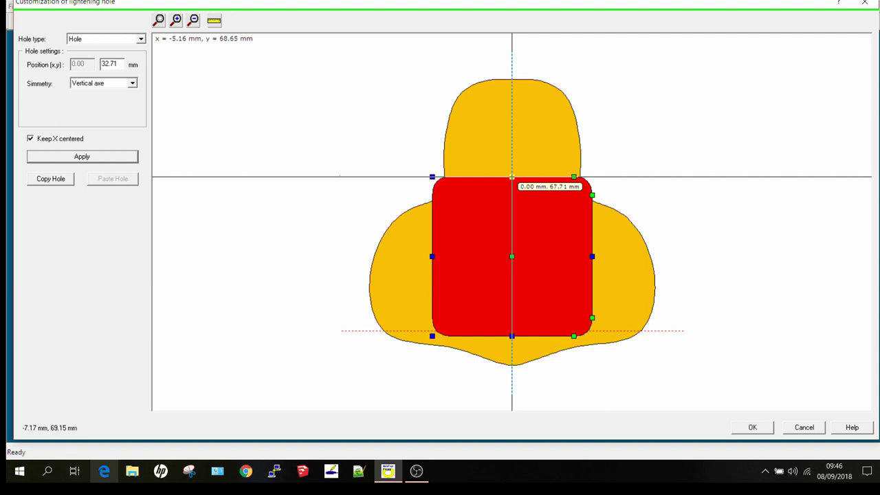
{"action": "left_click", "coordinate": [103, 39]}
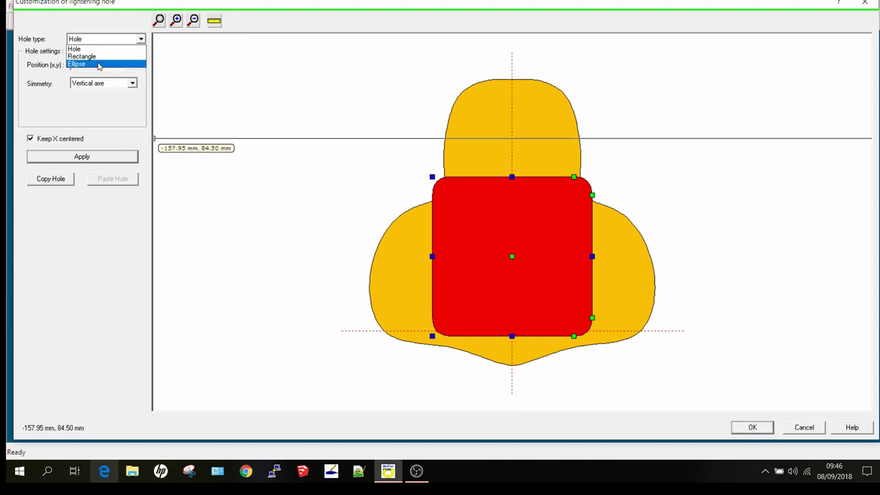
{"action": "left_click", "coordinate": [99, 64]}
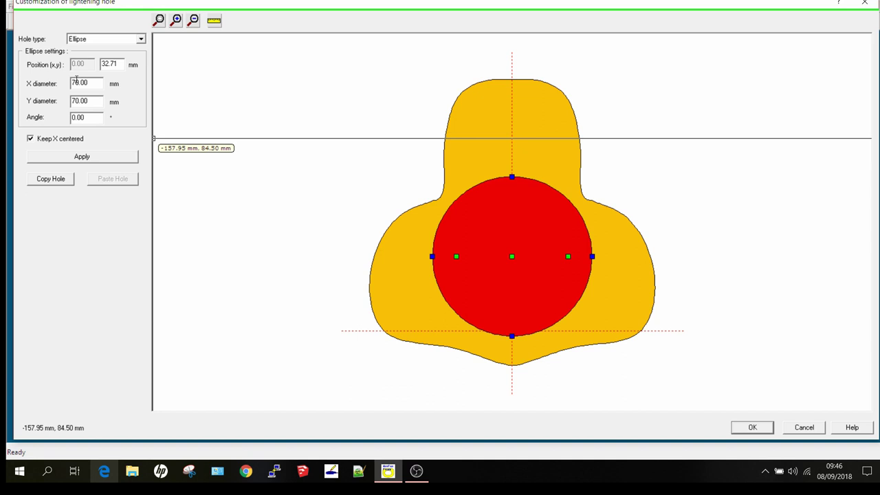
Try a Y diameter of 50 mm and an angle of 30° on former #7's elliptical hole.
{"action": "left_click_drag", "start_coordinate": [86, 117], "coordinate": [63, 115]}
{"action": "key", "text": "shift+Tab"}
{"action": "type", "text": "50"}
{"action": "left_click", "coordinate": [81, 157]}
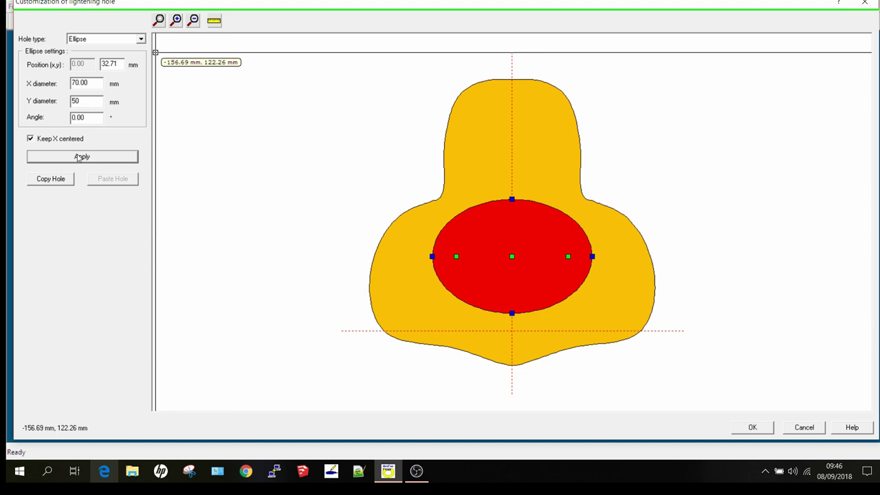
{"action": "key", "text": "shift+Tab"}
{"action": "key", "text": "shift+Tab"}
{"action": "type", "text": "3"}
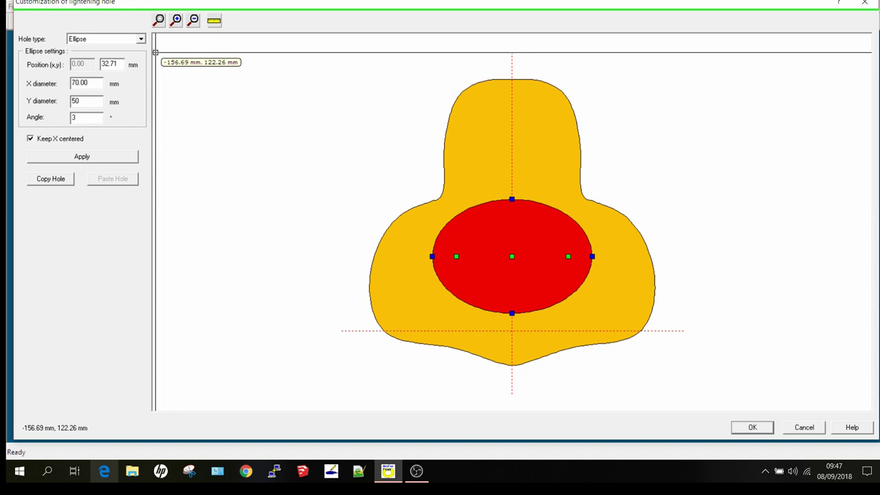
{"action": "type", "text": "0"}
{"action": "left_click", "coordinate": [82, 156]}
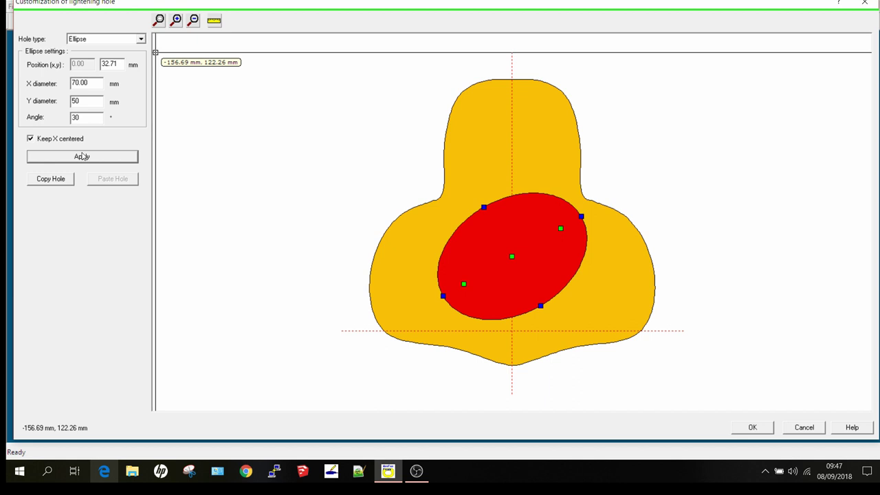
Set former #7's elliptical hole to a Y diameter of 70 mm and an angle of 0°, and accept it.
{"action": "left_click", "coordinate": [82, 157]}
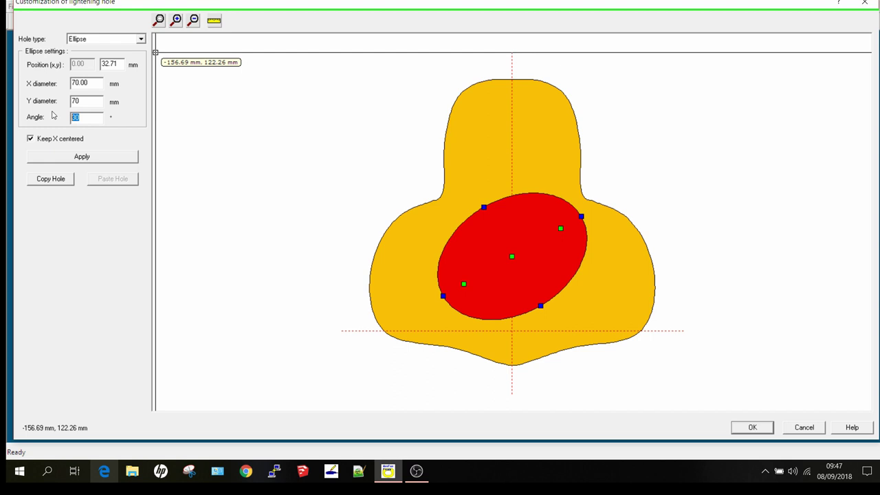
{"action": "type", "text": "0"}
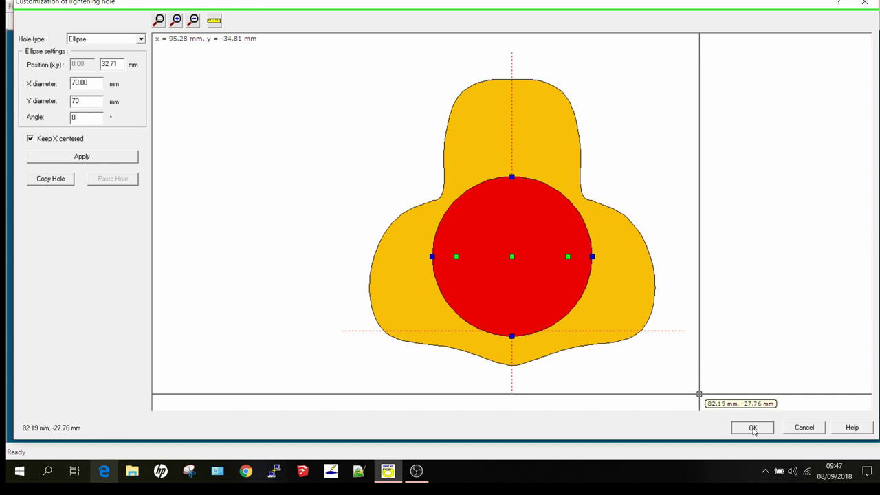
{"action": "left_click", "coordinate": [752, 428]}
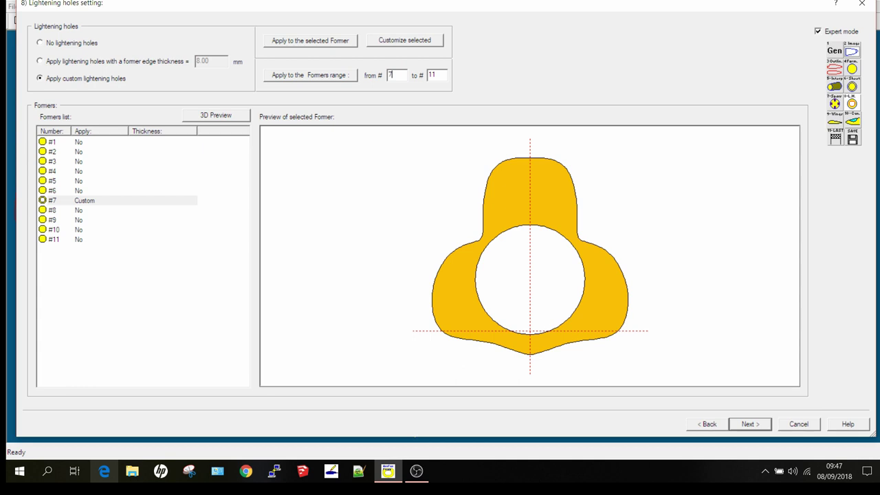
Apply the custom hole to formers #7 to #11 and set former #11's ellipse to 32 mm X and Y diameters.
{"action": "left_click", "coordinate": [346, 80]}
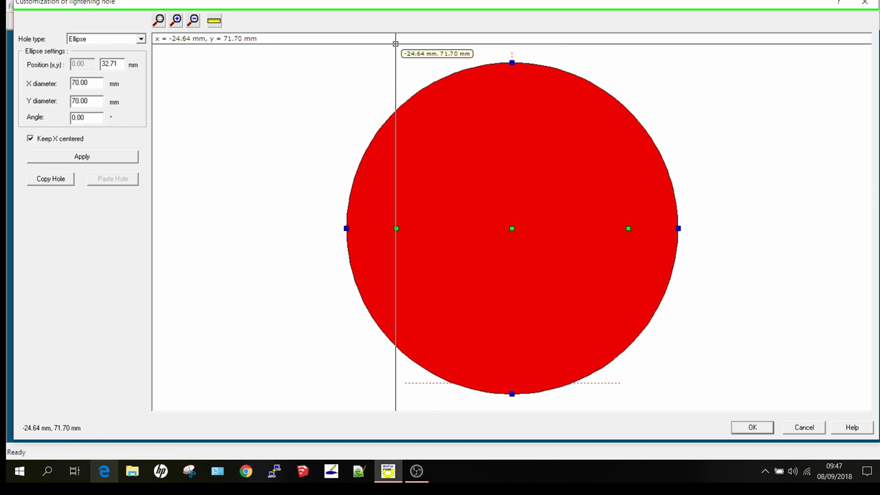
{"action": "left_click", "coordinate": [80, 157]}
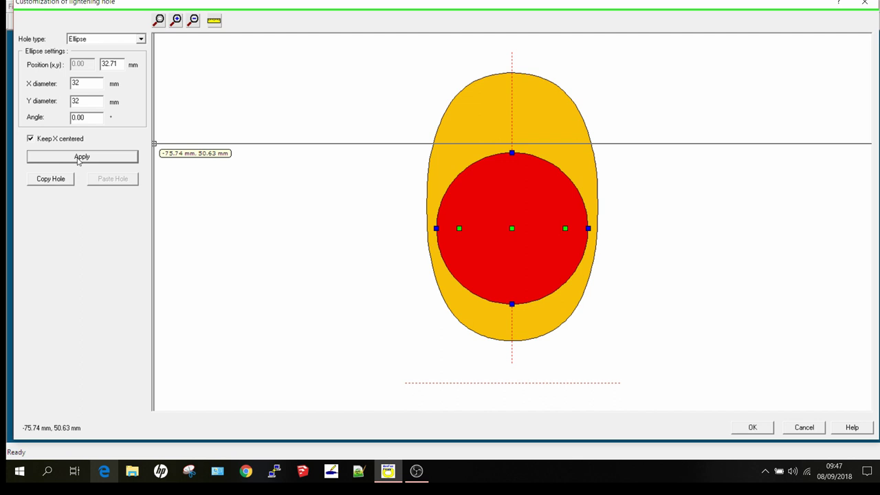
{"action": "left_click", "coordinate": [753, 427]}
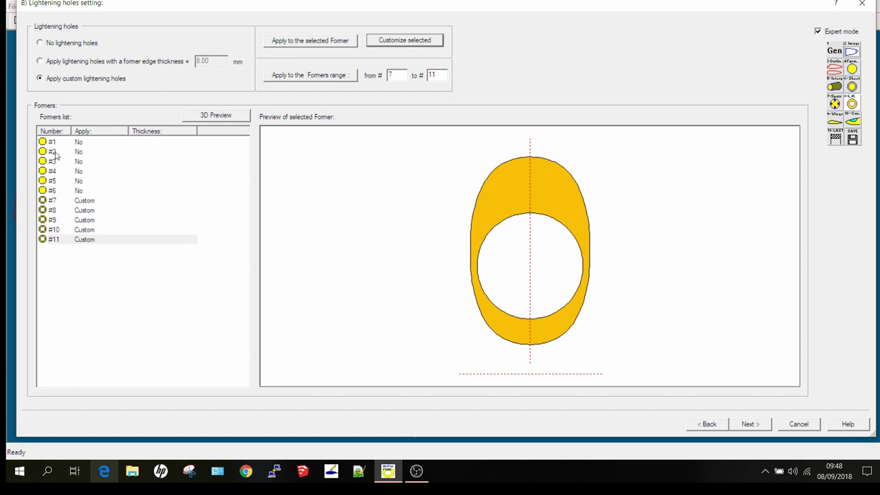
Give former #2 a custom lightening hole of type Hole with vertical axis symmetry, and measure the hole's width.
{"action": "double_click", "coordinate": [54, 152]}
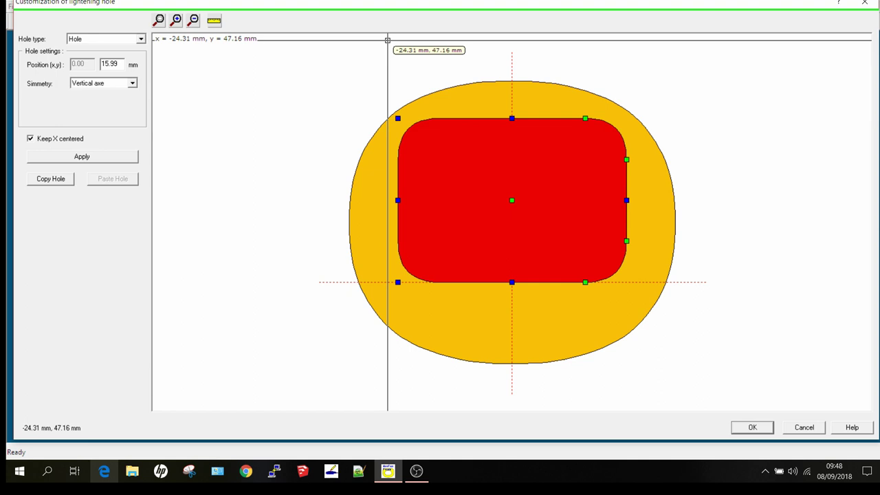
{"action": "left_click", "coordinate": [397, 200]}
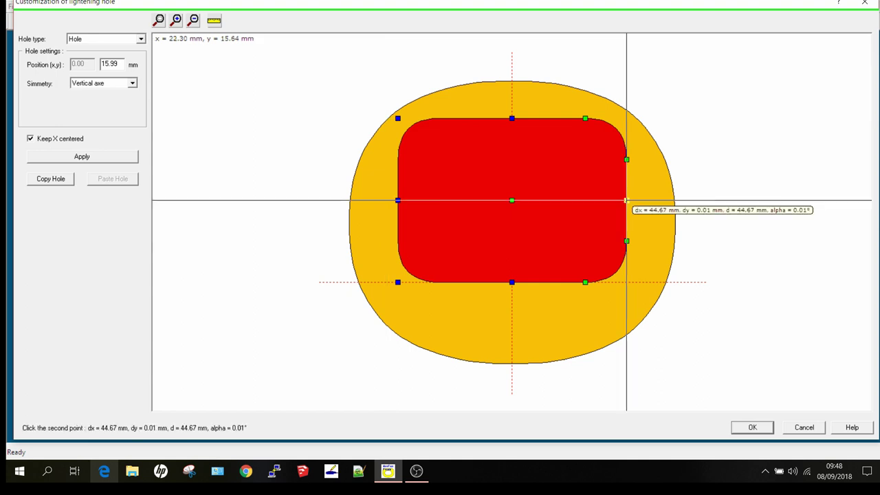
{"action": "left_click", "coordinate": [626, 200]}
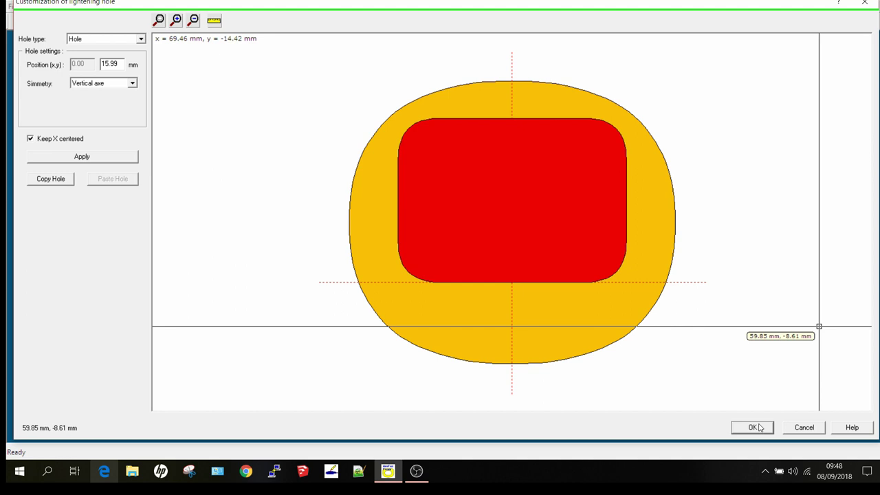
{"action": "left_click", "coordinate": [753, 427]}
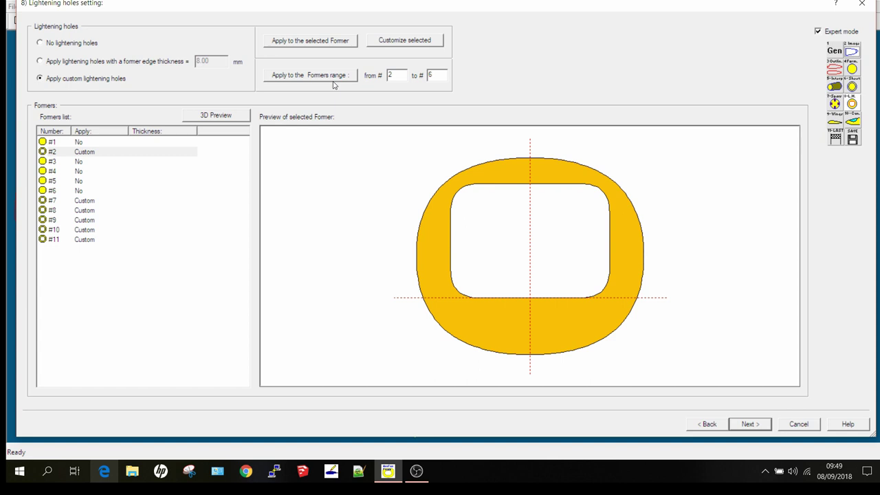
Apply the custom hole to formers #2 to #6 and adjust the hole's upper edge on individual formers.
{"action": "left_click", "coordinate": [333, 79]}
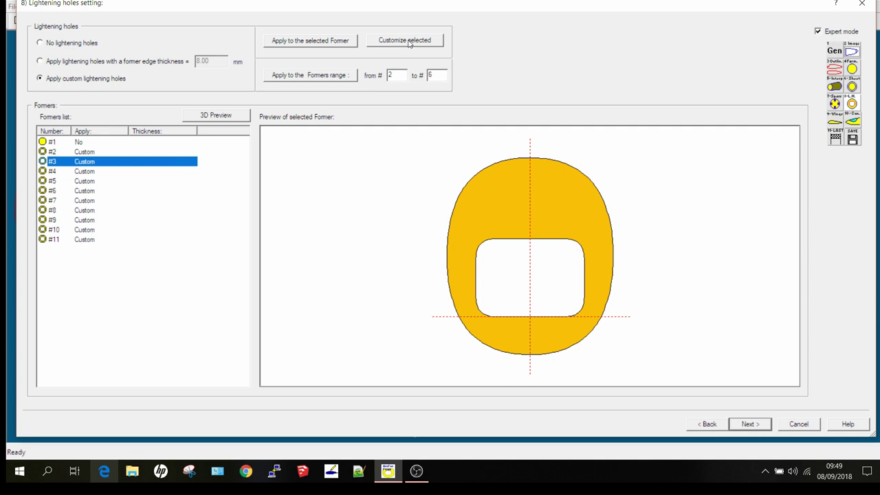
{"action": "left_click", "coordinate": [408, 41]}
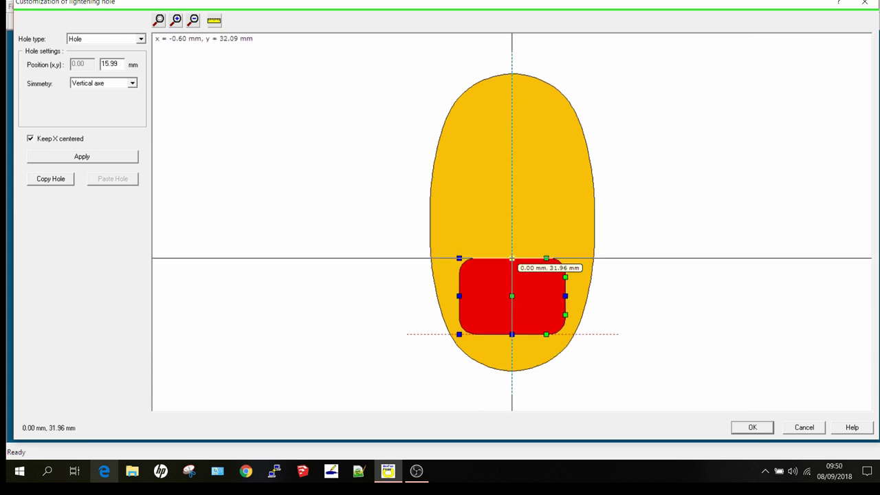
{"action": "left_click_drag", "start_coordinate": [512, 259], "coordinate": [512, 260]}
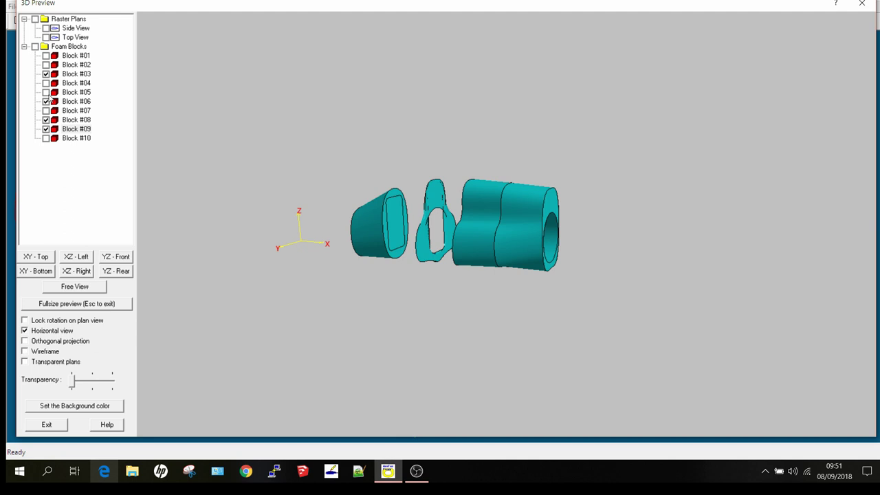
Show only Blocks #02 to #07 in the 3D preview to examine the custom hole running through them.
{"action": "left_click", "coordinate": [46, 110]}
{"action": "left_click", "coordinate": [46, 120]}
{"action": "left_click", "coordinate": [46, 128]}
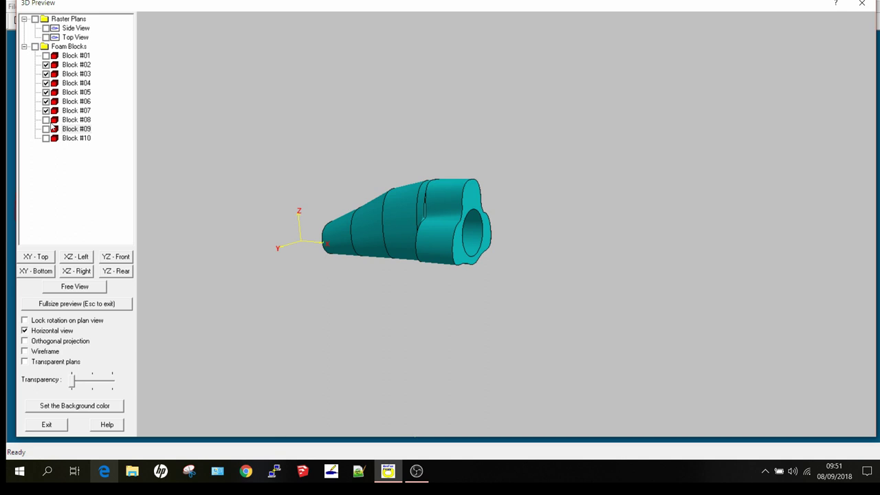